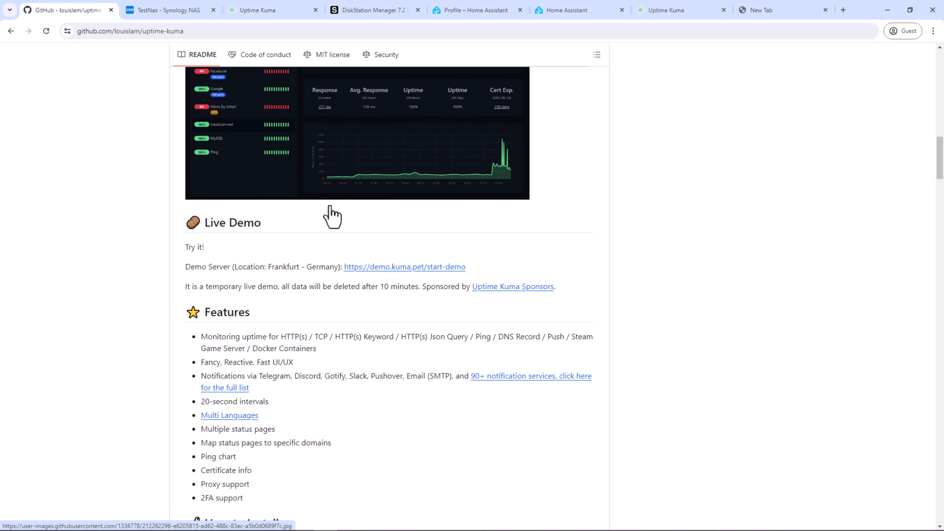
Step: Scroll down through the Uptime Kuma README on GitHub
scroll(332, 216, down, 3)
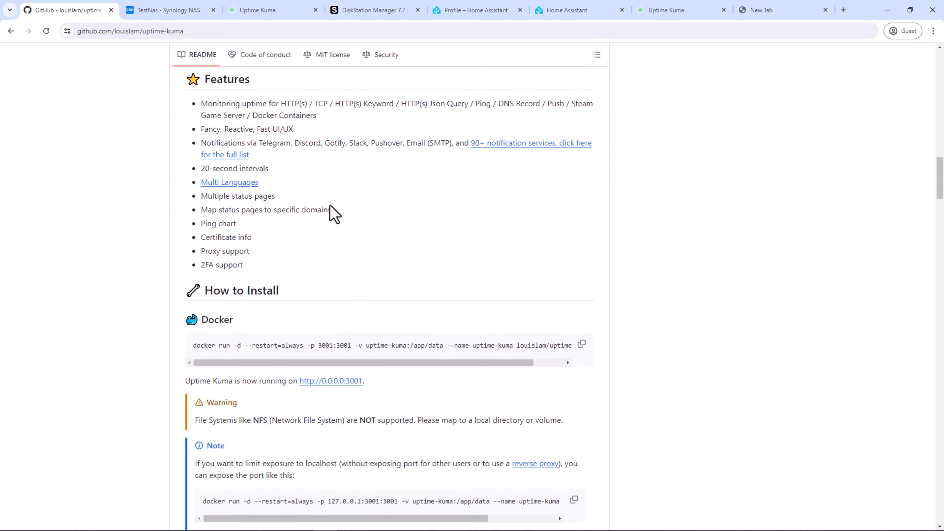
scroll(335, 213, down, 3)
scroll(334, 213, down, 5)
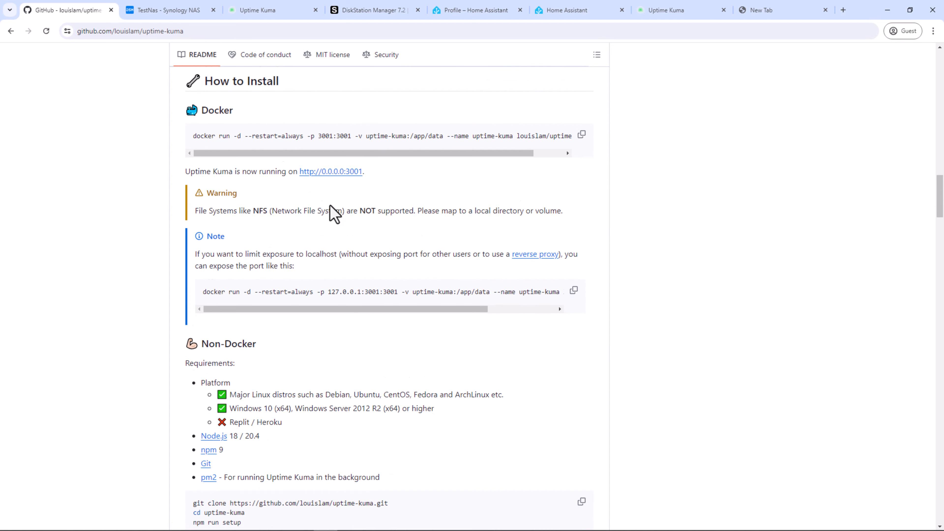
scroll(331, 210, down, 3)
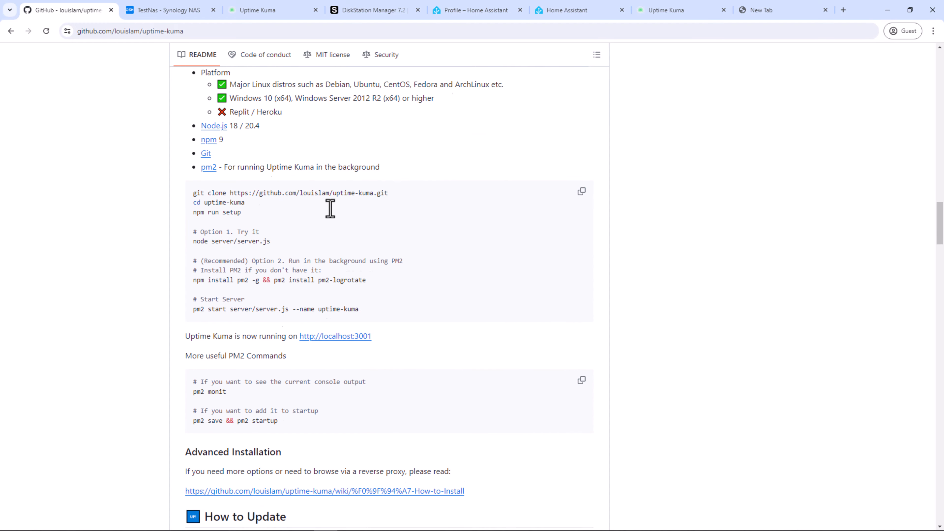
scroll(336, 217, down, 1)
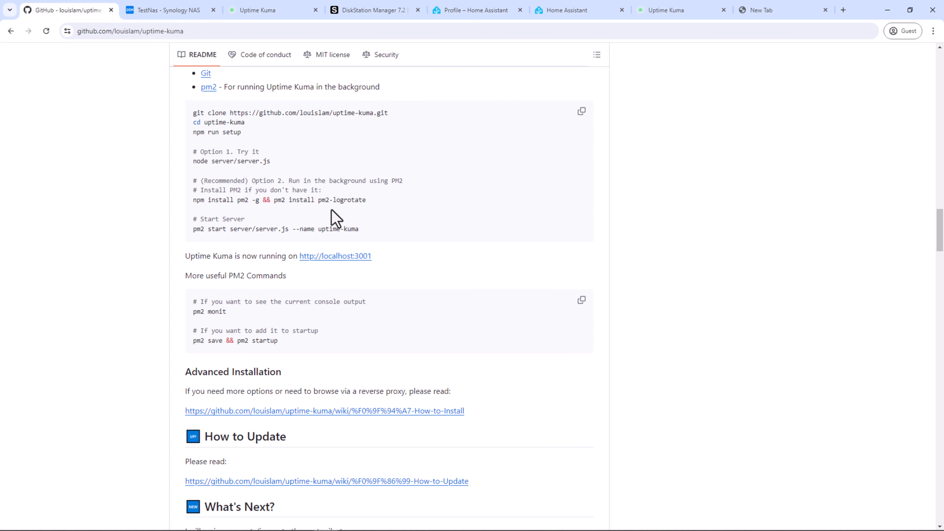
scroll(336, 217, down, 2)
scroll(336, 217, down, 3)
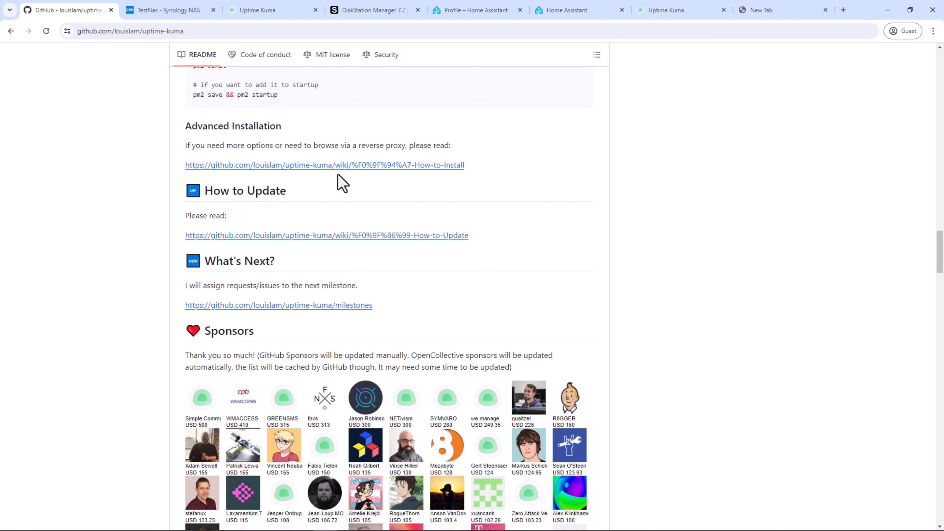
Step: On the NAS tab, close Control Panel, then go to the Uptime Kuma dashboard tab
click(186, 11)
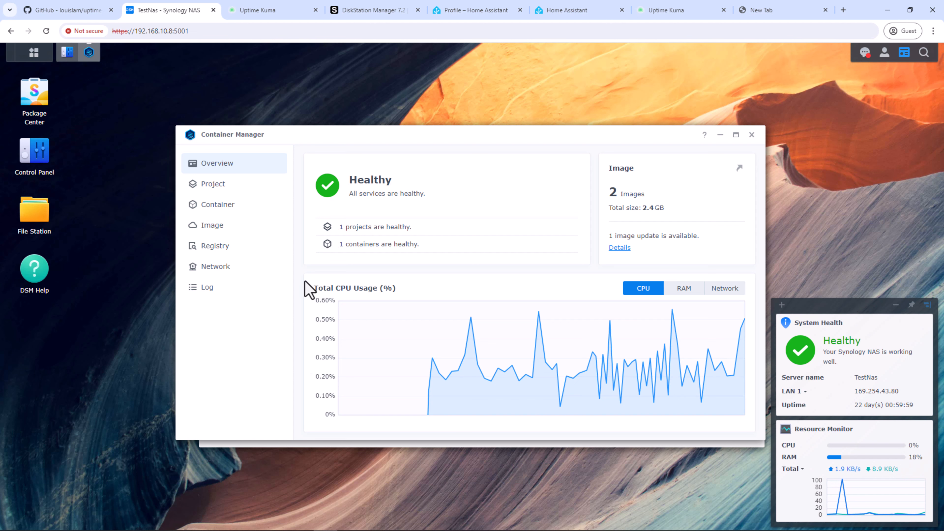
click(275, 443)
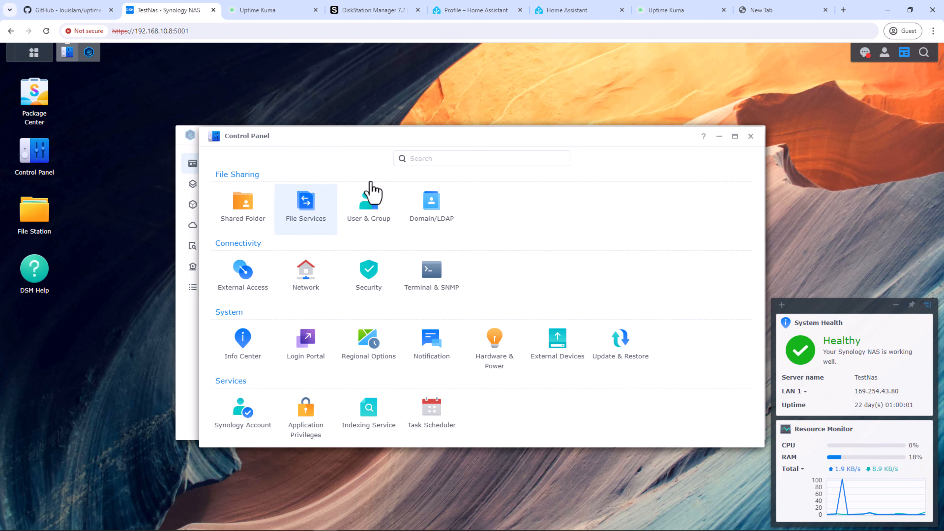
click(751, 136)
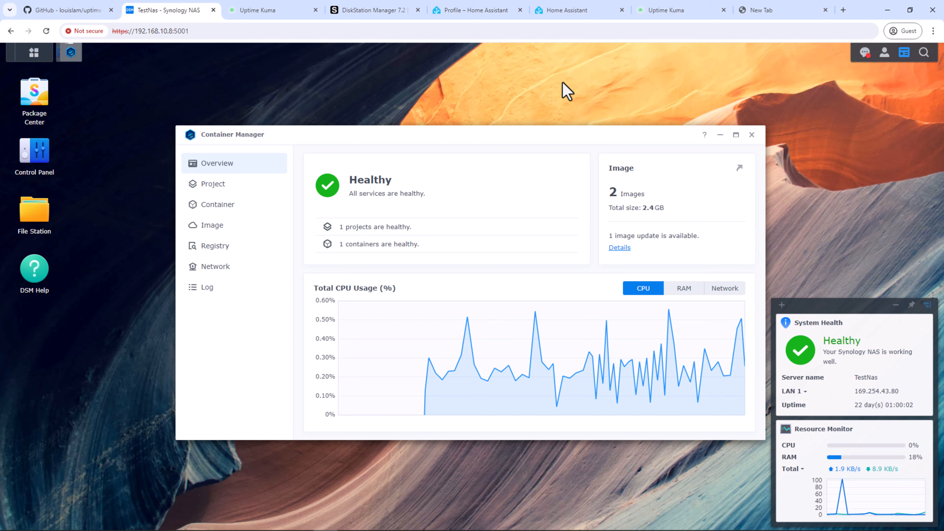
click(288, 14)
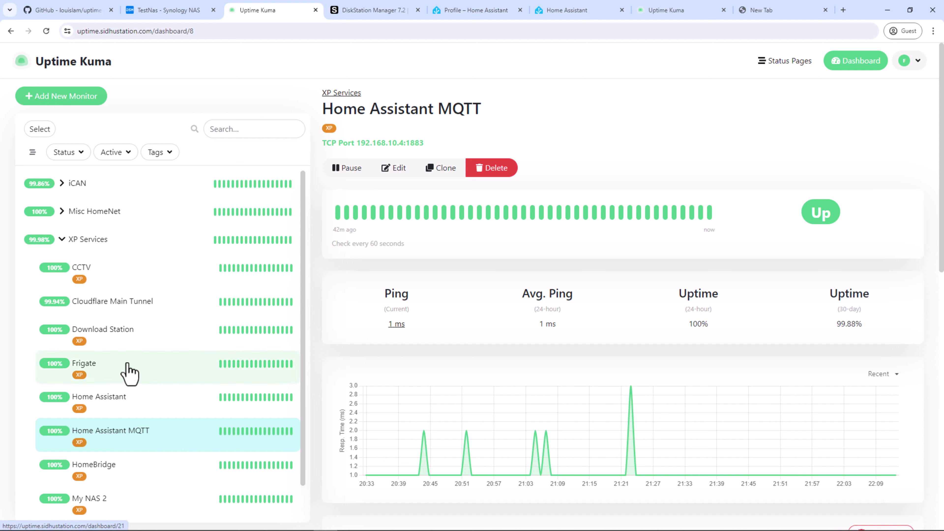
Step: Check the CCTV ping, Frigate container and MQTT TCP port targets, then go to the DSM 7.2 page
click(90, 271)
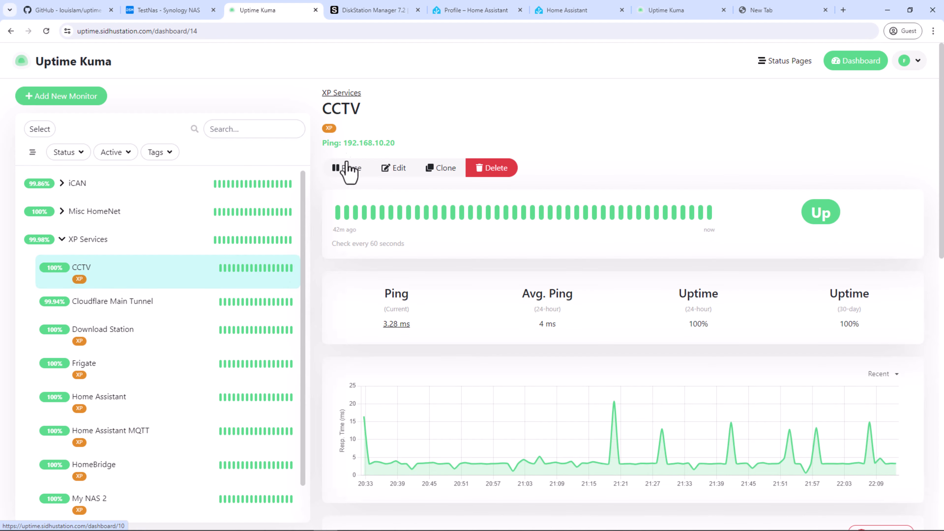
drag(321, 142, 400, 148)
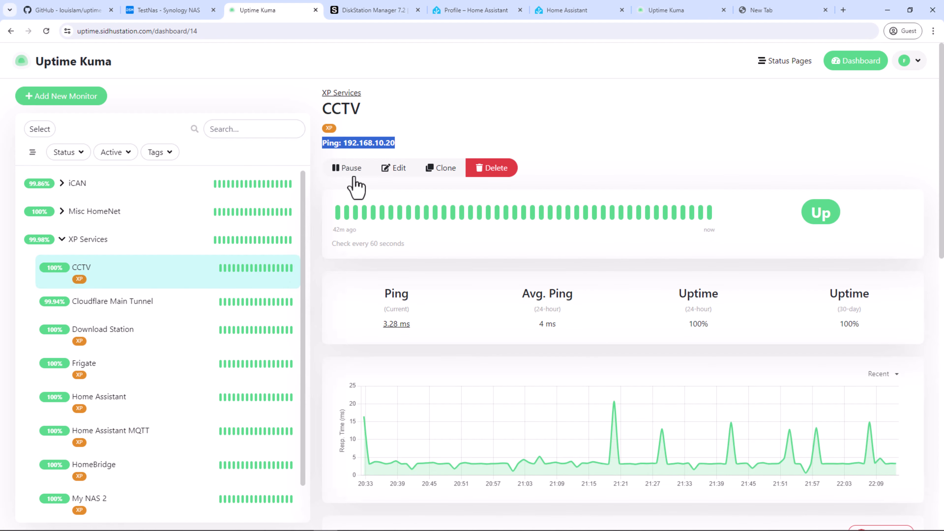
click(157, 358)
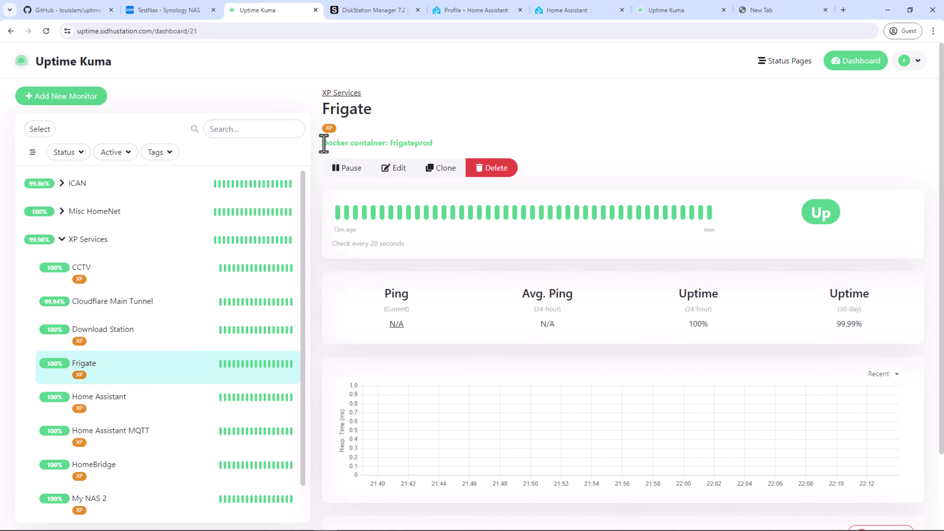
drag(324, 143, 431, 144)
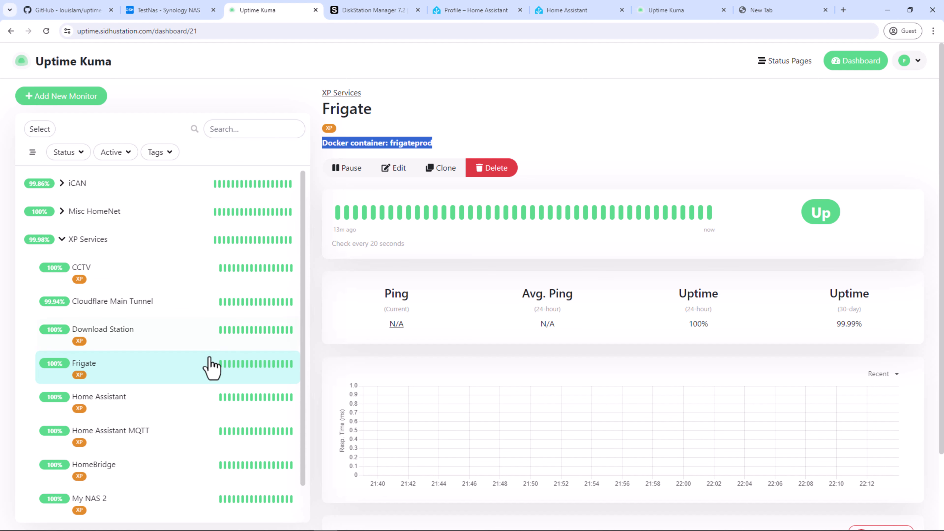
click(140, 443)
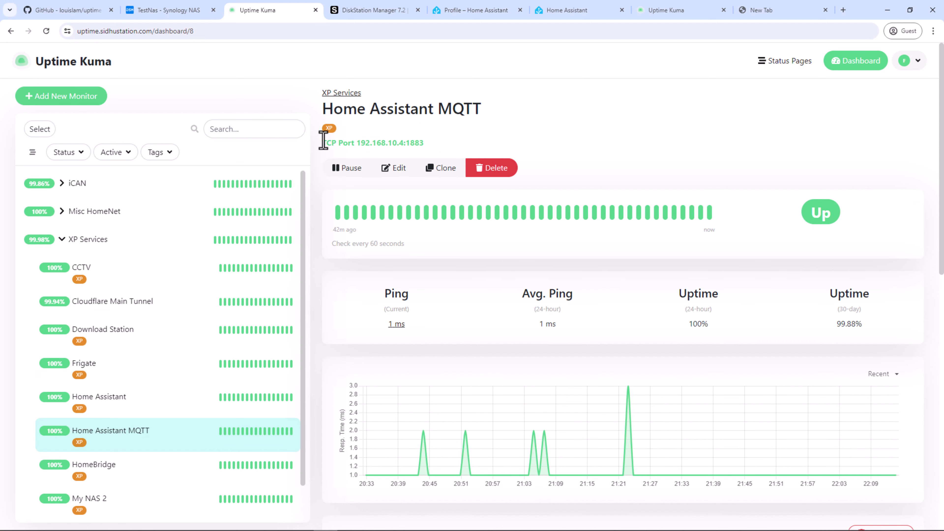
drag(323, 143, 436, 151)
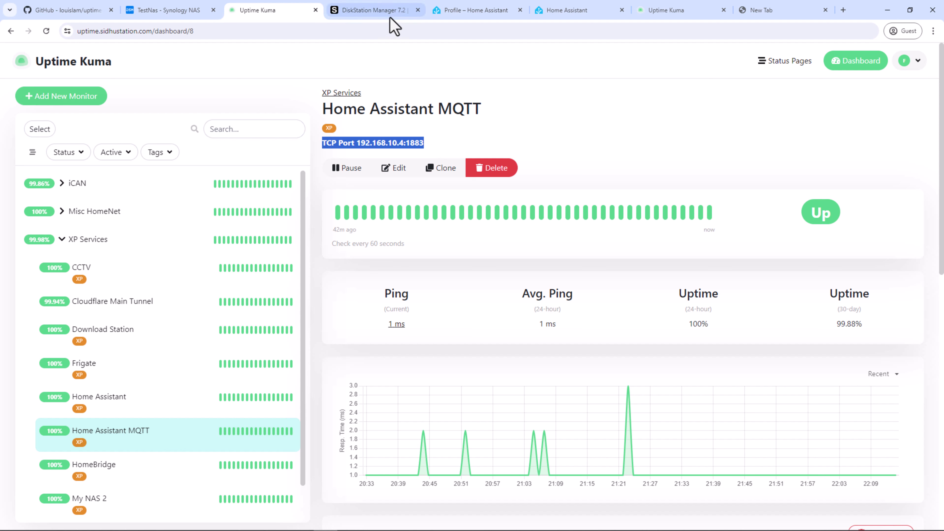
click(382, 13)
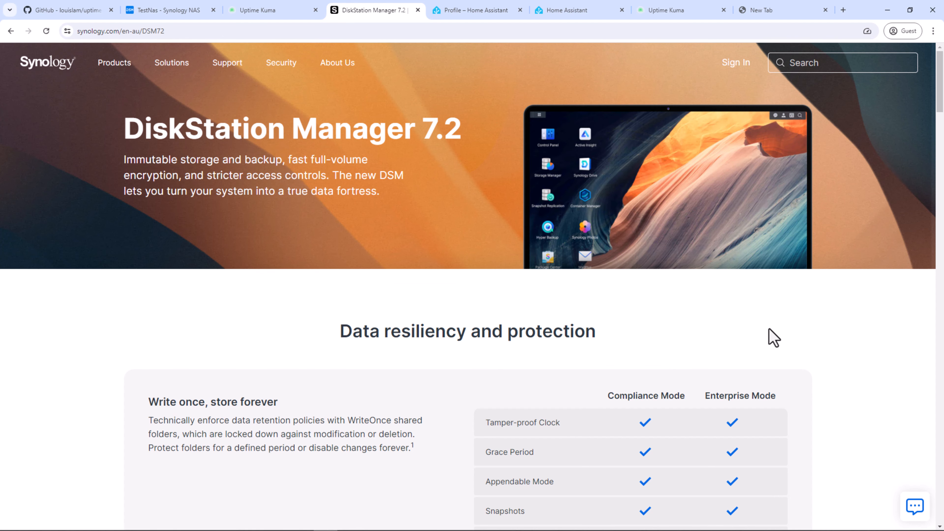
Step: Browse the DSM 7.2 feature sections, then return to the NAS's Container Manager tab
scroll(771, 336, down, 6)
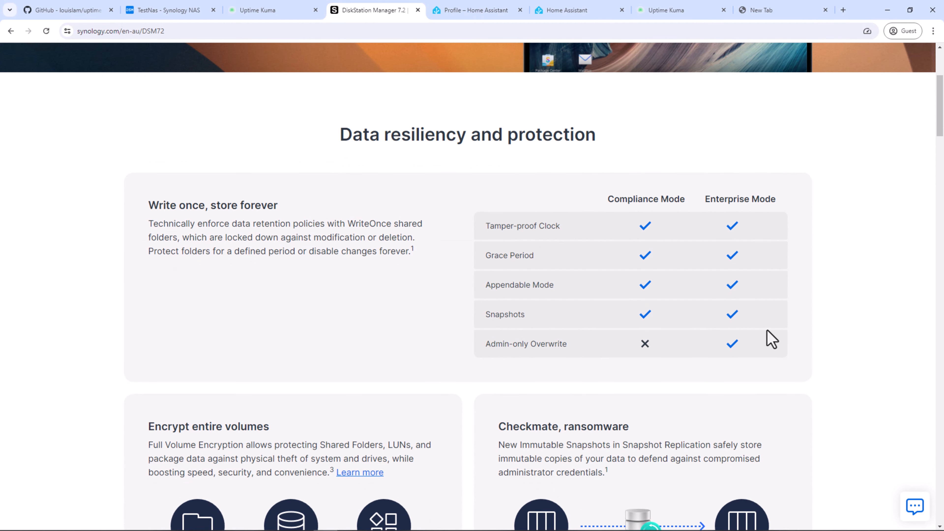
scroll(751, 335, down, 6)
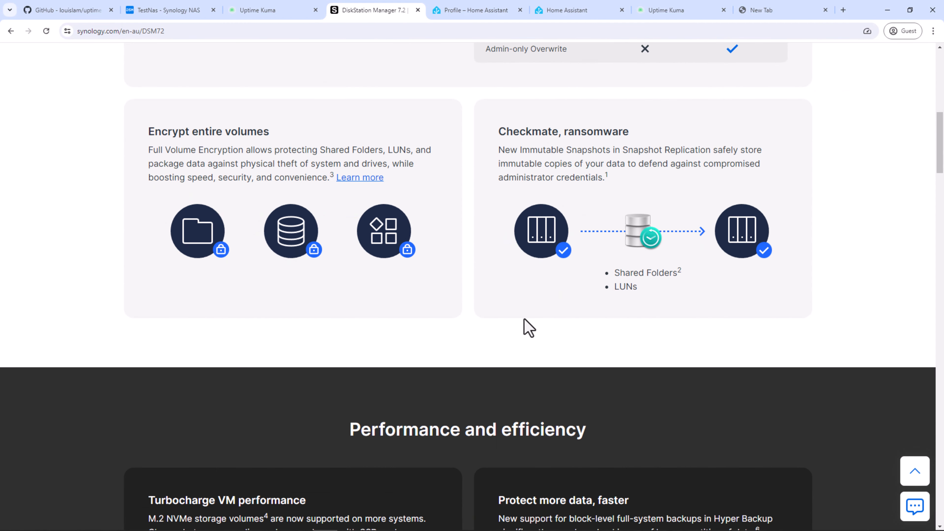
scroll(524, 323, down, 8)
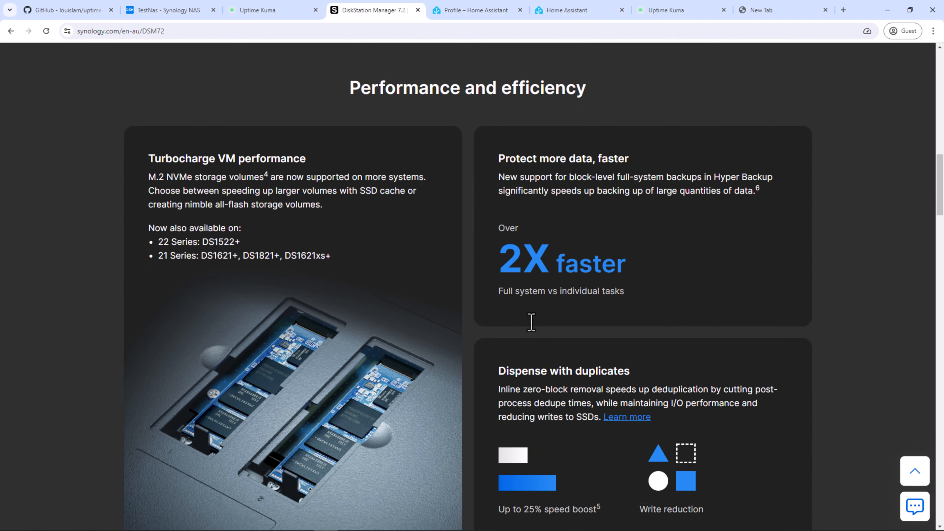
scroll(537, 330, down, 4)
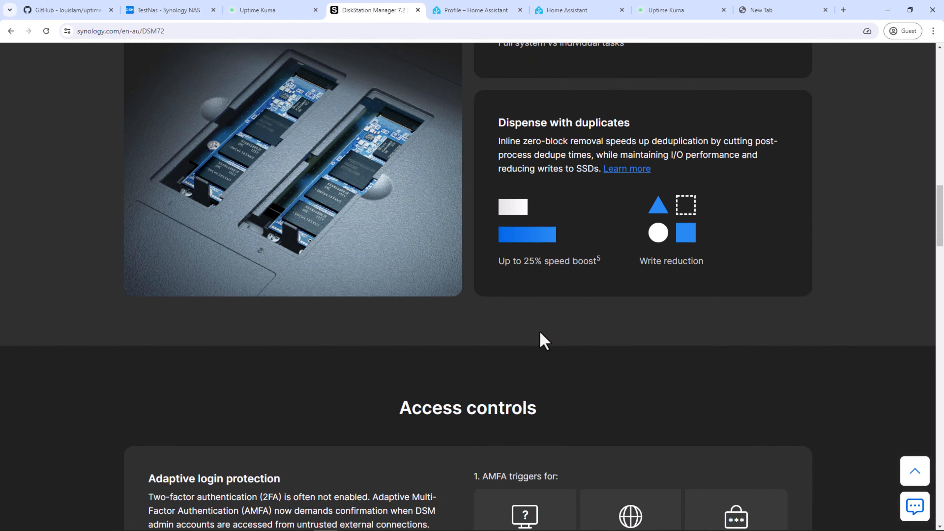
scroll(544, 340, down, 5)
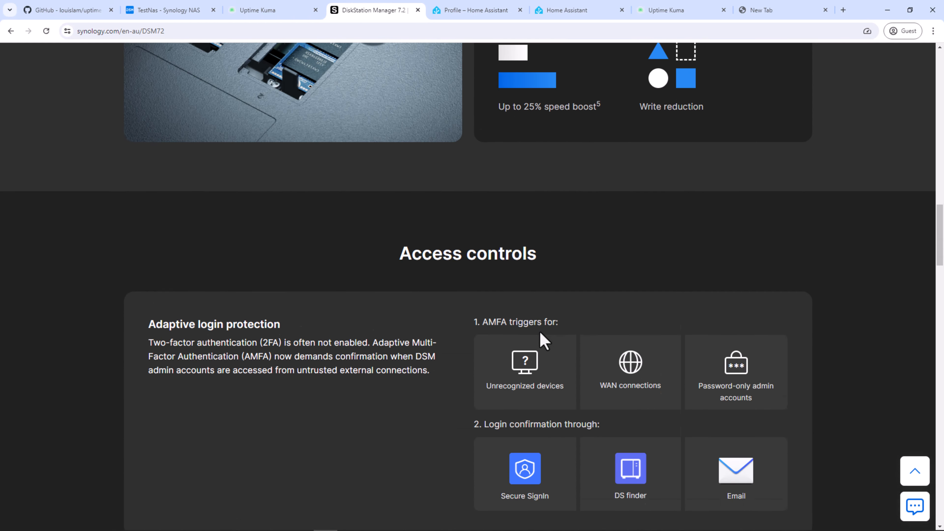
scroll(541, 334, down, 4)
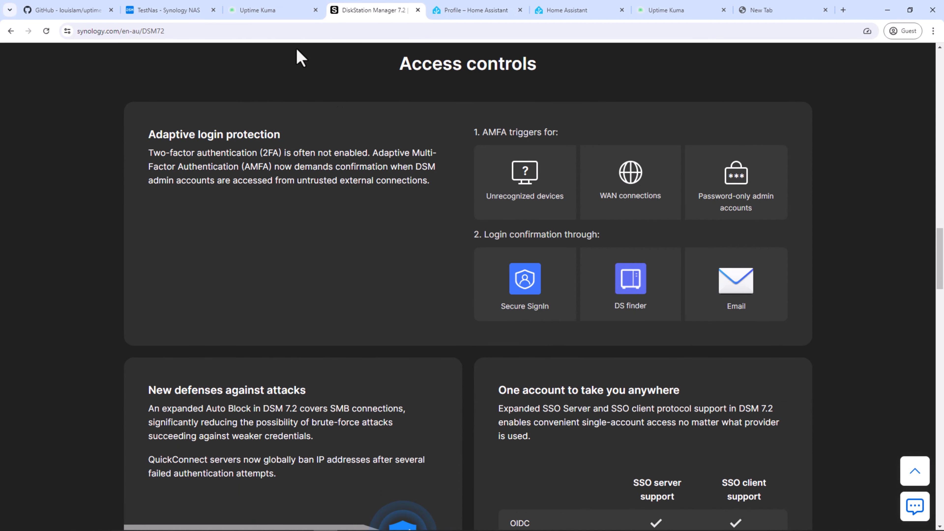
click(179, 11)
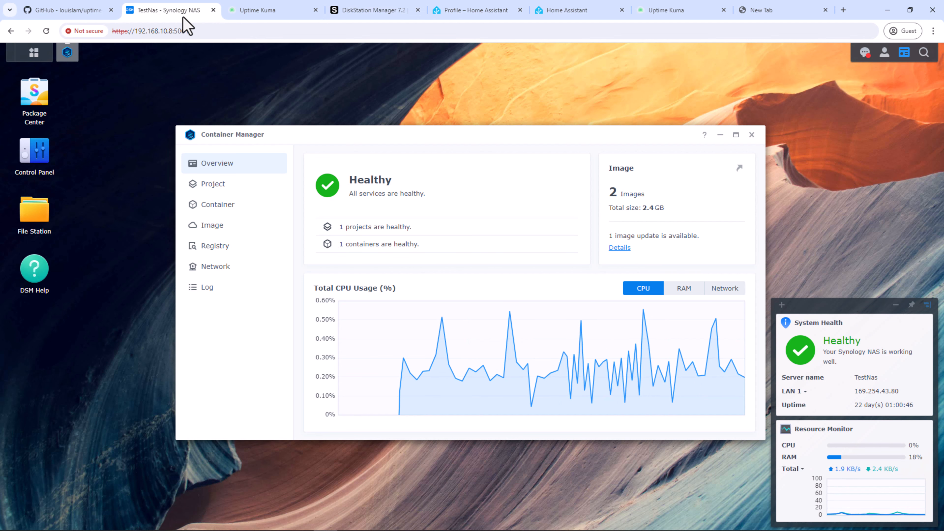
Step: In File Station, create an uptimekuma folder inside docker, then bring Container Manager forward
mouse_move(299, 135)
mouse_down()
mouse_move(406, 74)
mouse_move(401, 63)
mouse_up()
click(41, 218)
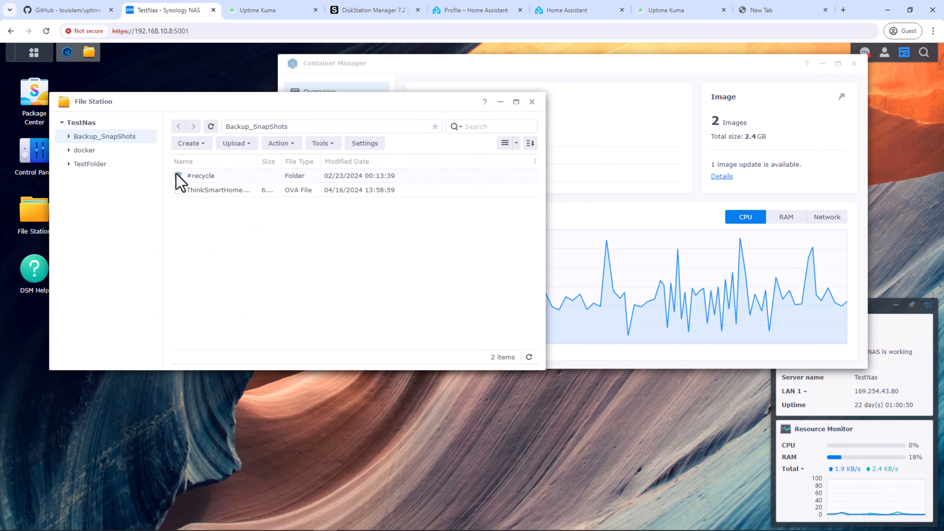
click(69, 150)
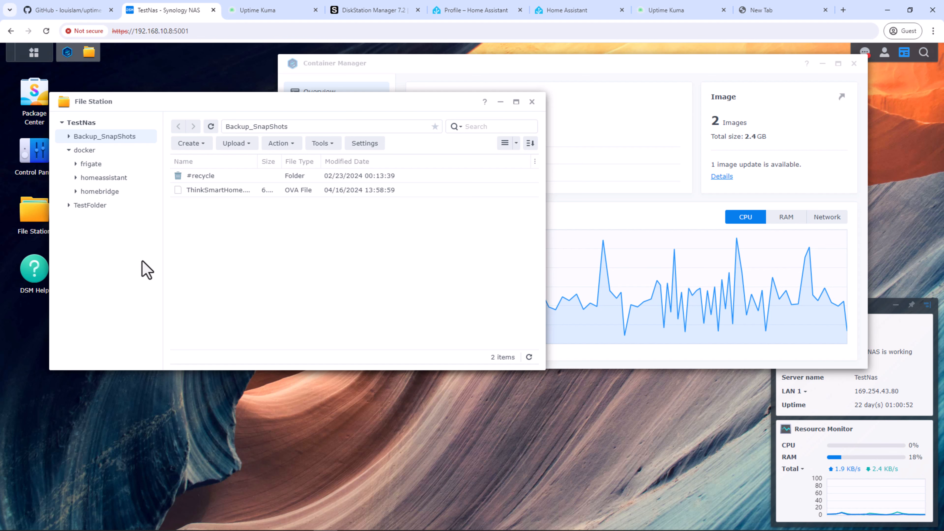
drag(284, 105, 357, 149)
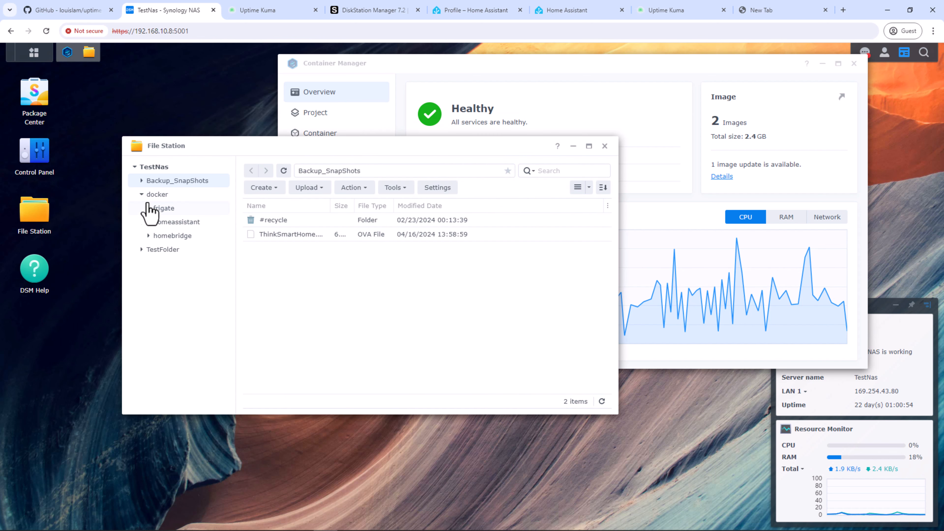
click(154, 195)
right_click(158, 195)
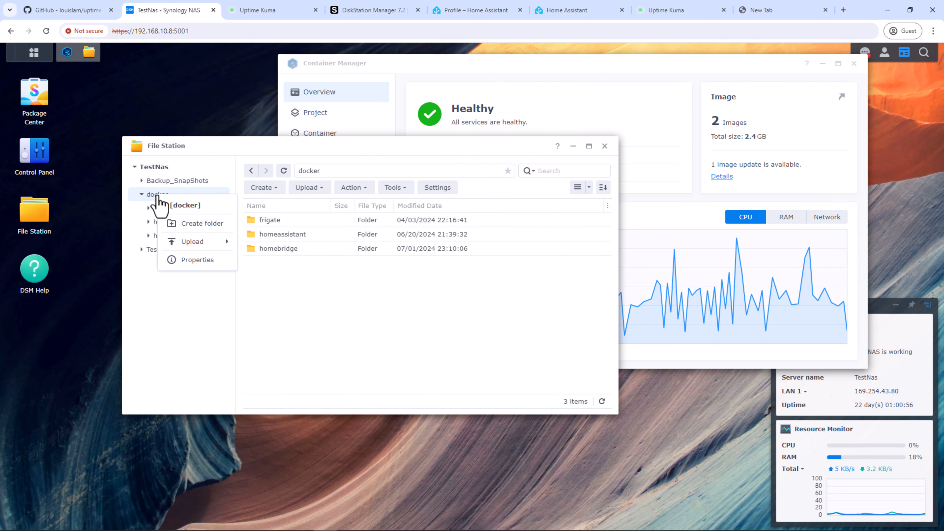
click(186, 227)
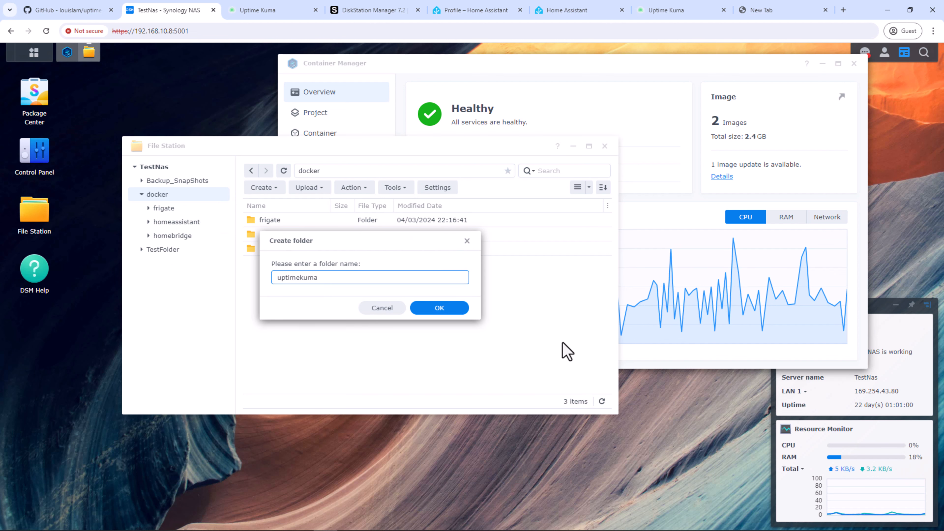
click(440, 309)
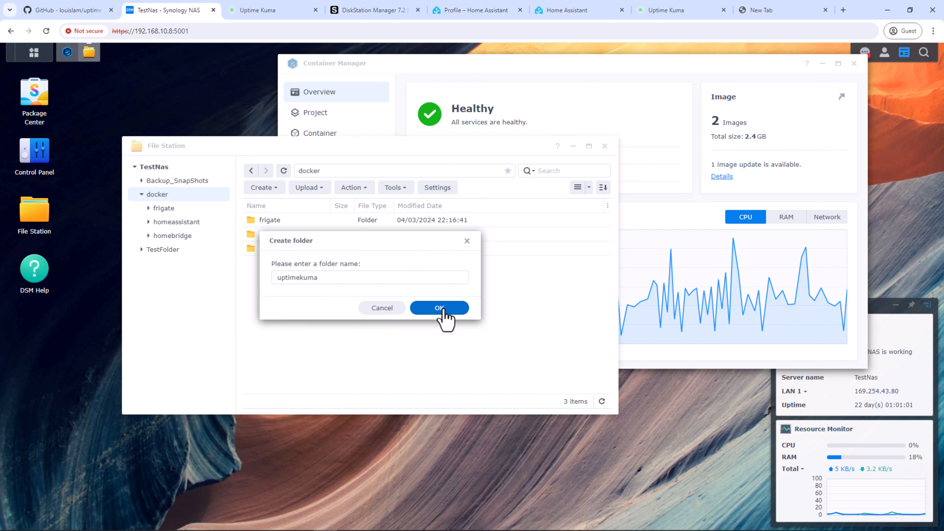
click(359, 134)
Step: Start a new Container Manager project with its path set to /docker/uptimekuma
click(333, 114)
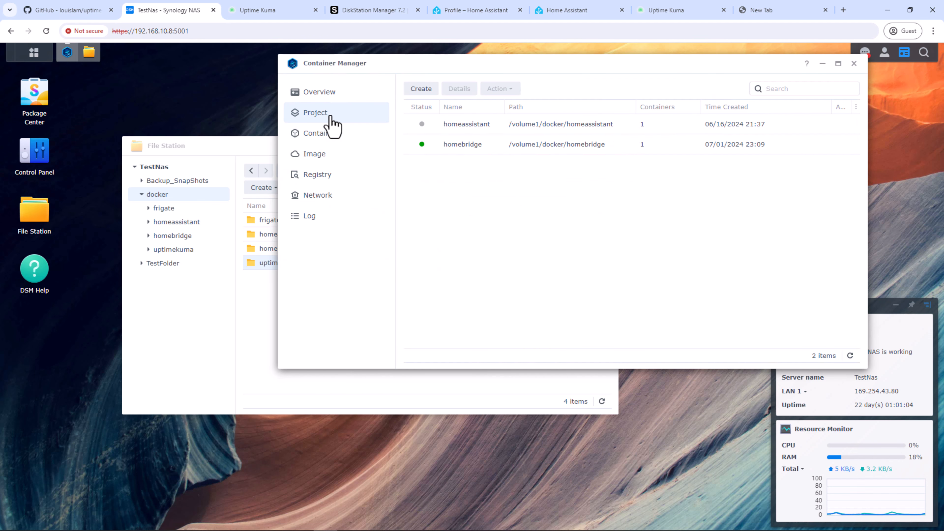
click(427, 93)
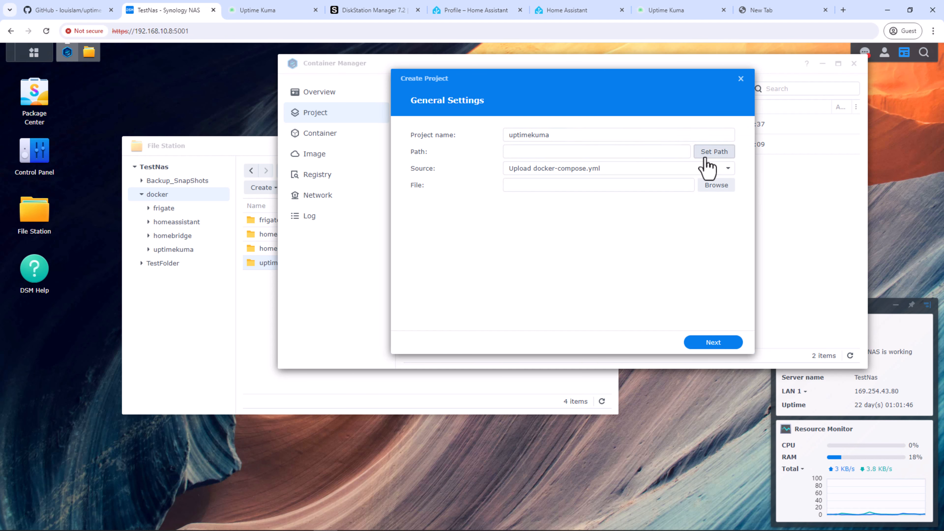
click(712, 152)
click(484, 152)
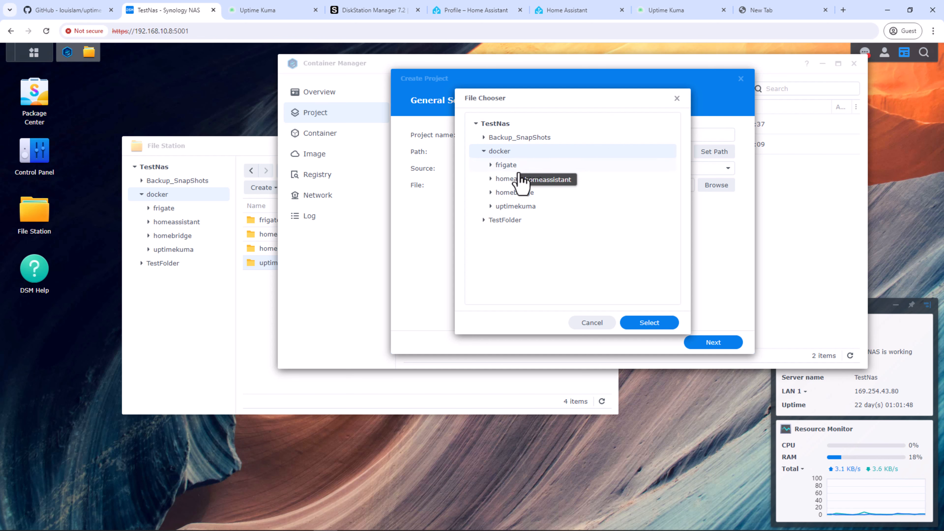
click(524, 207)
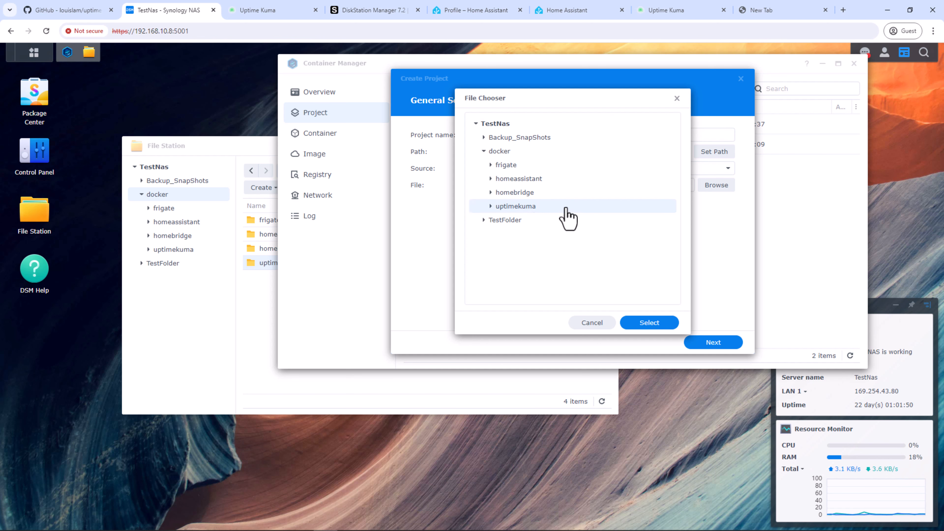
click(649, 323)
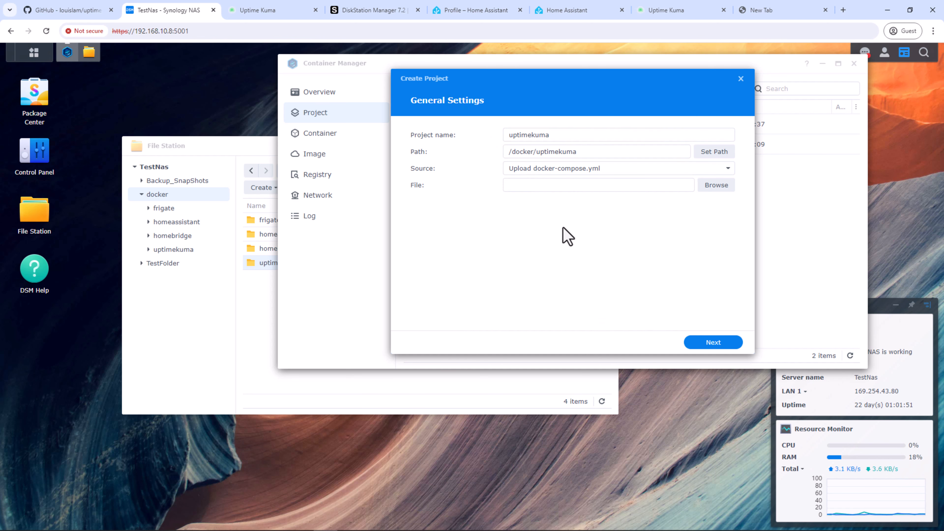
Step: Create a new docker-compose.yml and paste in the Uptime Kuma compose definition
click(706, 171)
click(597, 202)
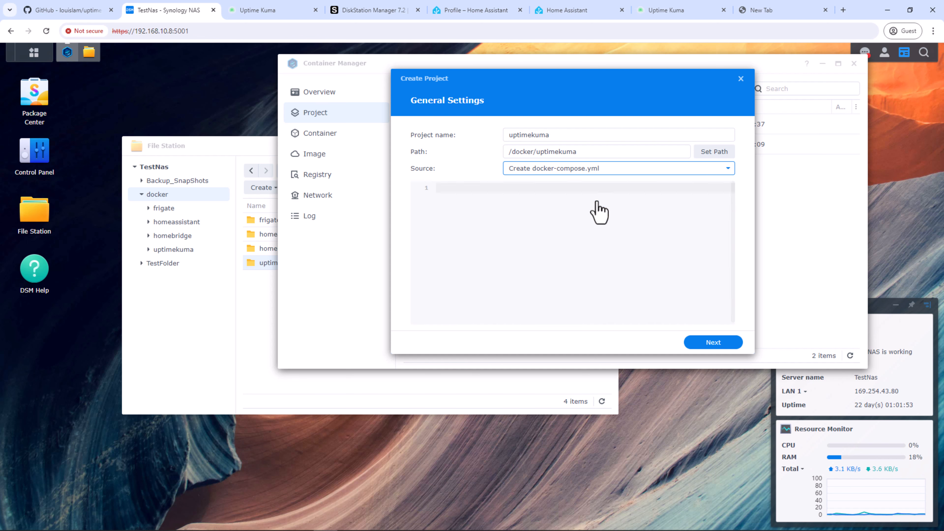
click(509, 195)
text(version: '3.3' services:   uptime-kuma:     image: louislam/uptime-kuma:latest     container_name: uptimekuma     volumes:       - your volume path:/app/data       - /var/run/docker.sock:/var/run/docker.sock     ports:       - 3001:3001     restart: always)
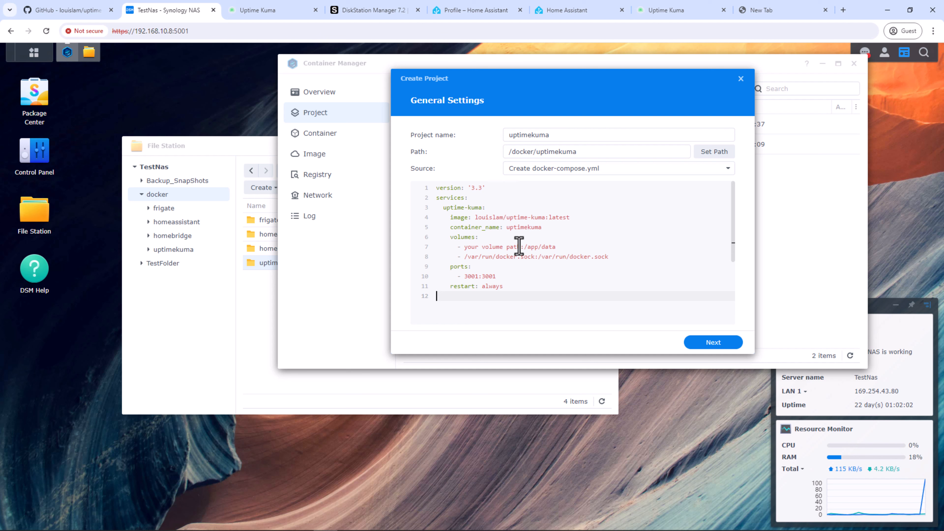
drag(519, 246, 464, 248)
Step: Copy the uptimekuma folder location and paste /volume1/docker/uptimekuma over the volume placeholder
right_click(264, 266)
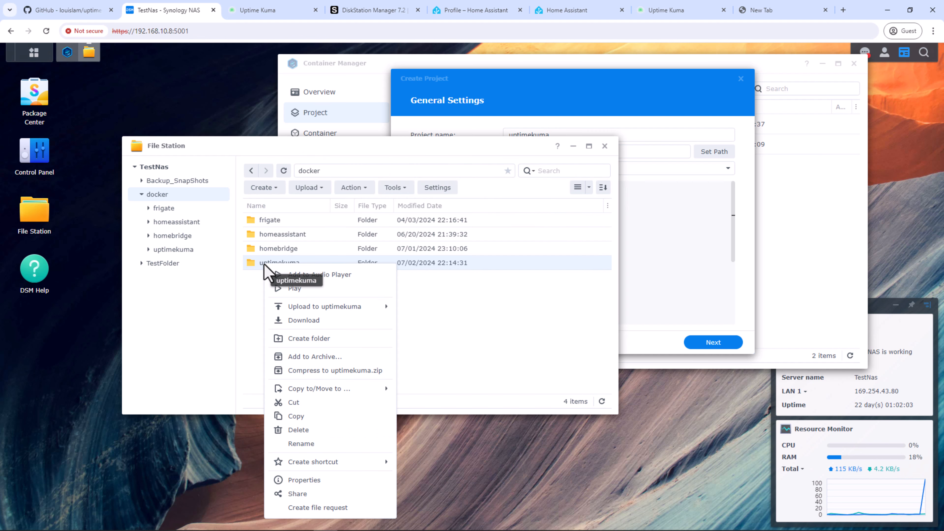
click(311, 480)
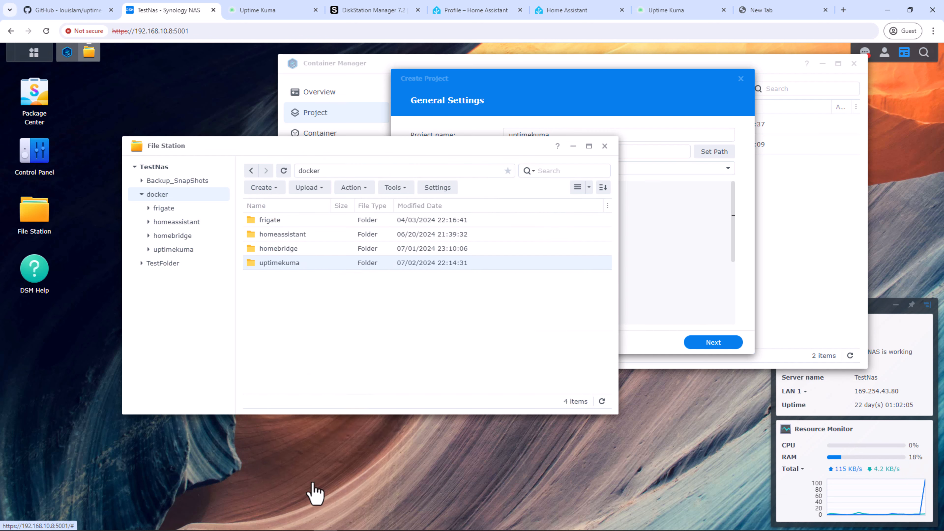
drag(502, 231, 369, 238)
key(ctrl+c)
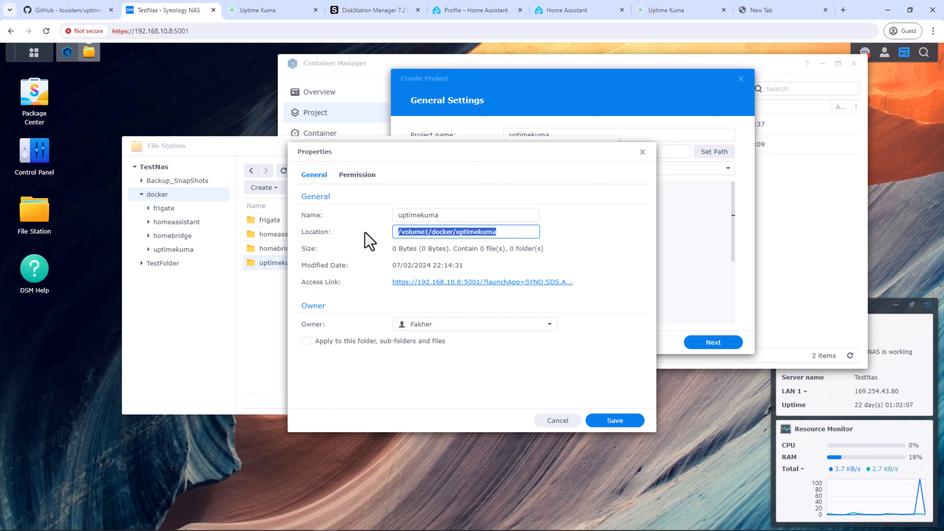
click(642, 152)
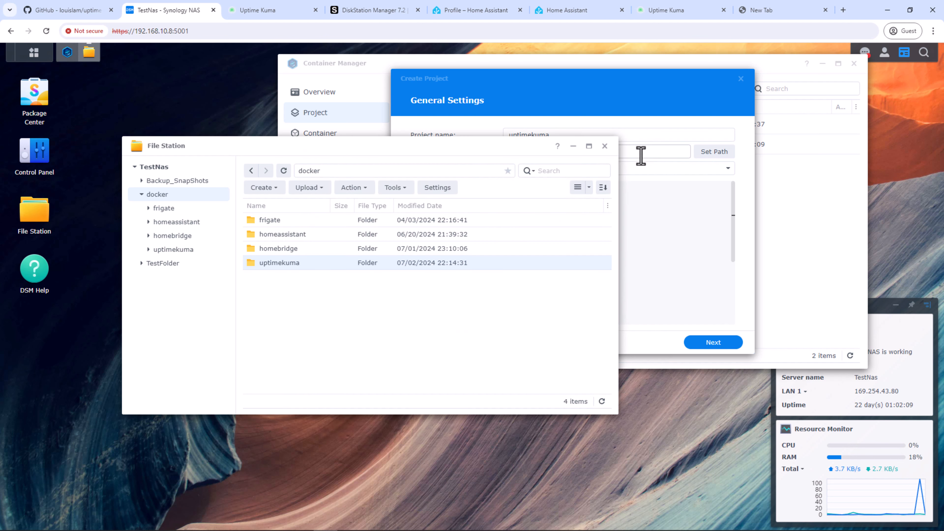
click(634, 216)
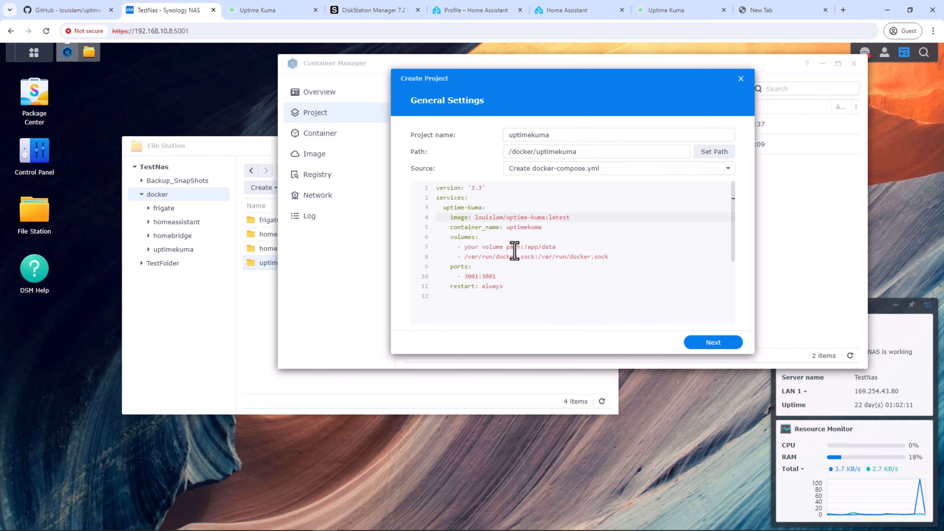
drag(521, 247, 464, 248)
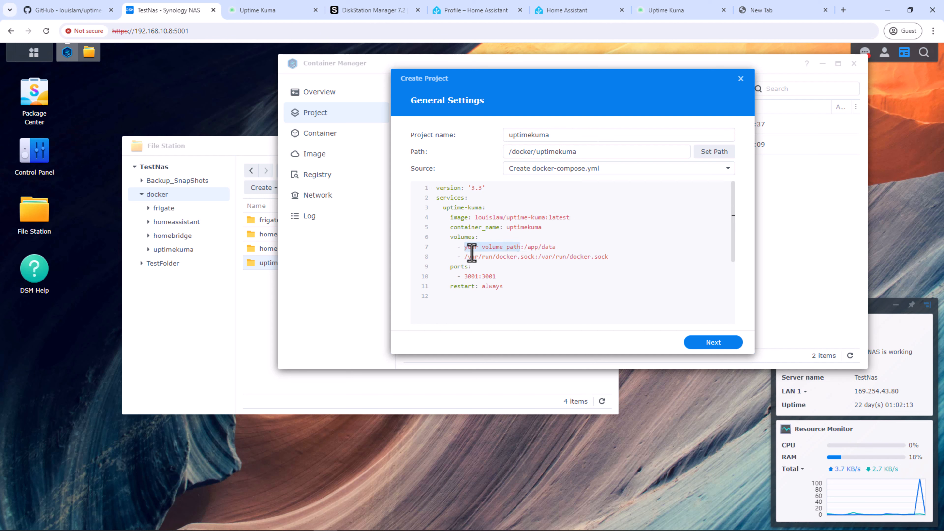
key(ctrl+v)
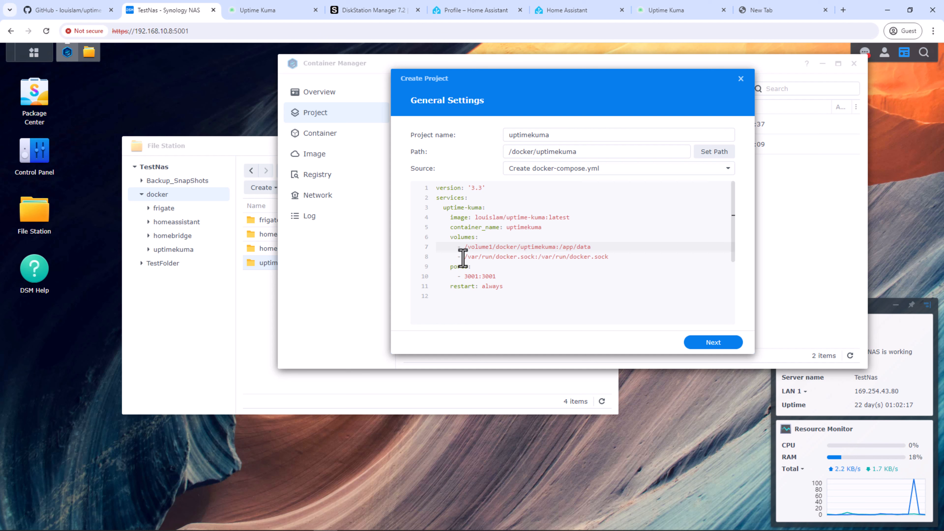
Step: Review the docker socket and port 3001 lines, then advance to web portal settings
drag(464, 257, 607, 256)
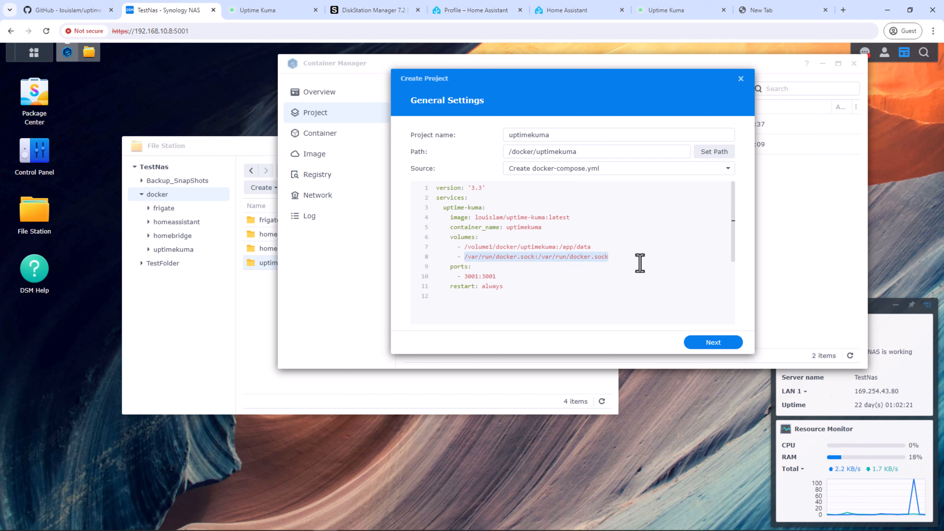
double_click(469, 277)
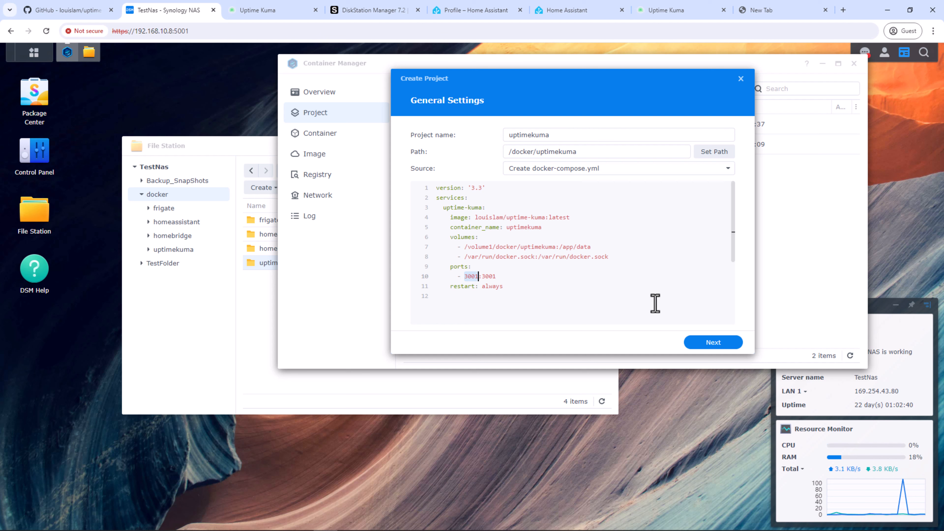
click(708, 344)
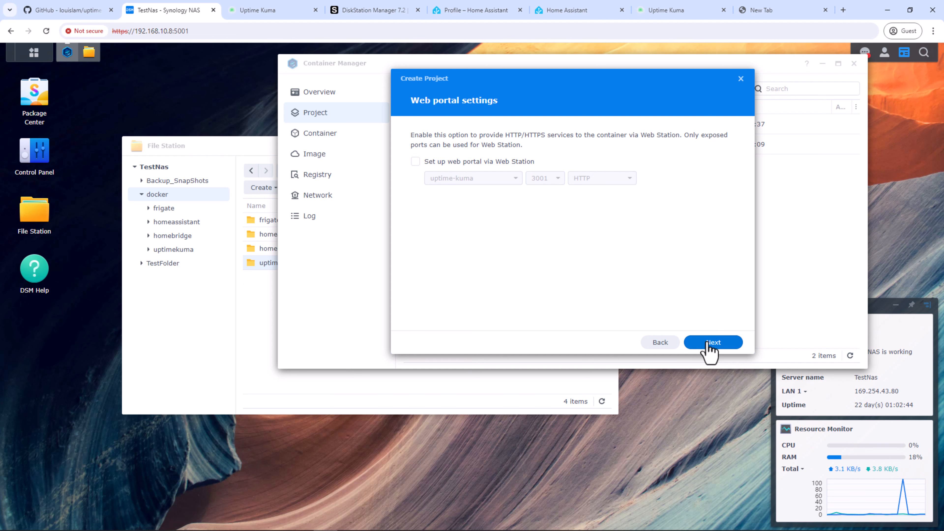
Step: Finish the wizard to build and start uptimekuma, then close the completed build log
click(709, 344)
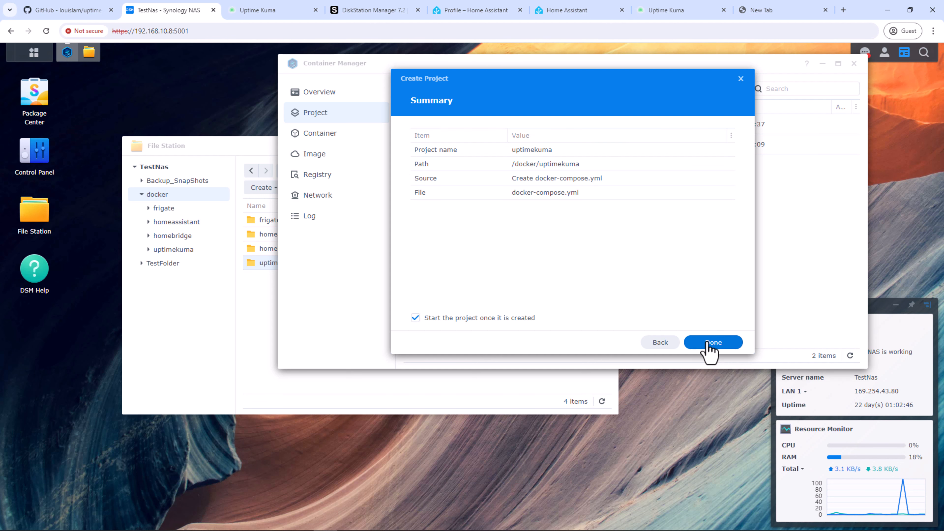
click(708, 343)
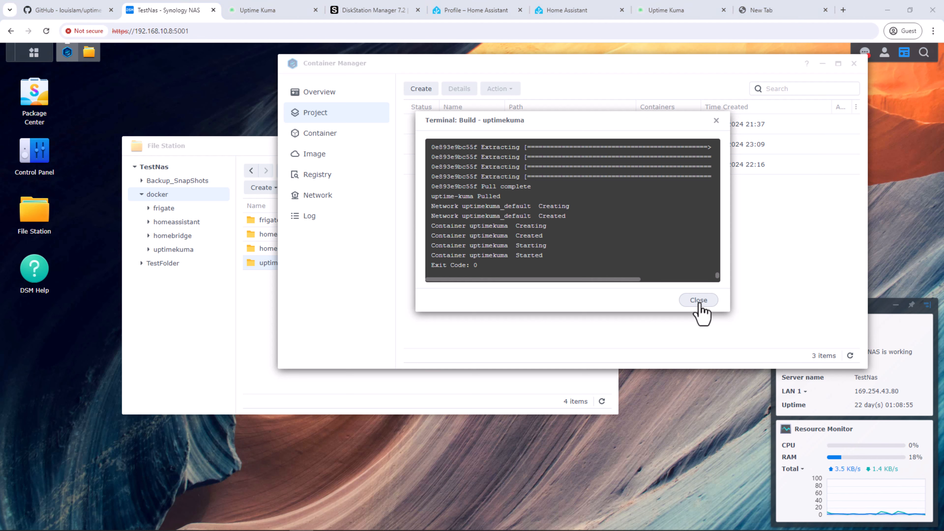
click(698, 300)
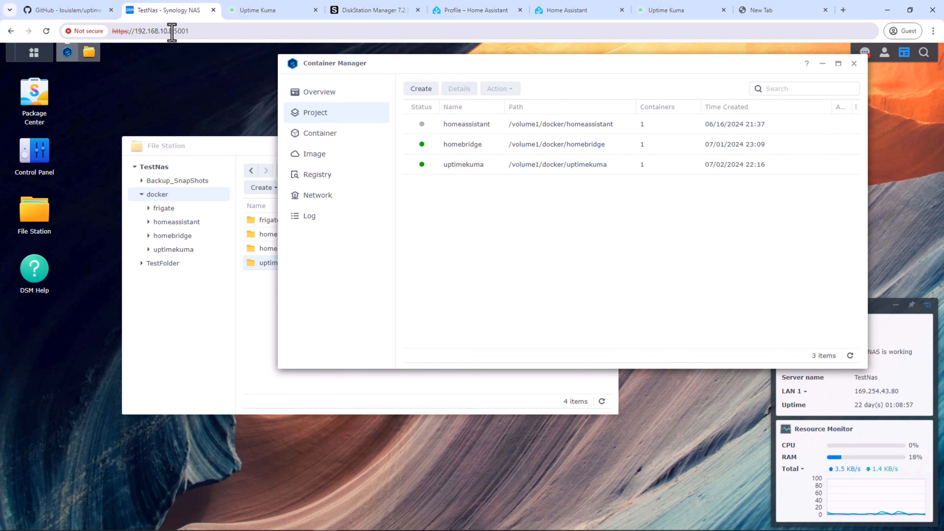
Step: Open Uptime Kuma at the NAS IP on port 3001 in a new tab
drag(171, 31, 134, 31)
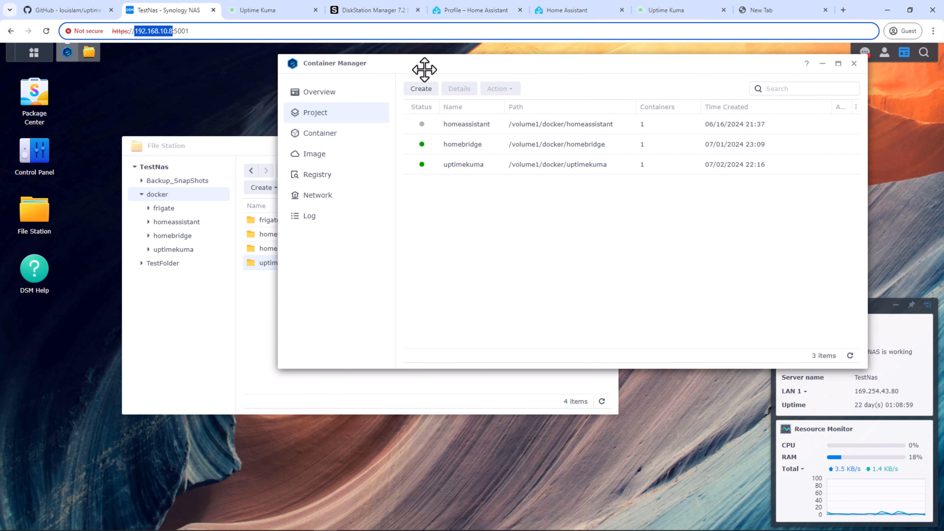
text(192.168.10.8)
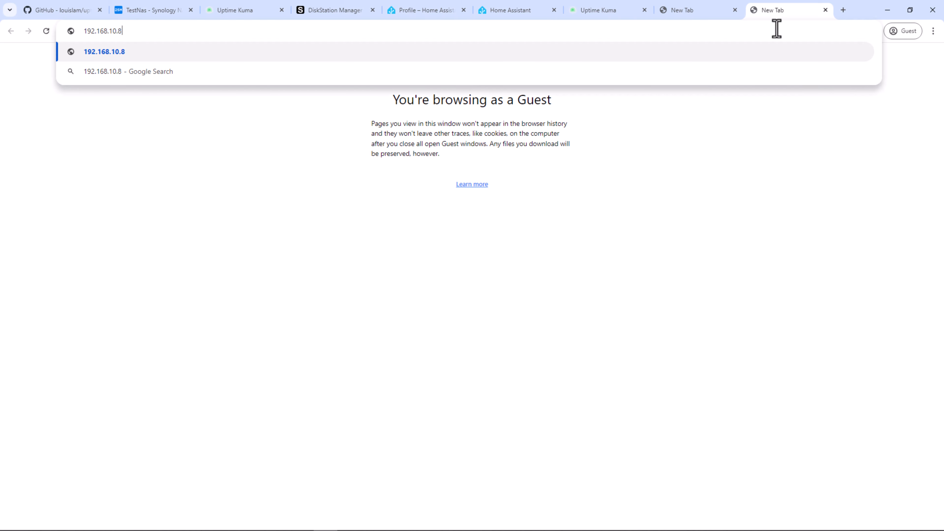
text(:3001)
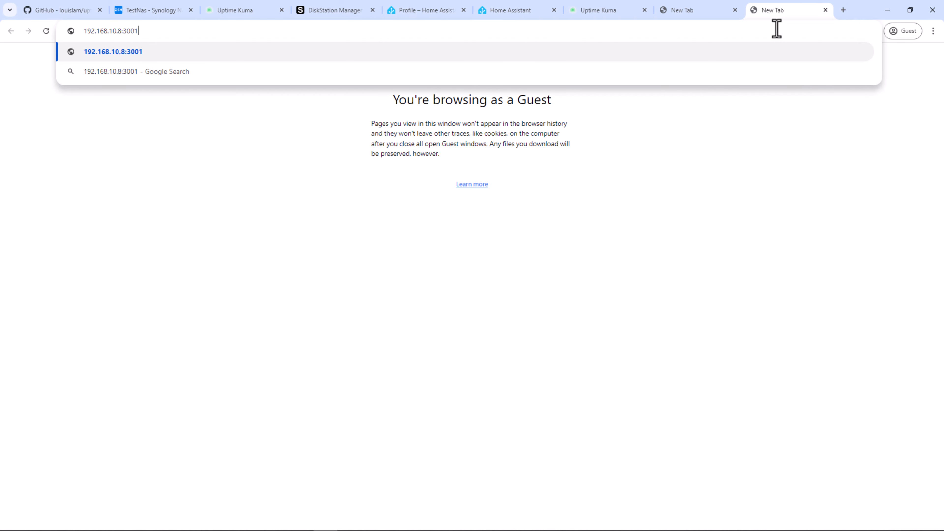
key(Return)
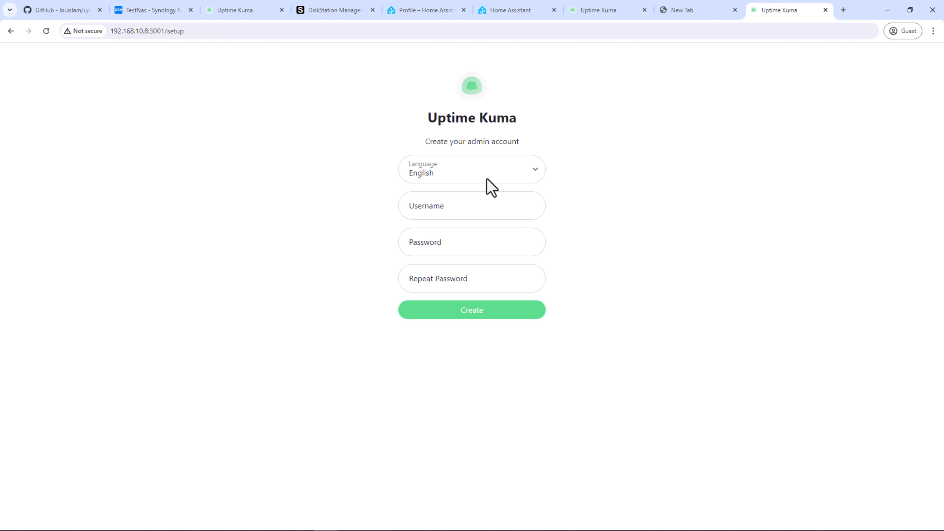
Step: Enter the admin username, then type the account password and repeat it
click(453, 209)
text(th)
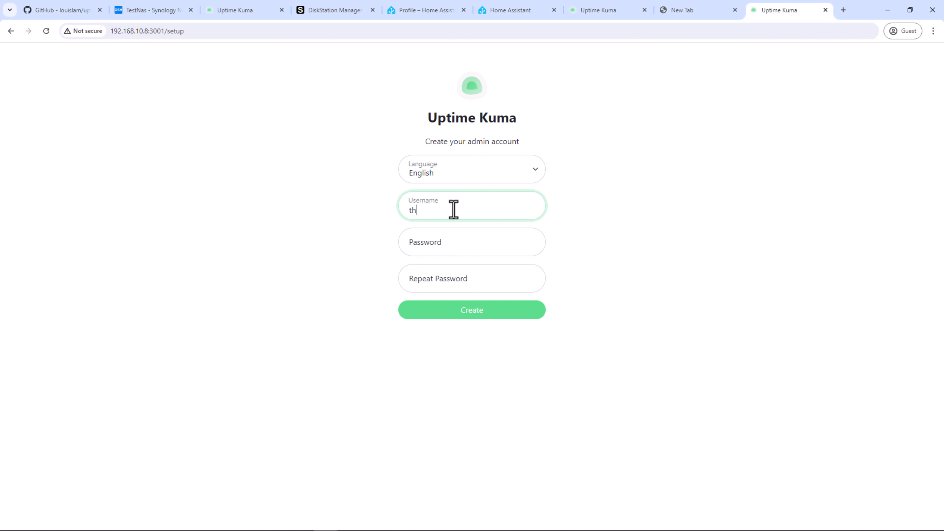
text(inksmarthome)
key(Tab)
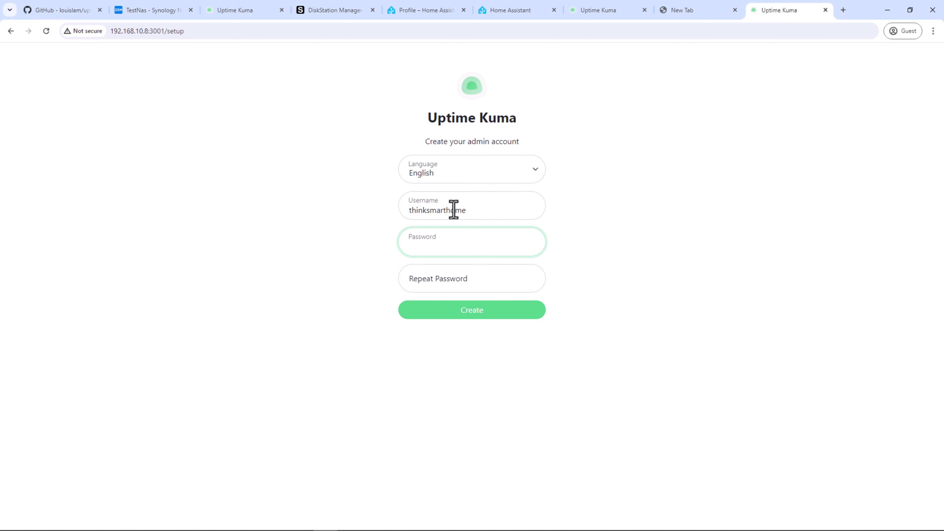
text(•••••••••••••)
key(Tab)
text(•)
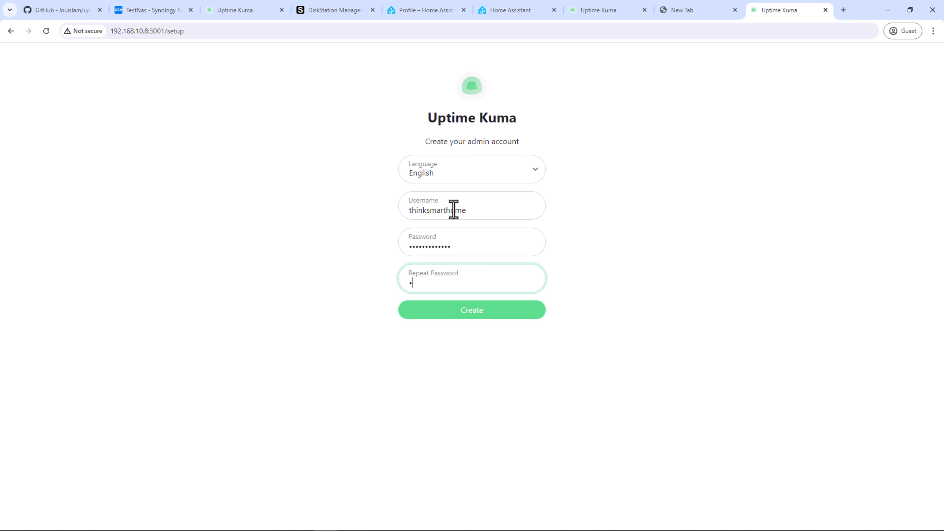
text(•••••••••••)
Step: Create the admin account and review General settings, including the Australia/Perth timezones
click(486, 310)
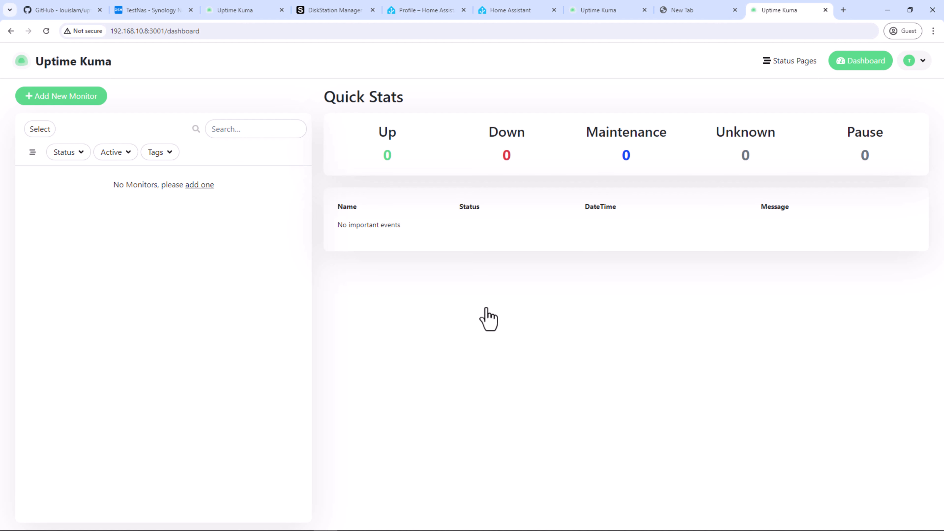
click(916, 63)
click(886, 145)
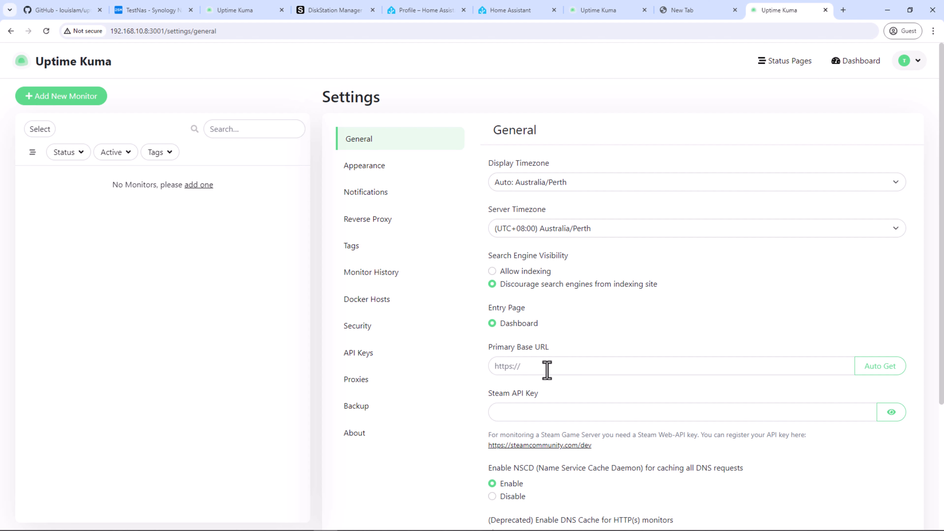
scroll(547, 370, down, 3)
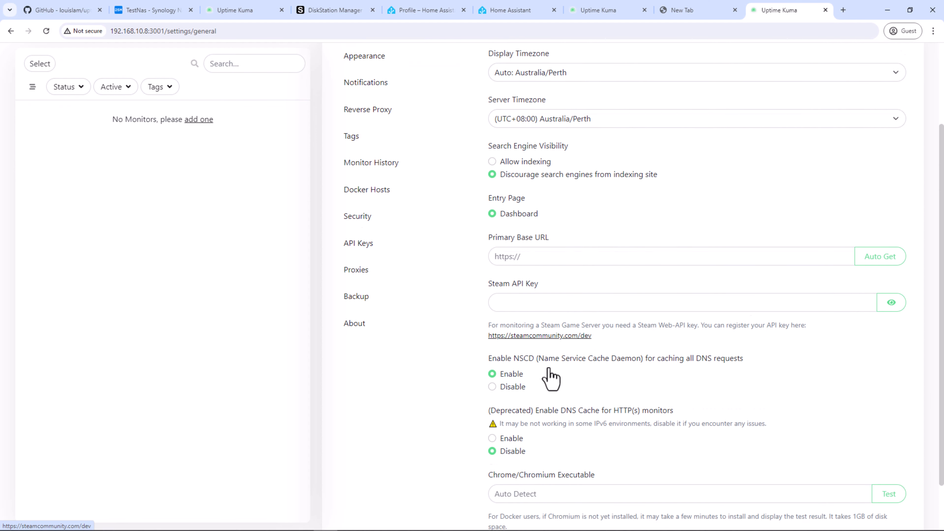
scroll(550, 377, down, 1)
scroll(553, 376, up, 1)
scroll(550, 372, up, 3)
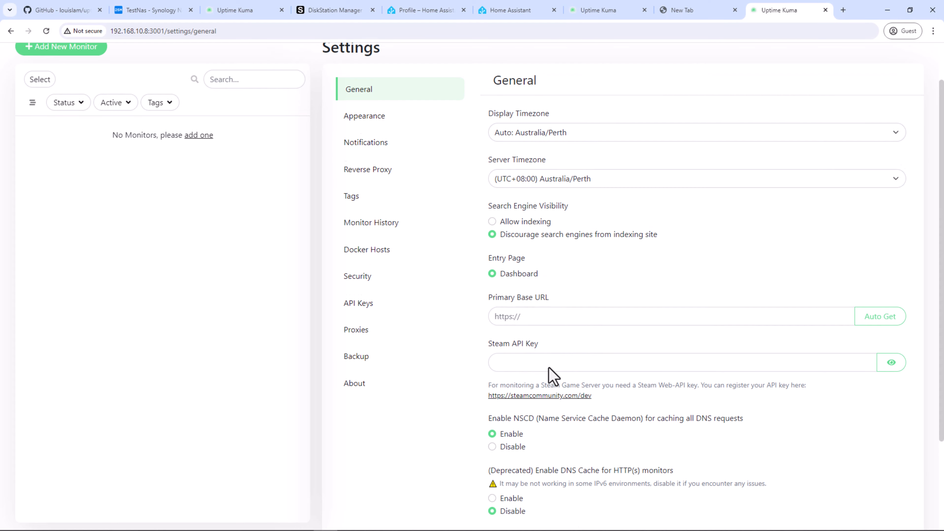
Step: Visit Appearance and Notifications settings and open the notification type list in Setup Notification
click(357, 163)
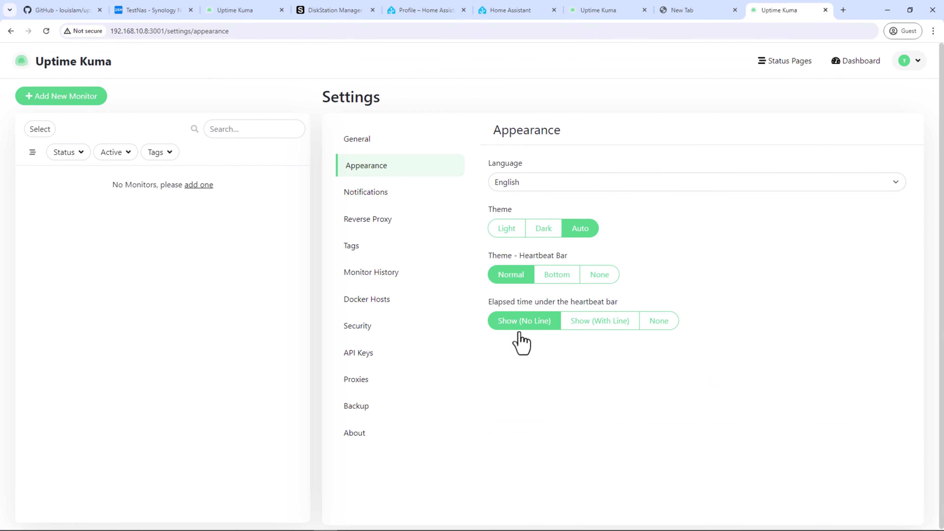
click(420, 200)
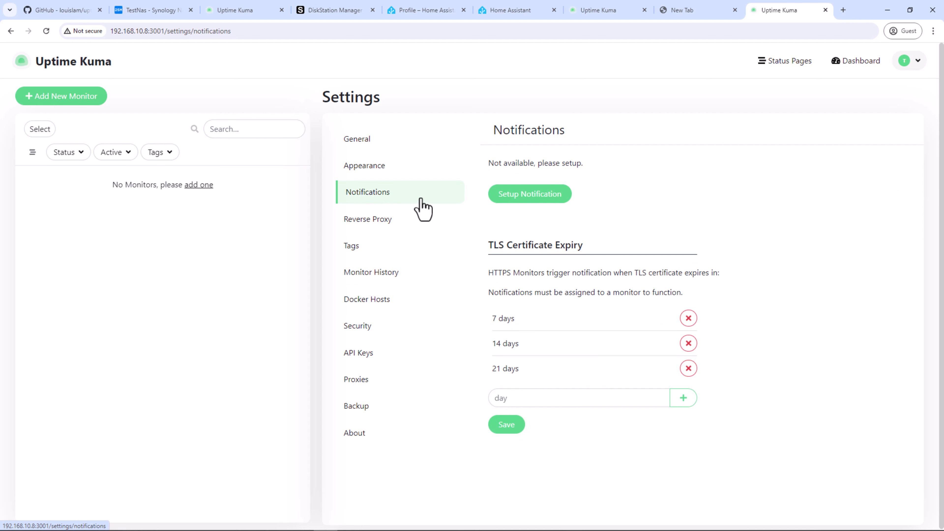
click(503, 196)
click(469, 126)
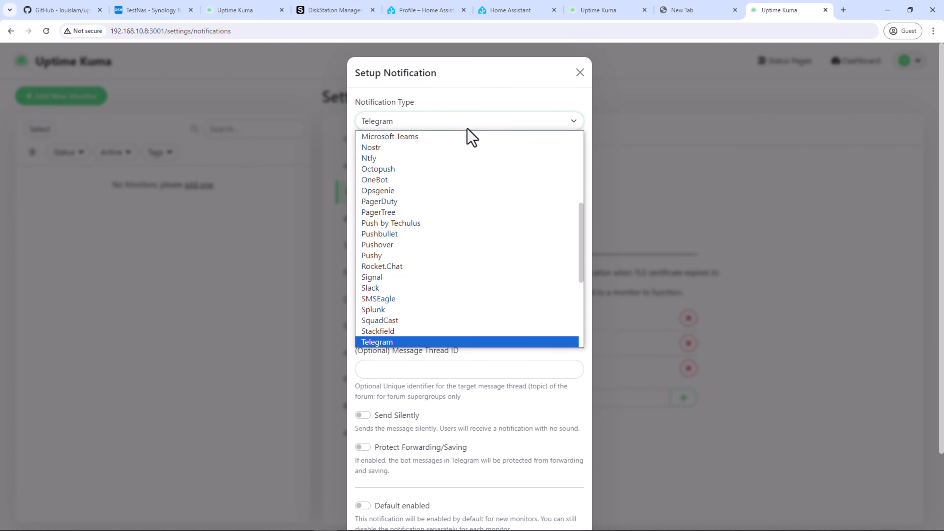
Step: Browse the notification types, close the dialog unsaved, and view Reverse Proxy settings
scroll(447, 238, up, 6)
scroll(447, 238, down, 10)
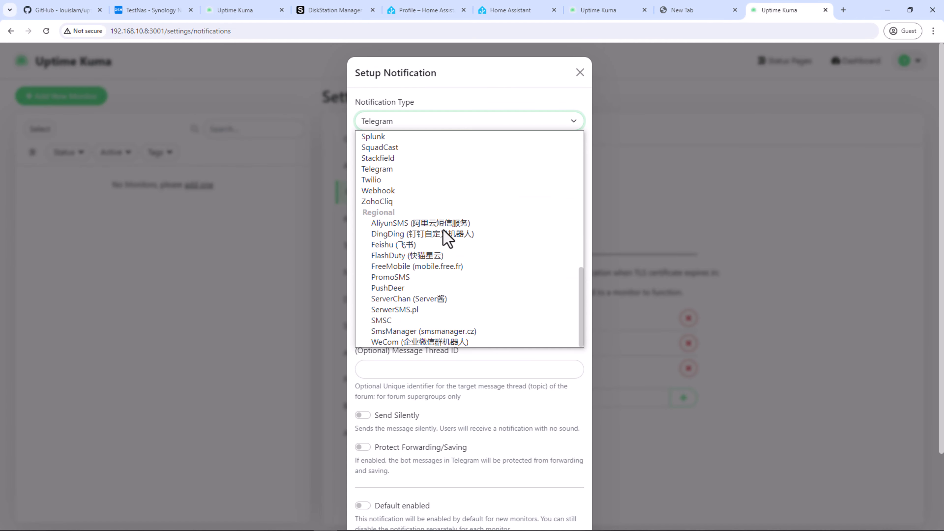
scroll(447, 237, up, 8)
scroll(446, 236, up, 5)
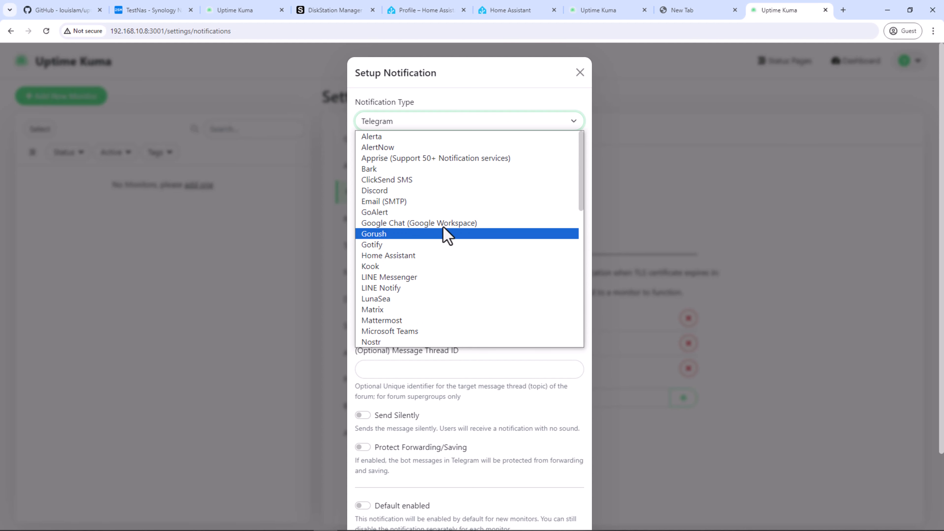
click(580, 72)
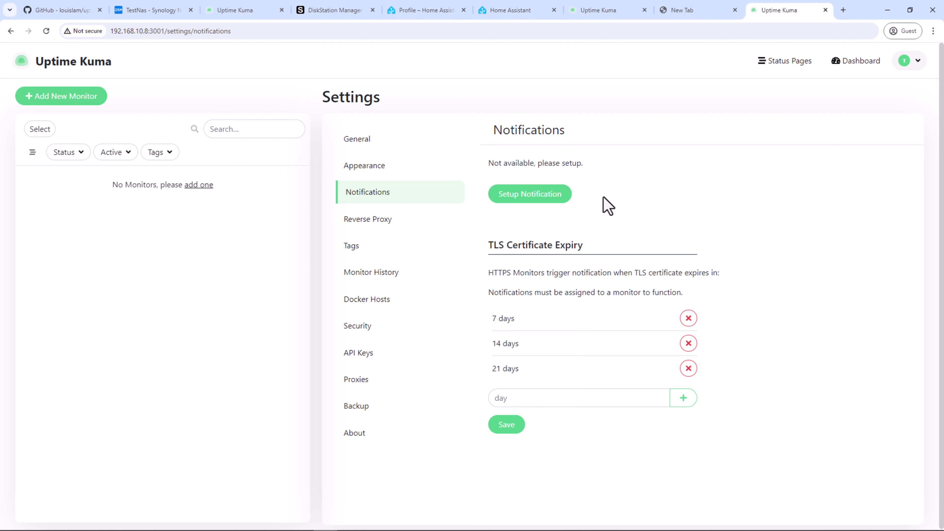
click(401, 221)
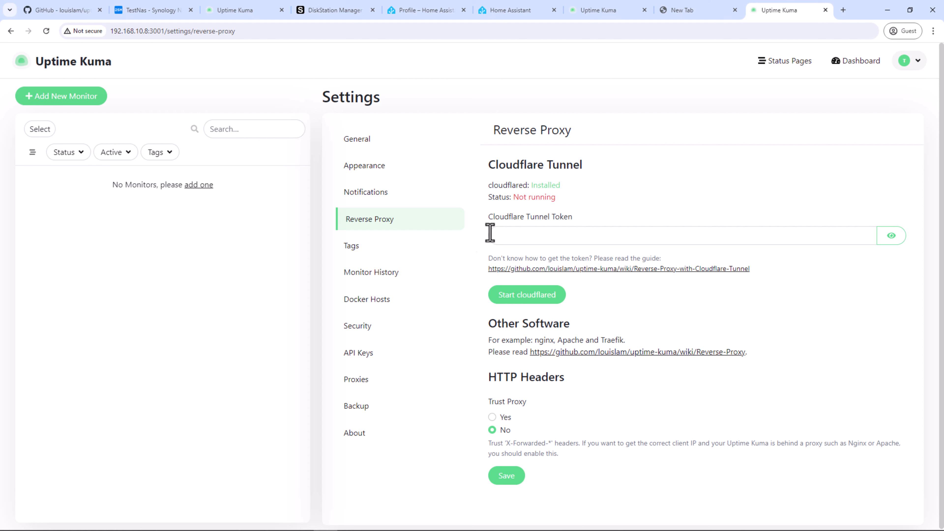
Step: Browse the Tags, Monitor History and Docker Hosts settings, cancelling a new tag without saving
click(386, 250)
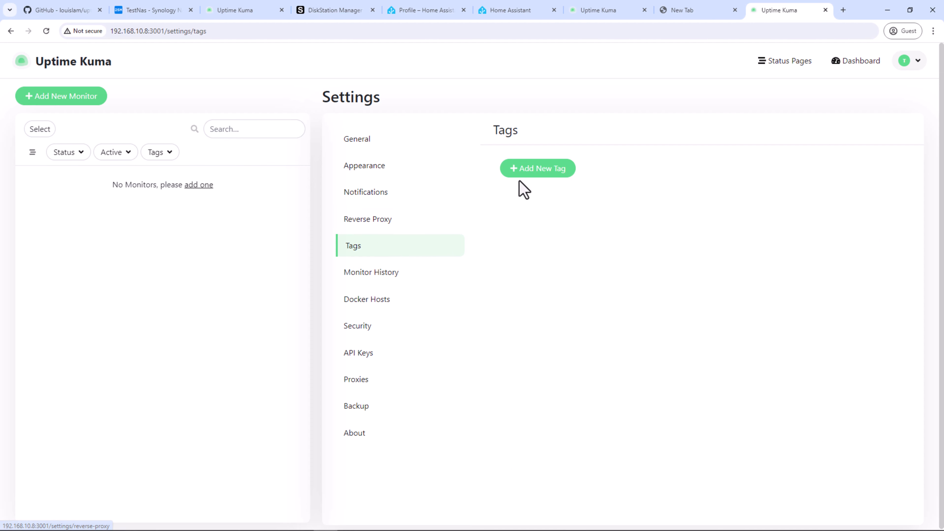
click(537, 174)
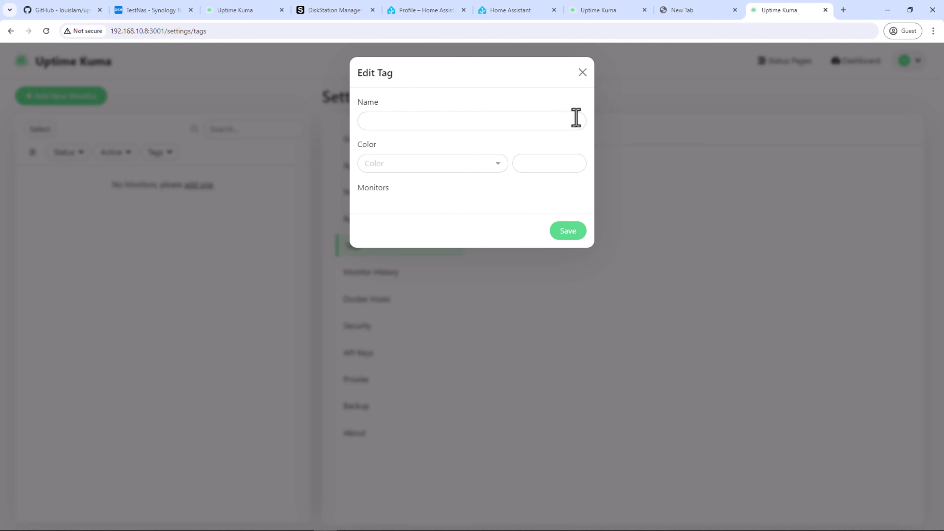
click(505, 165)
click(506, 166)
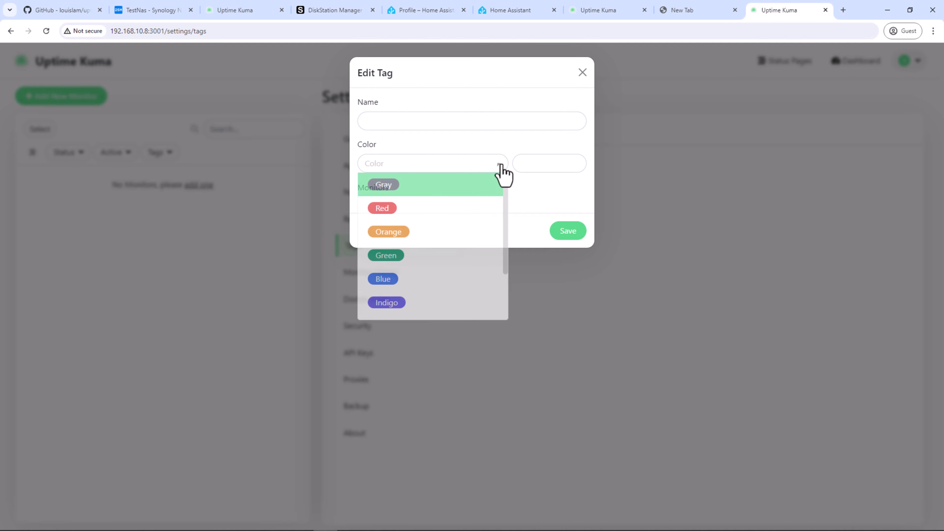
click(582, 76)
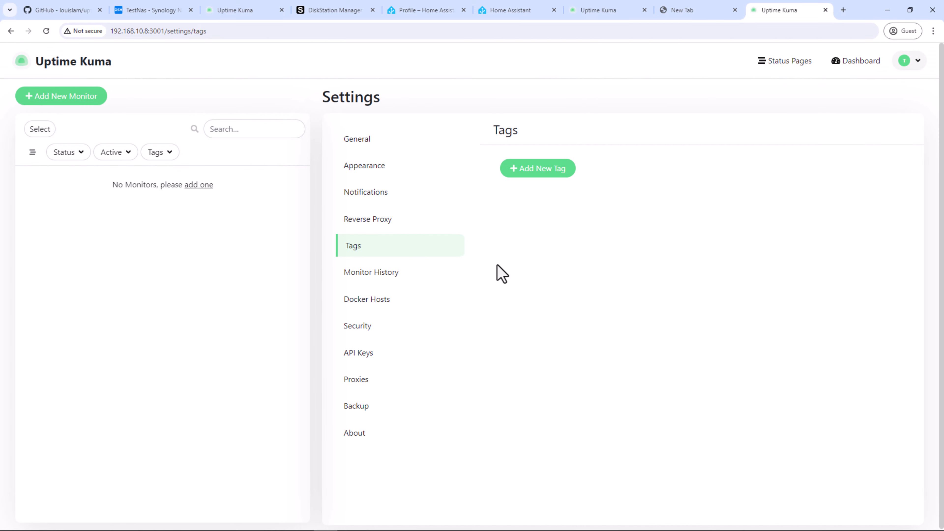
click(457, 275)
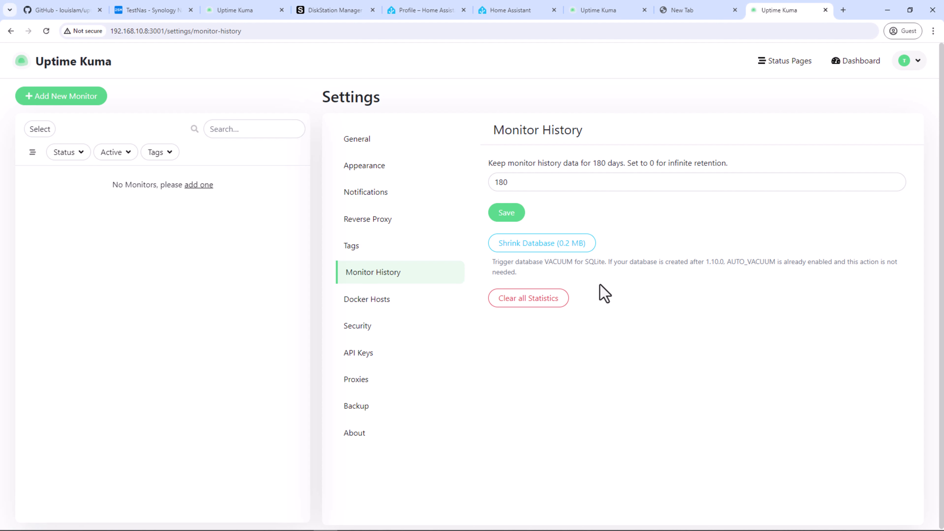
click(460, 302)
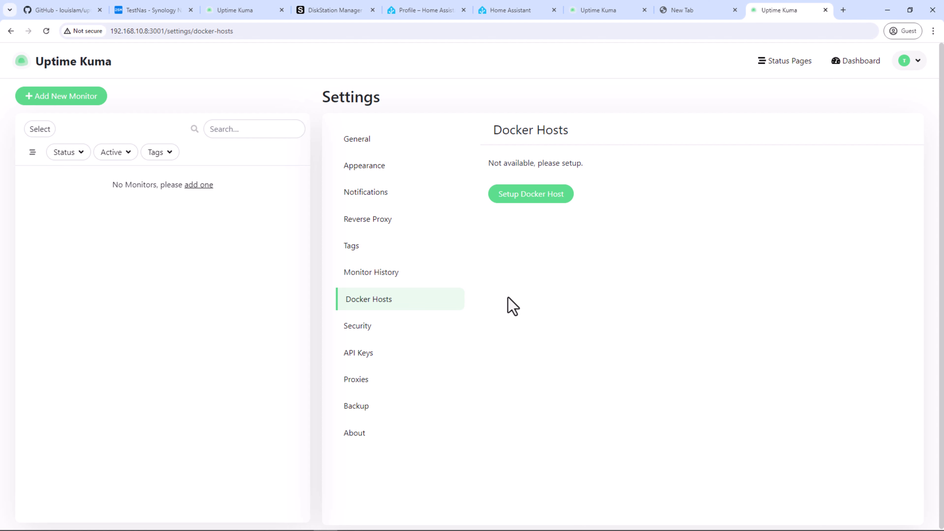
Step: Look through the Security, API Keys and Proxies settings pages
click(388, 324)
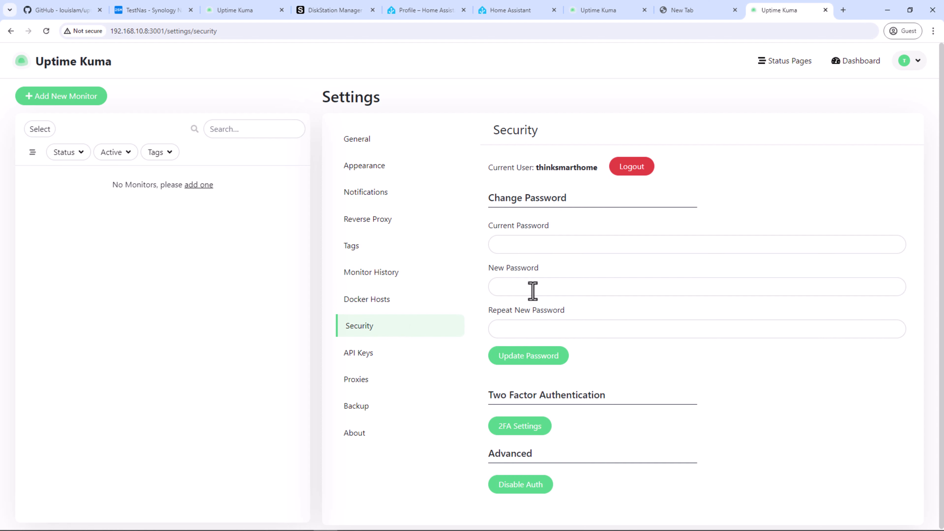
scroll(550, 288, down, 1)
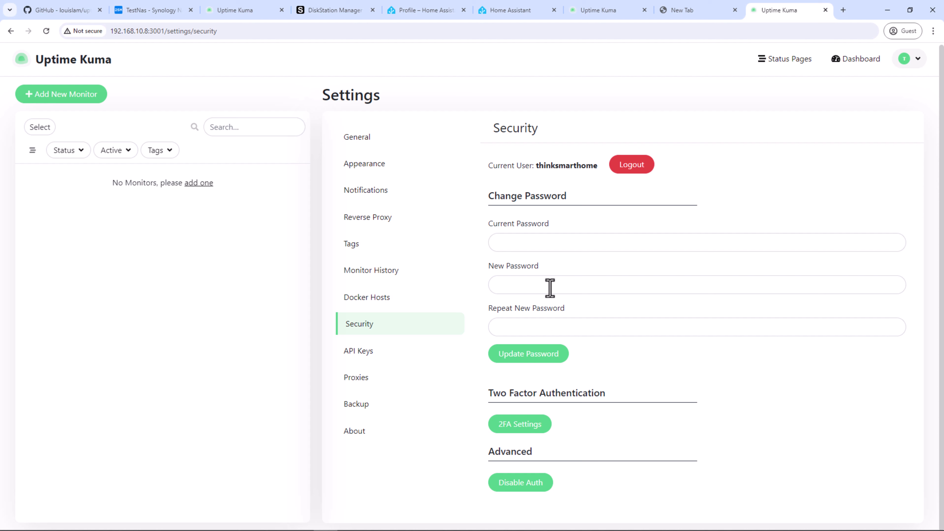
click(371, 351)
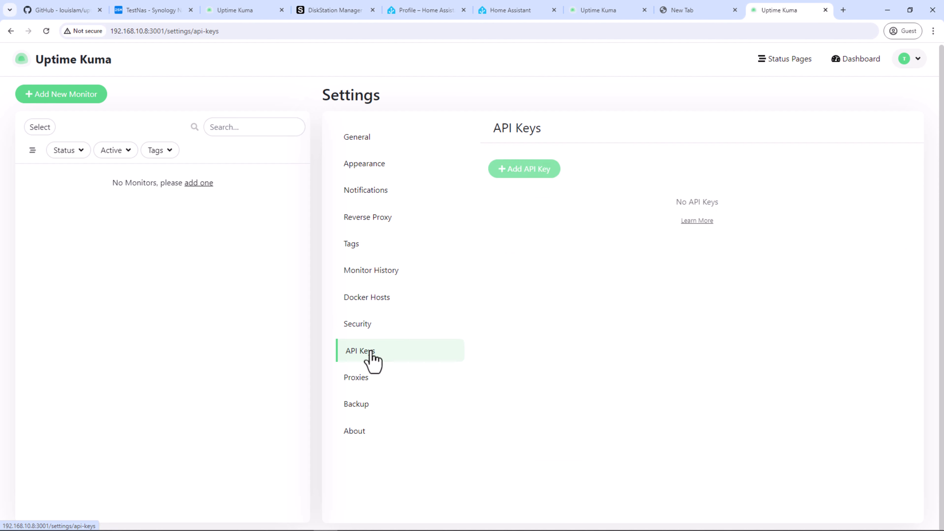
click(369, 383)
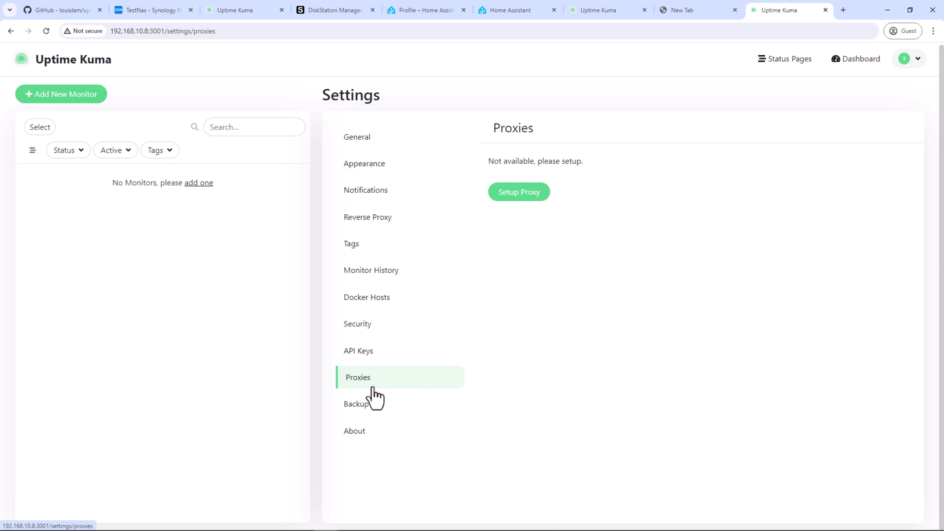
Step: Read the Backup page's deprecation notice about backing up the data folder
click(368, 409)
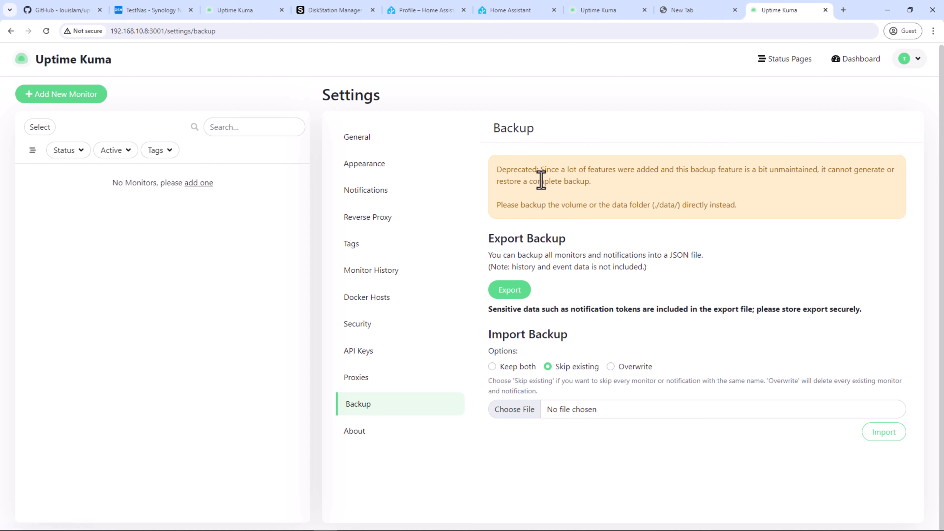
drag(541, 169, 891, 169)
click(539, 204)
drag(497, 205, 740, 209)
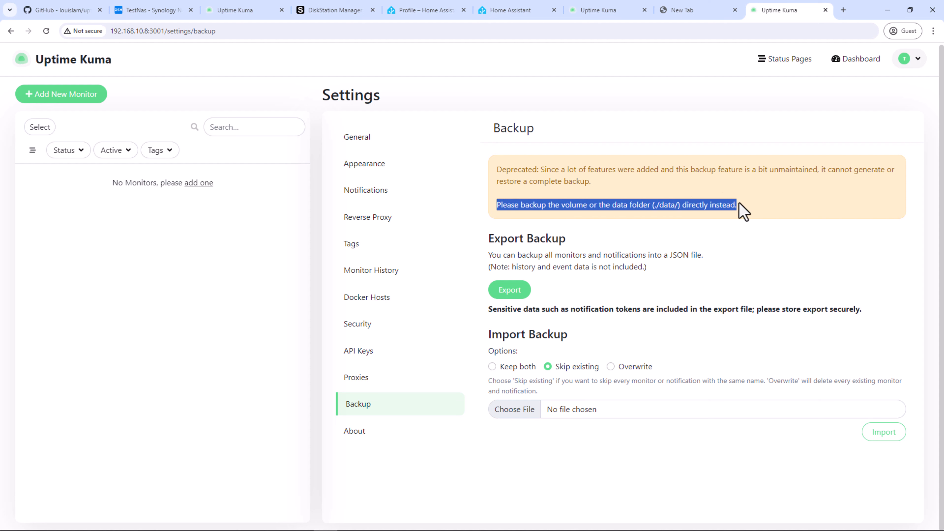
click(698, 235)
Step: Check the installed version 1.23.13 on the About page, then return to the dashboard
click(357, 433)
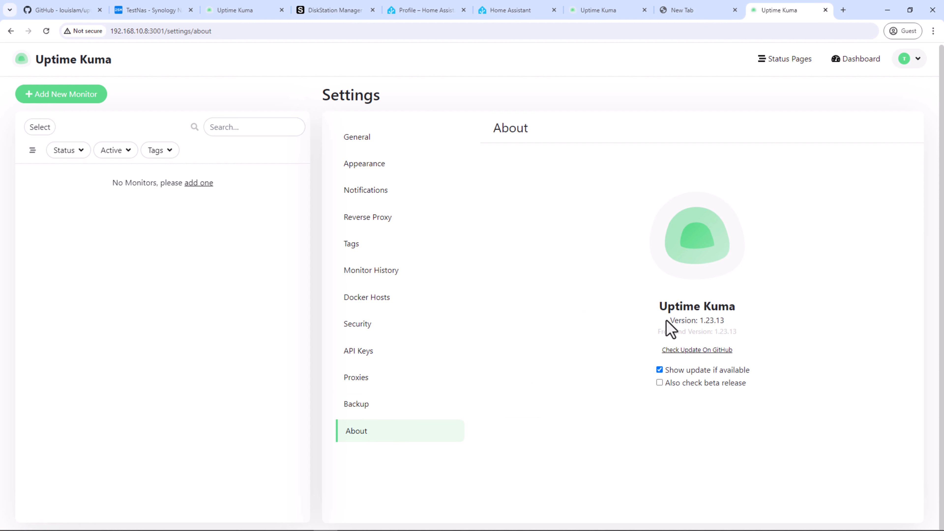
drag(669, 320, 733, 333)
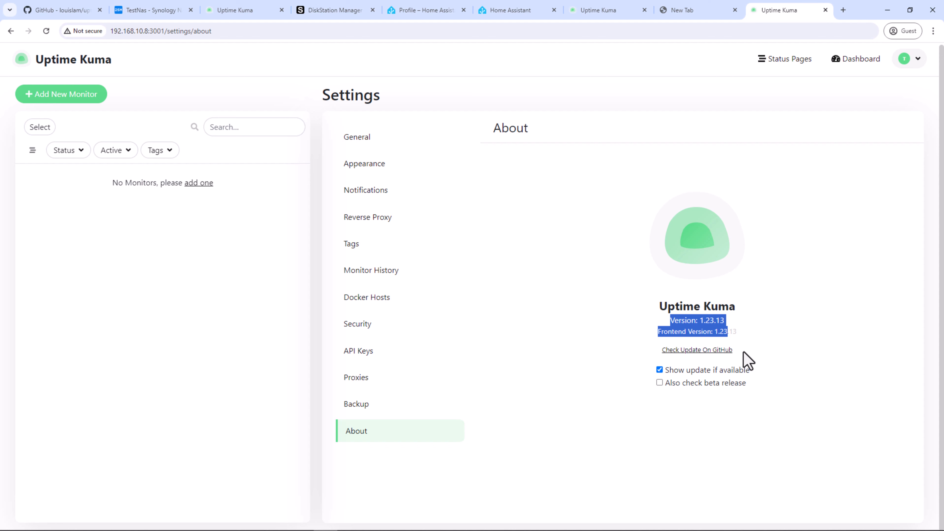
click(736, 351)
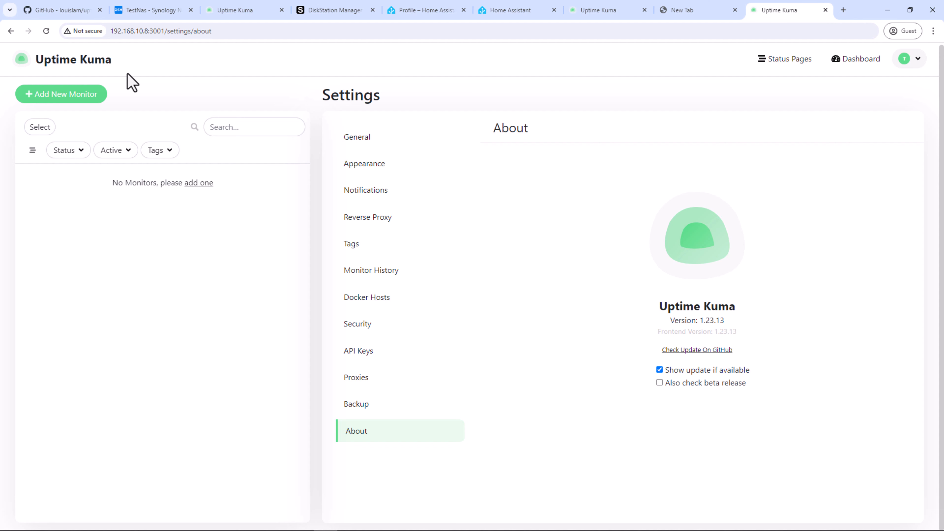
scroll(125, 73, up, 1)
click(105, 69)
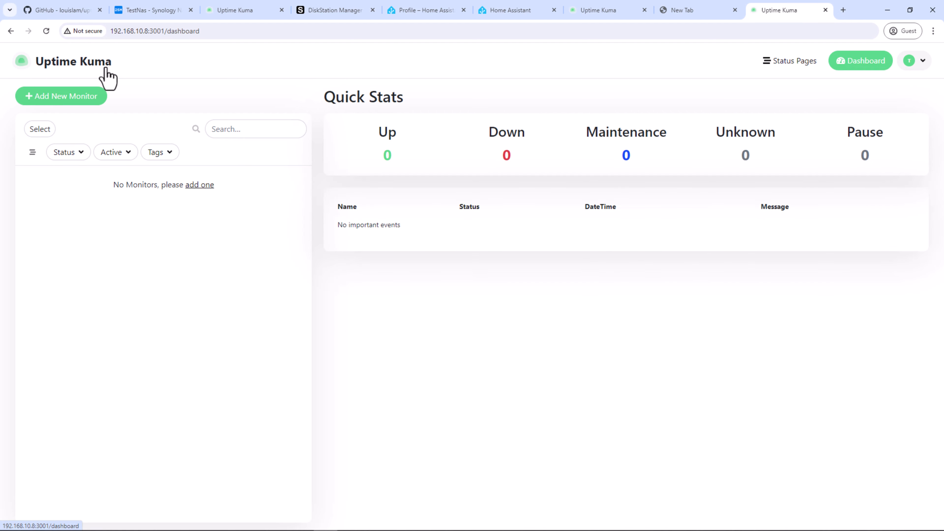
click(89, 101)
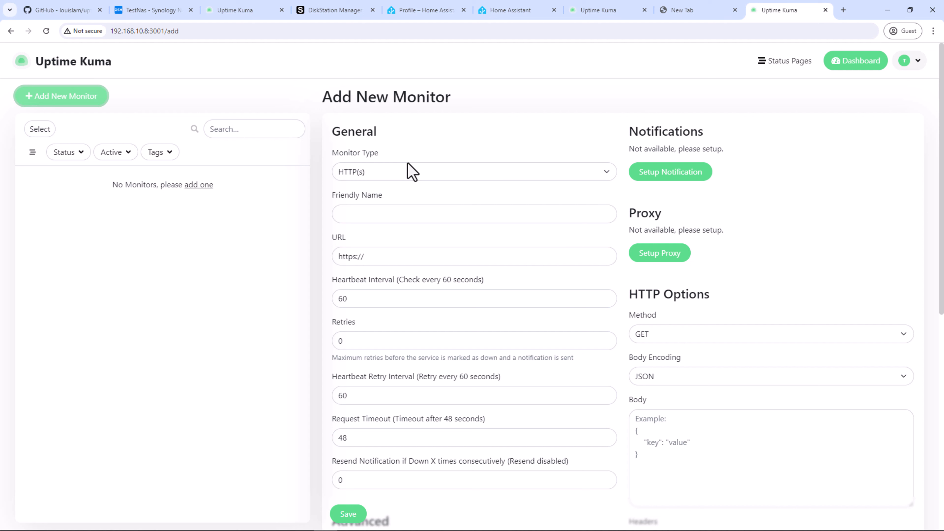
click(413, 177)
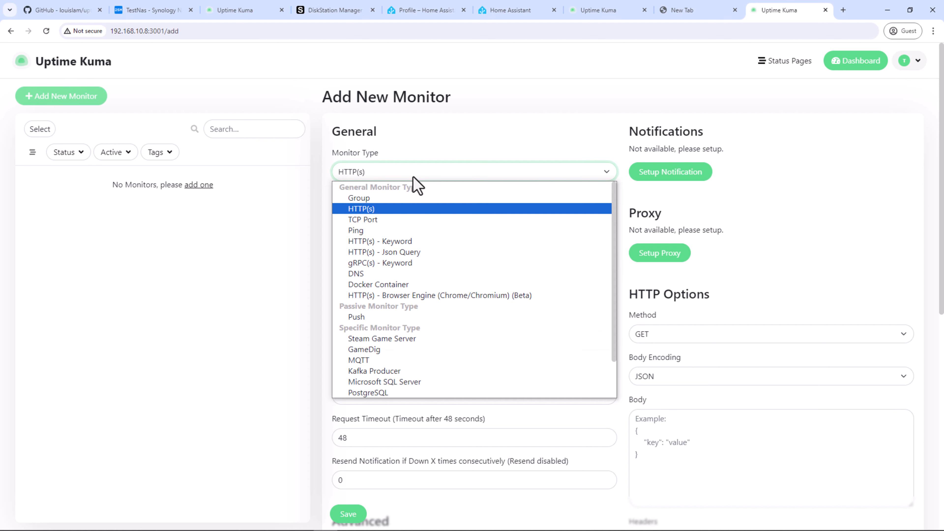
click(391, 209)
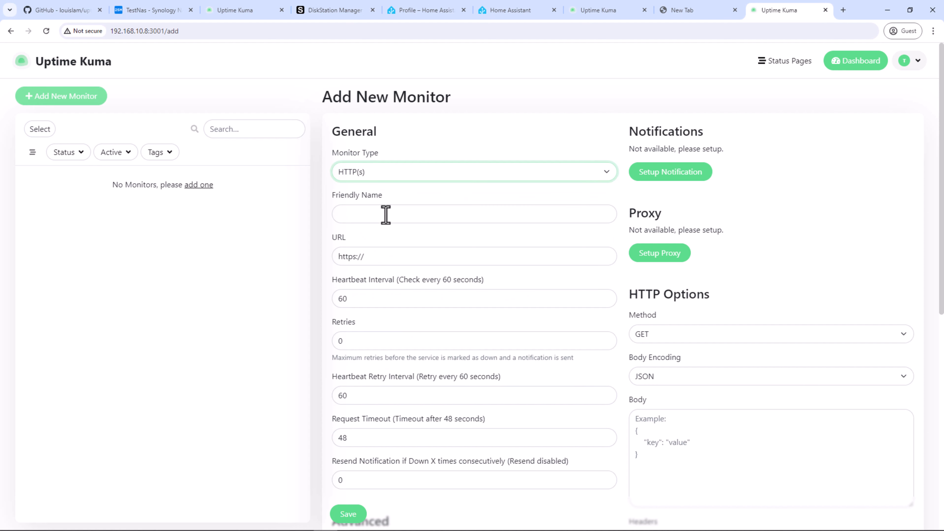
click(386, 215)
text(Google)
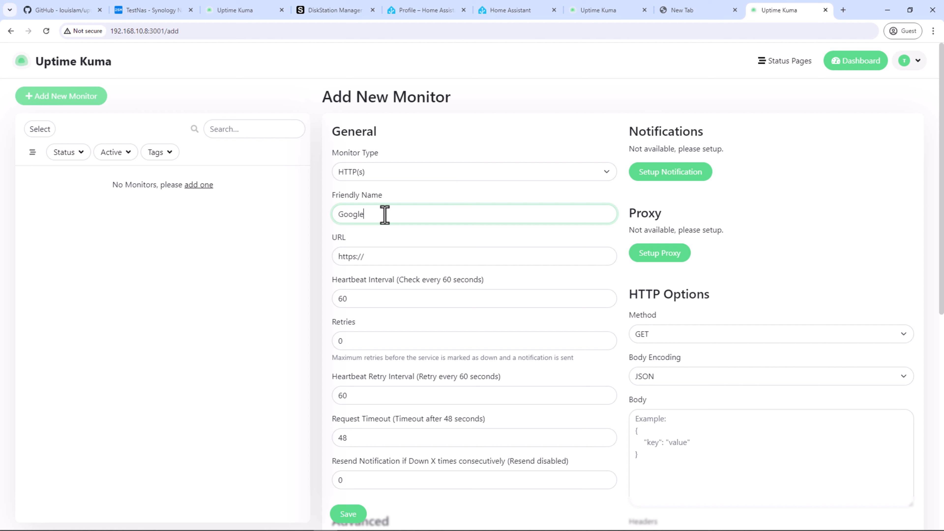
click(389, 257)
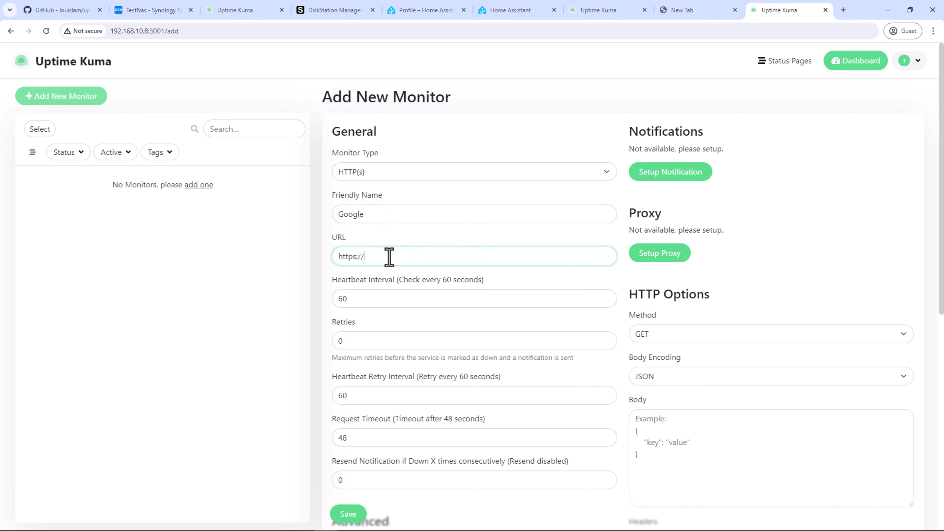
text(google.com)
Step: Set the heartbeat interval to 20 seconds and review the retry and resend settings
double_click(374, 301)
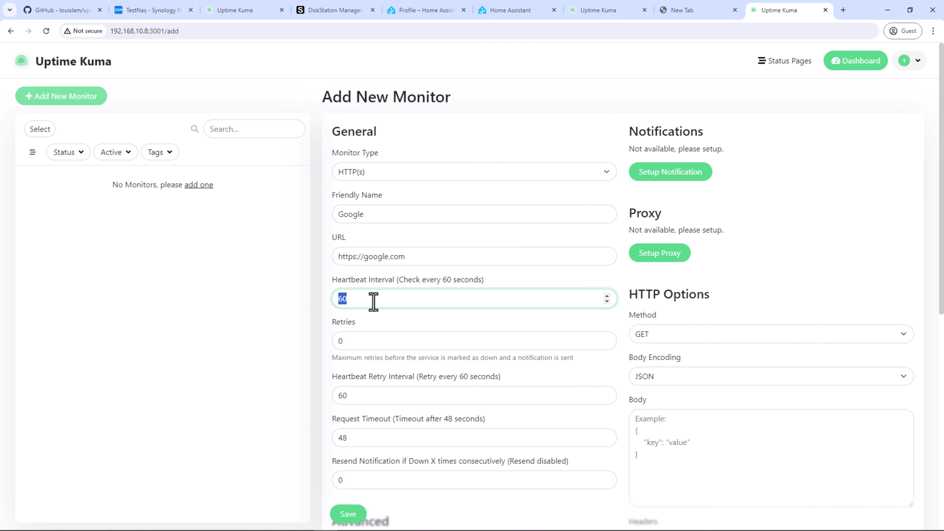
text(20)
click(368, 341)
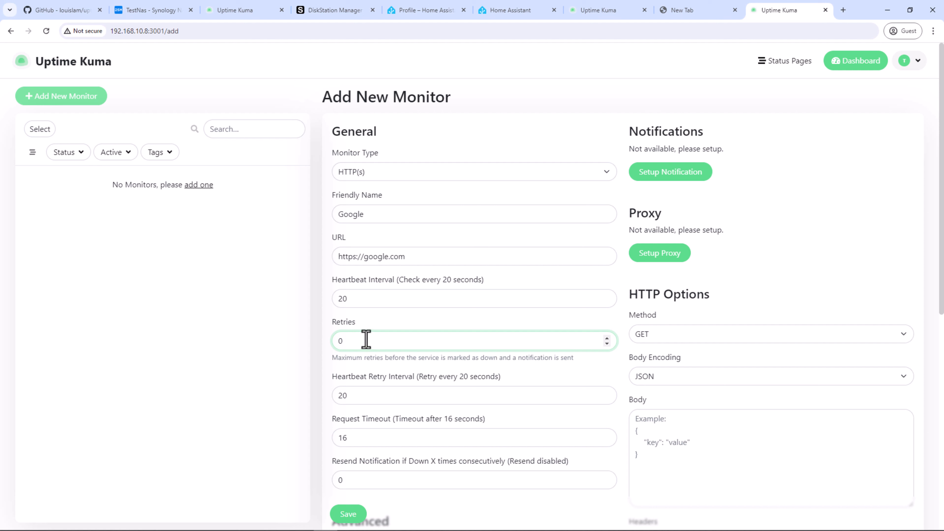
click(371, 395)
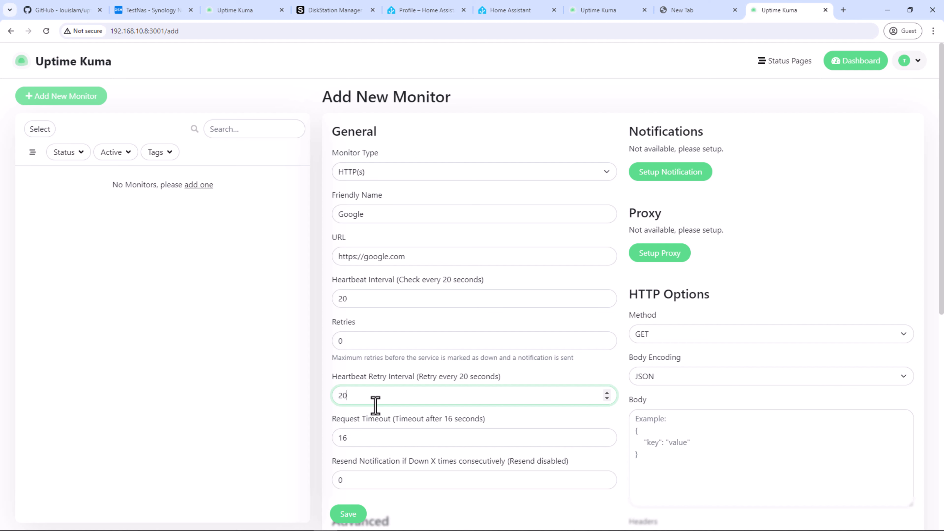
scroll(375, 404, down, 3)
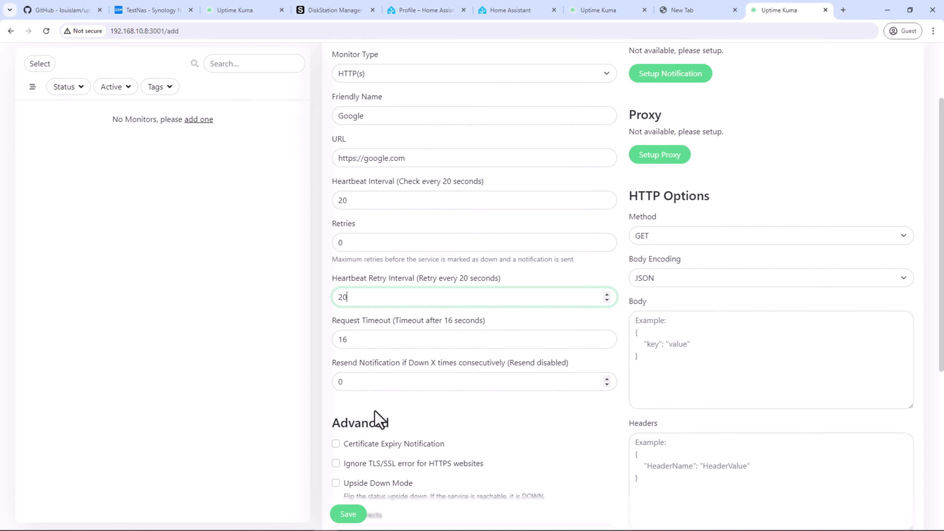
click(375, 388)
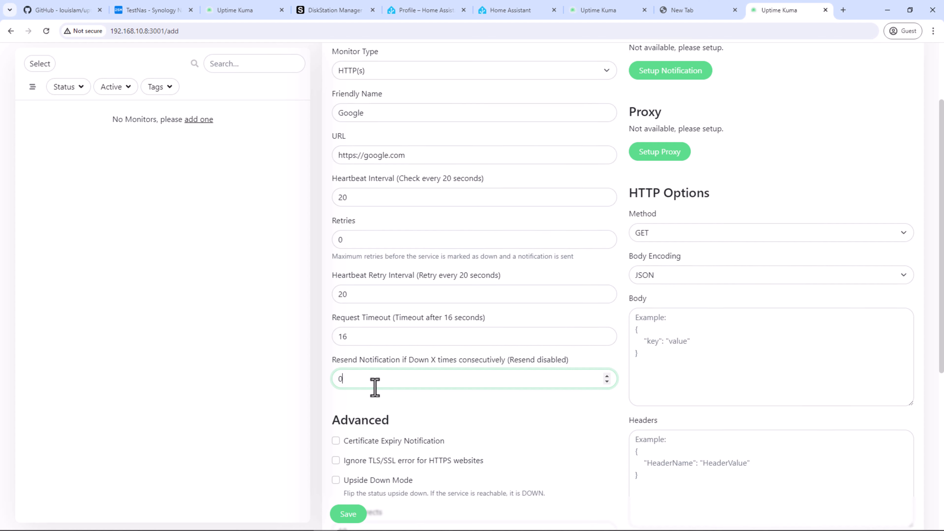
scroll(375, 387, down, 3)
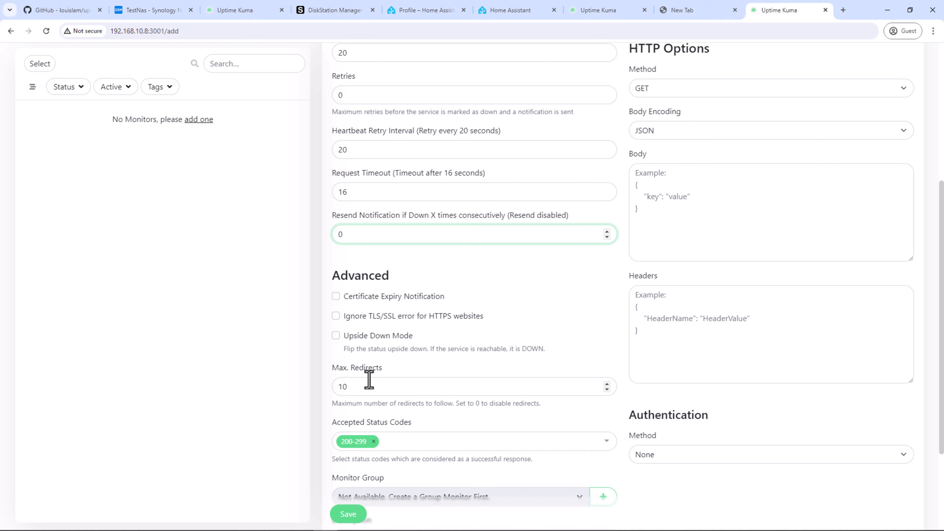
Step: Turn on certificate expiry notification and review the Max. Redirects setting of 10
click(337, 298)
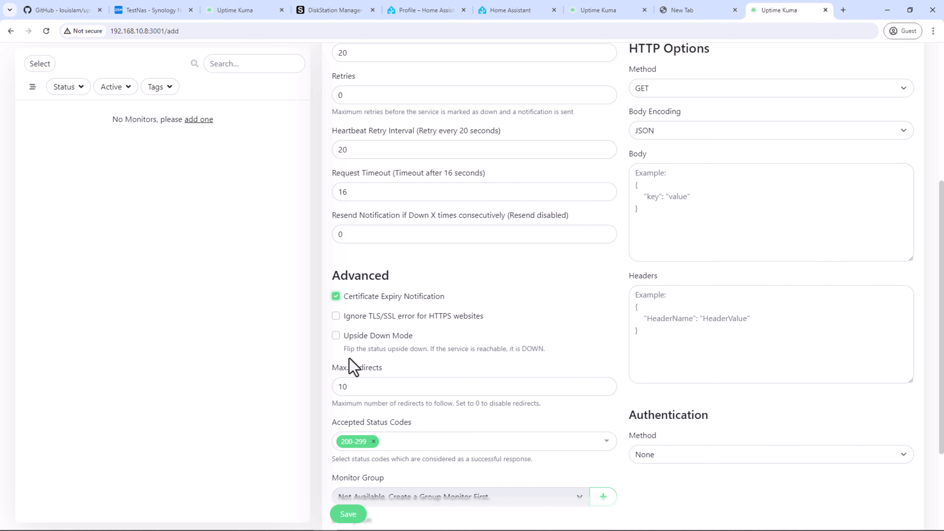
click(358, 386)
click(334, 406)
drag(344, 405, 544, 412)
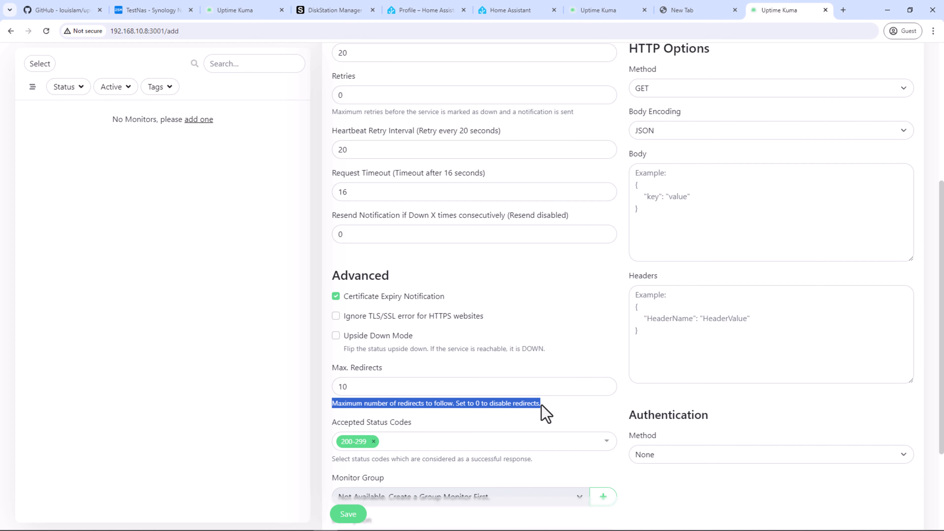
click(461, 427)
Step: Check the accepted status codes list, leaving it at 200-299
scroll(460, 428, down, 2)
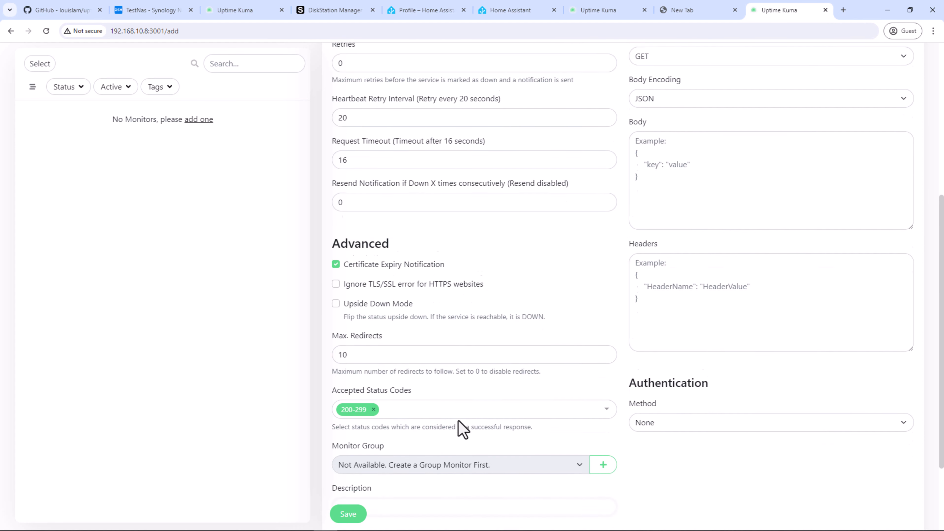
scroll(459, 398, down, 1)
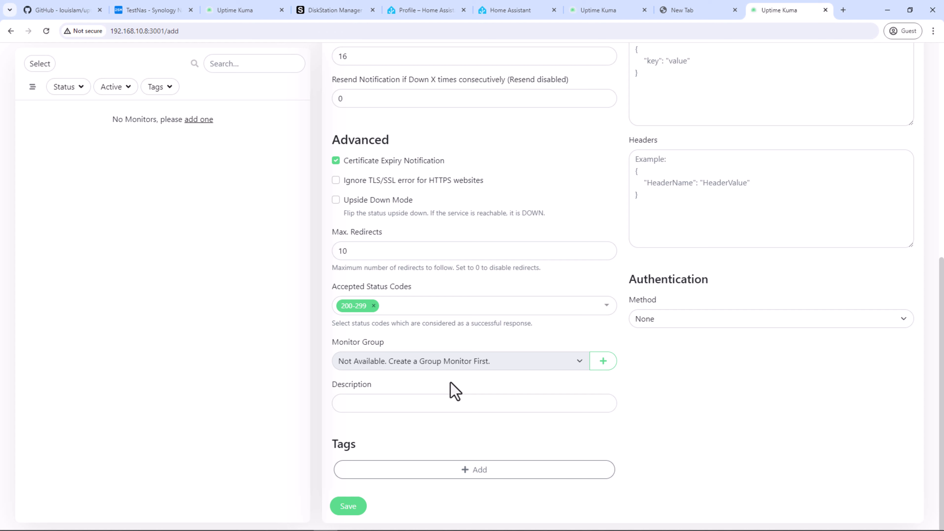
click(605, 308)
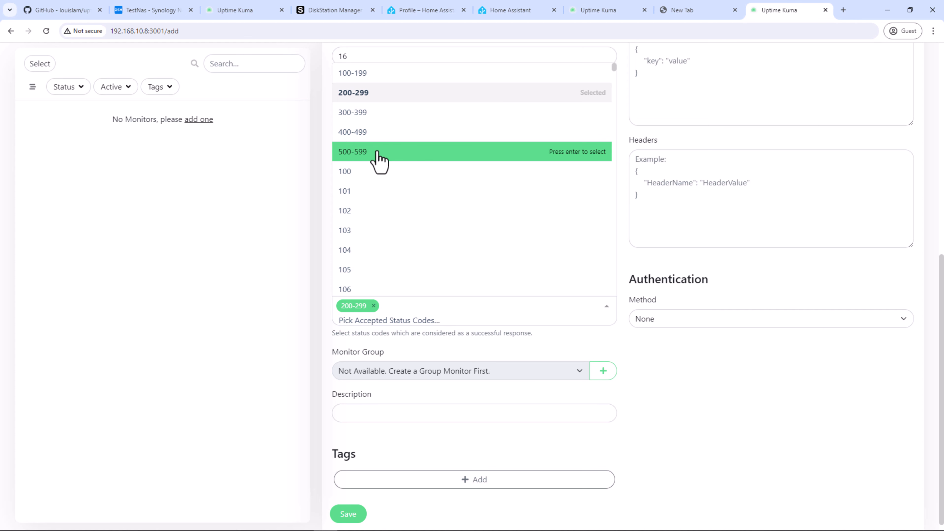
click(240, 220)
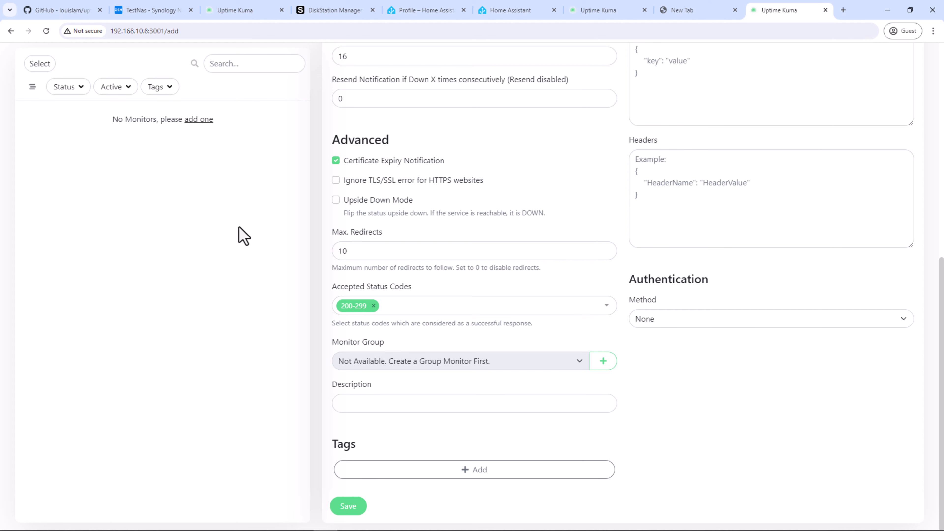
Step: Create a new monitor group named Web for the monitor
click(596, 367)
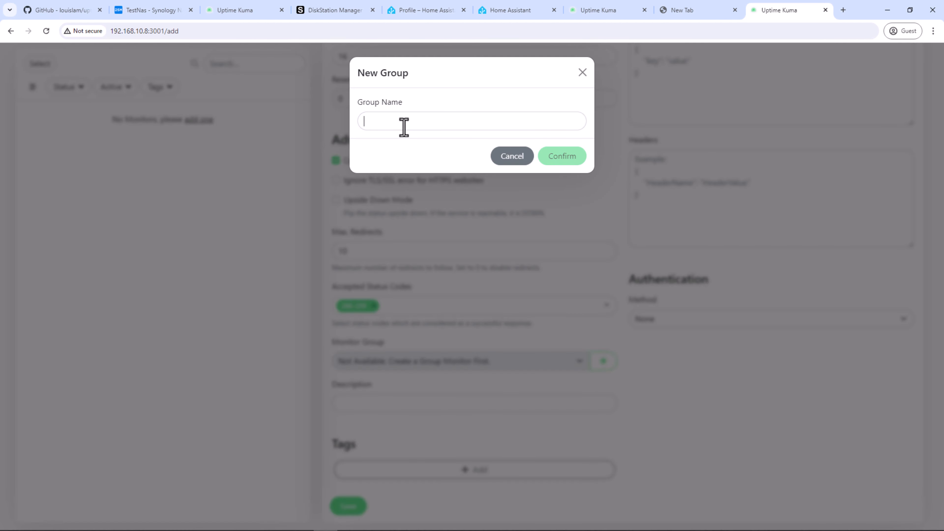
text(We)
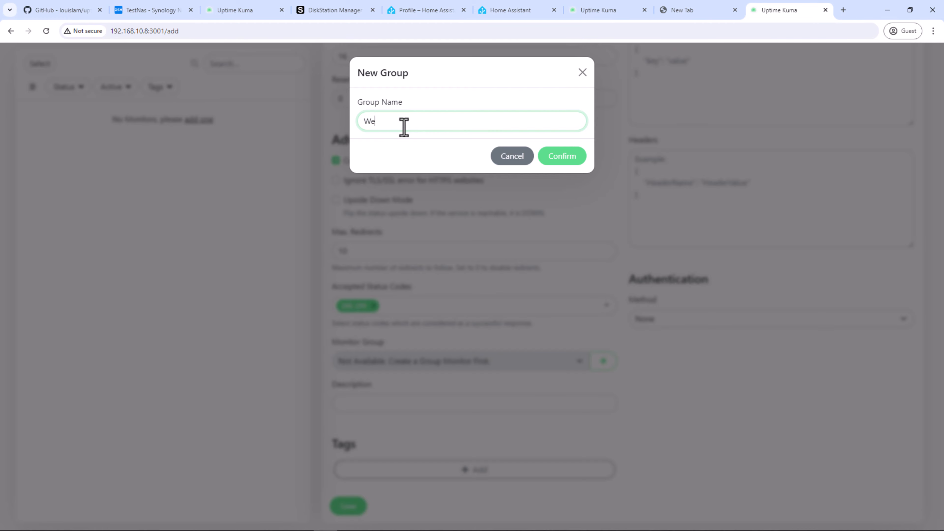
text(b)
click(568, 160)
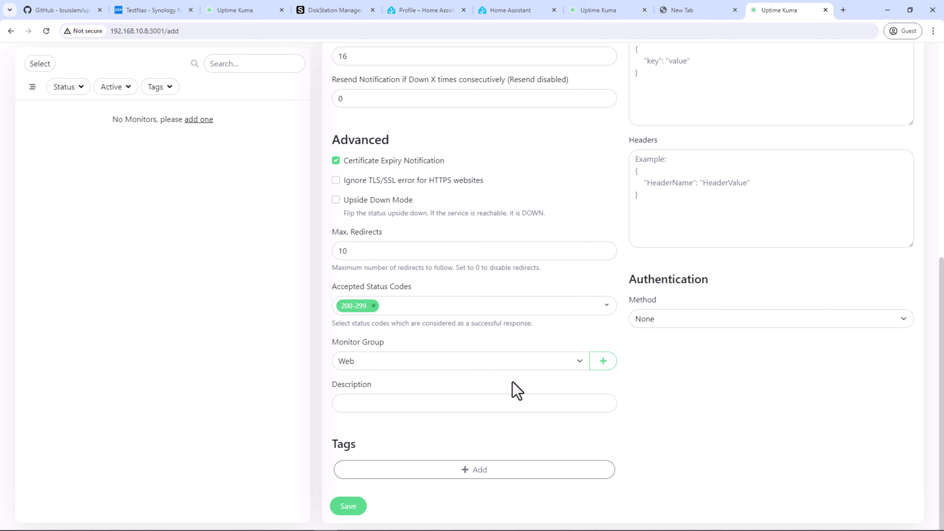
click(455, 407)
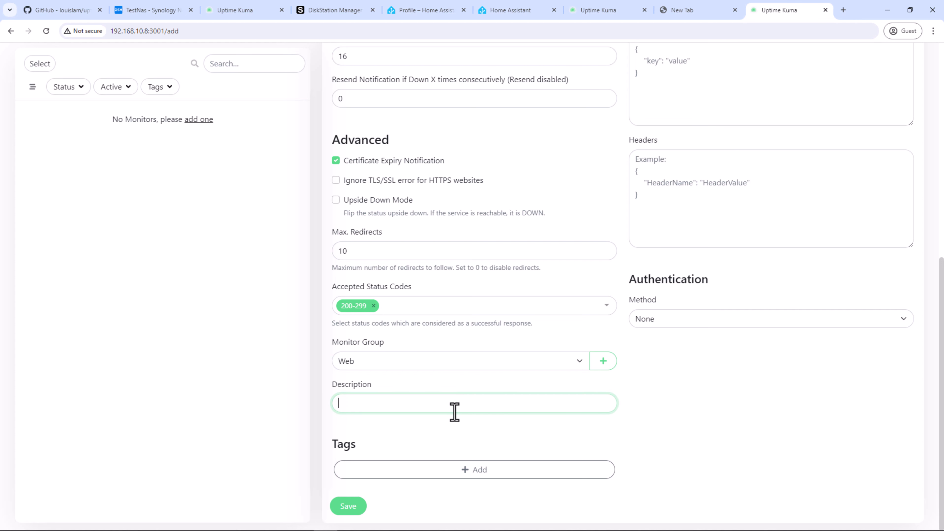
Step: Attach a new red tag named site to the monitor
click(491, 482)
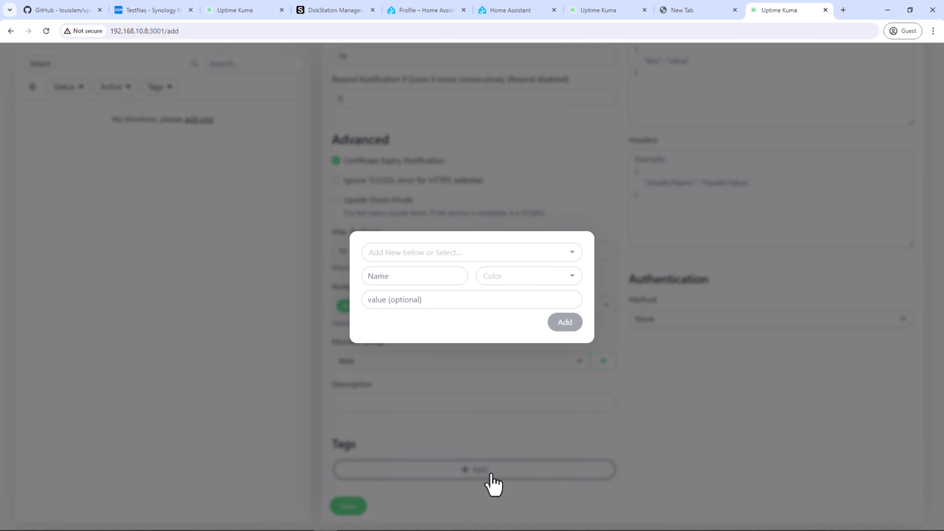
click(397, 278)
text(site)
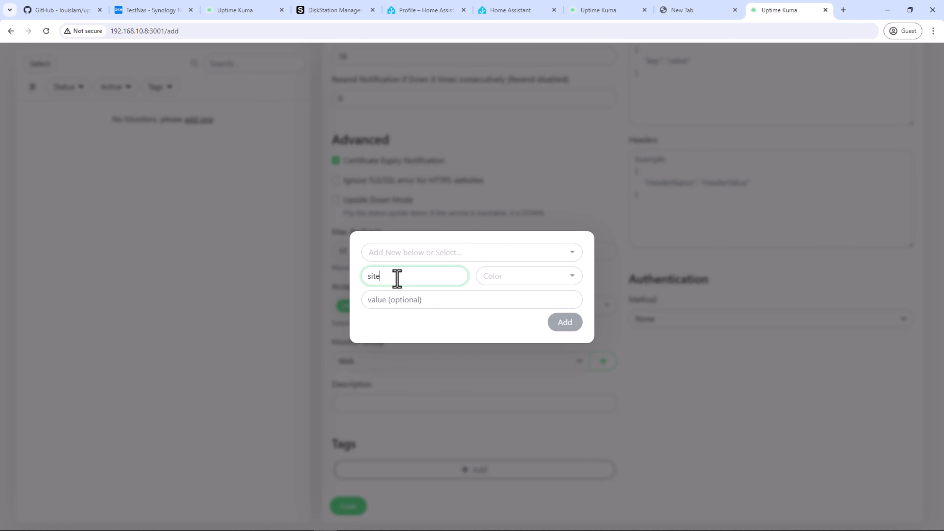
click(514, 283)
click(502, 321)
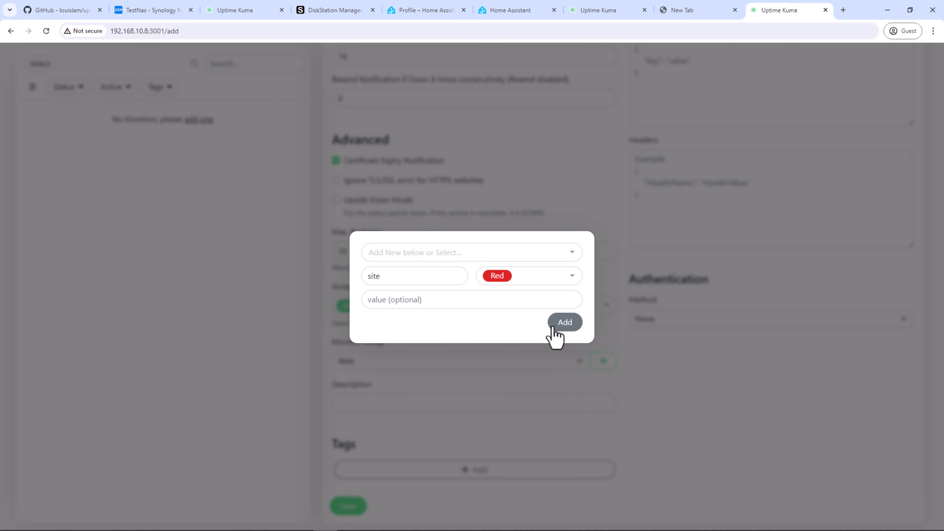
click(562, 325)
scroll(390, 474, down, 1)
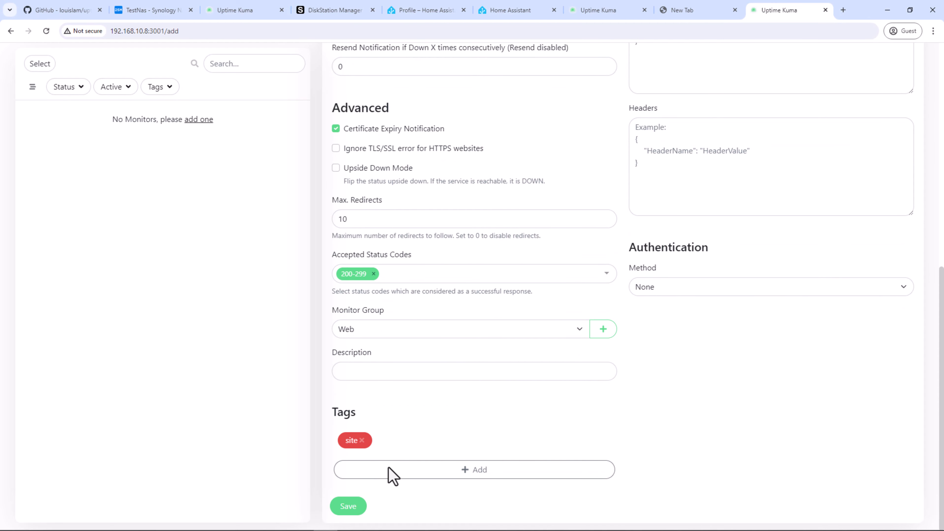
Step: Save the Google monitor and watch it report Up at 100% uptime
click(356, 506)
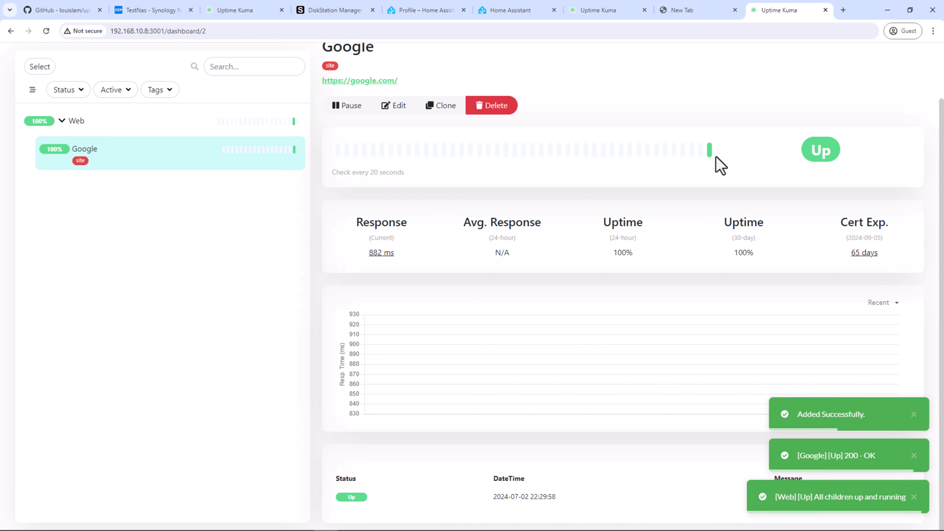
mouse_move(710, 155)
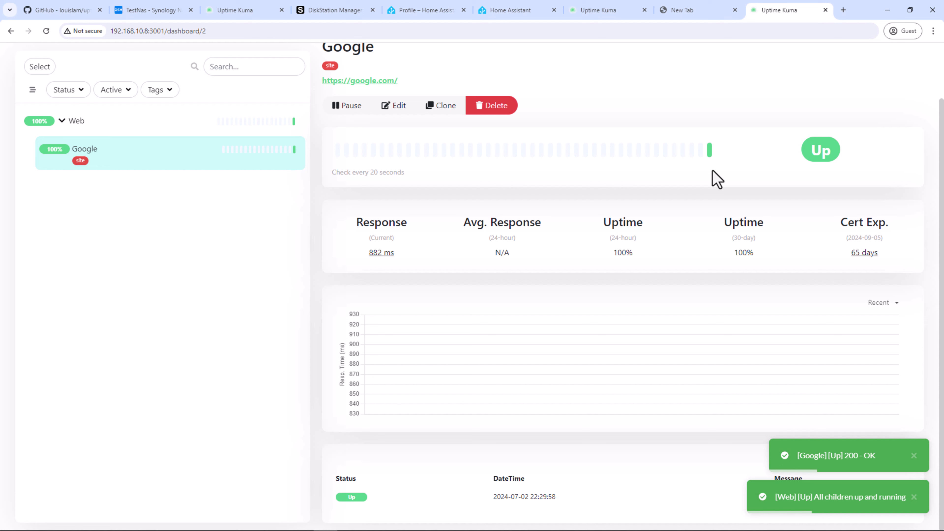
double_click(821, 150)
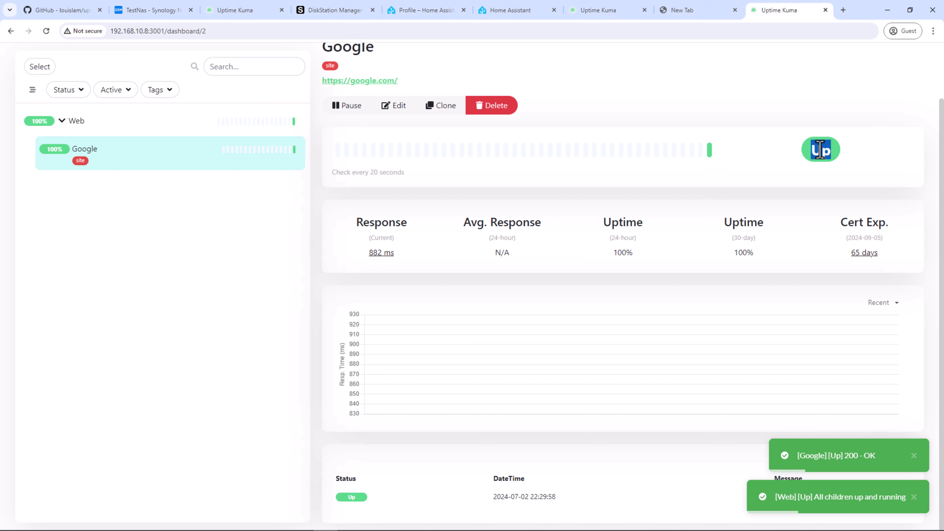
click(761, 166)
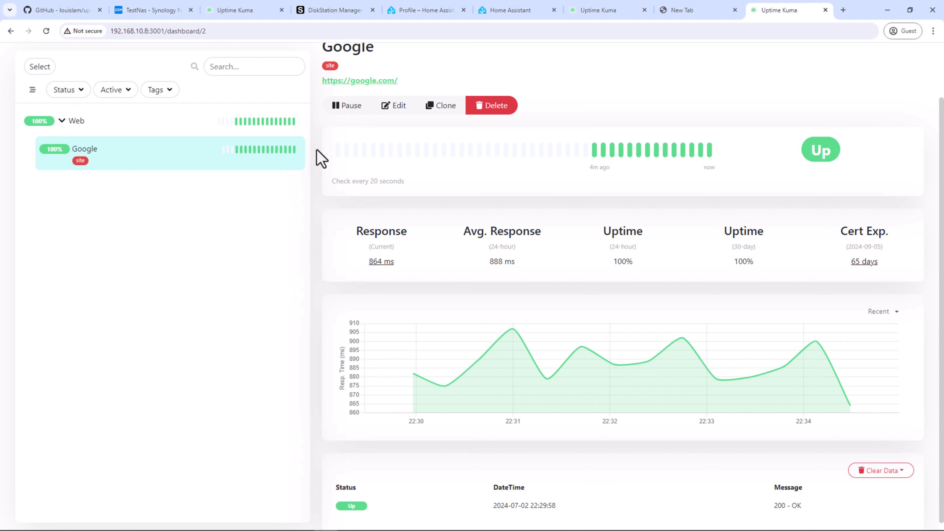
scroll(111, 168, up, 2)
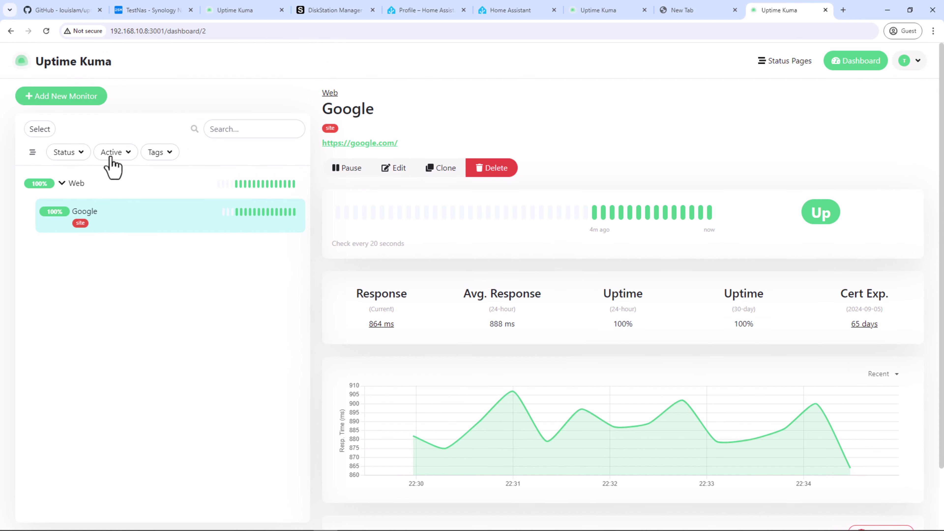
Step: Start a Docker Container monitor with friendly name and container name homebridge
click(89, 97)
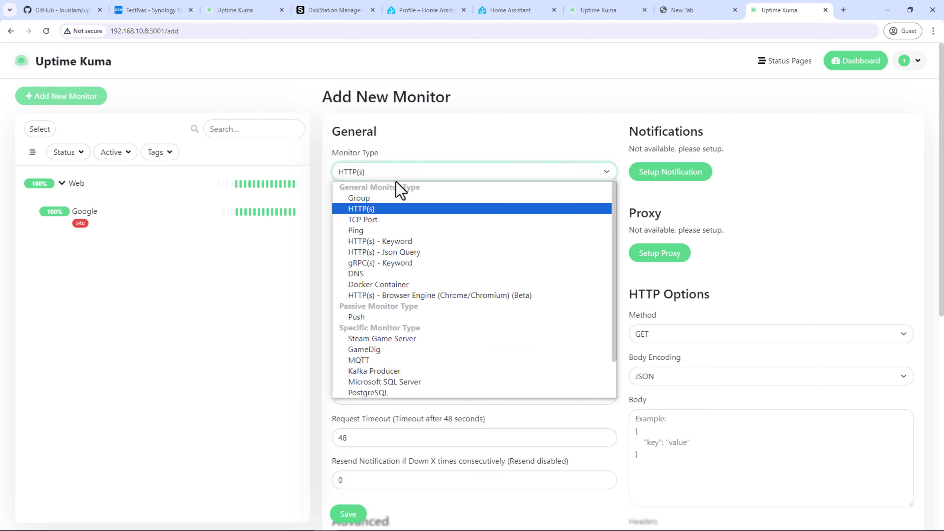
click(393, 282)
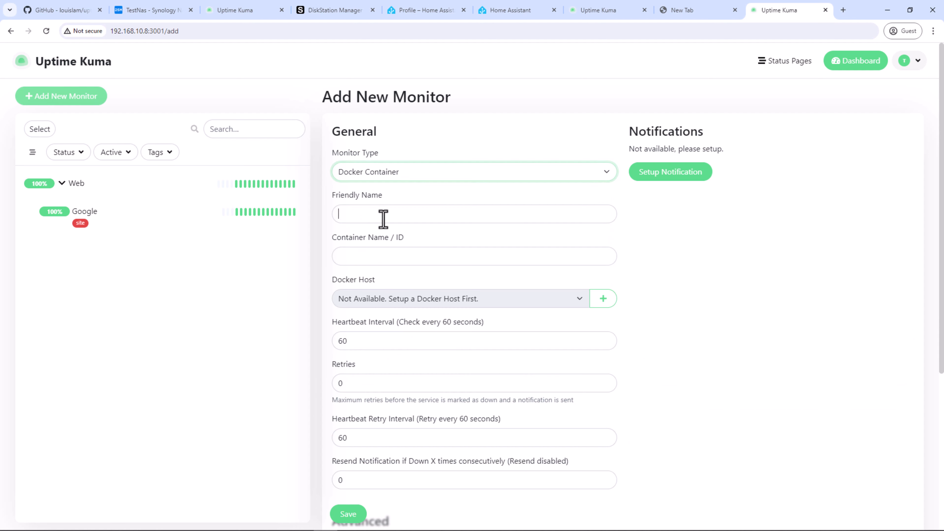
click(382, 216)
text(homebridge)
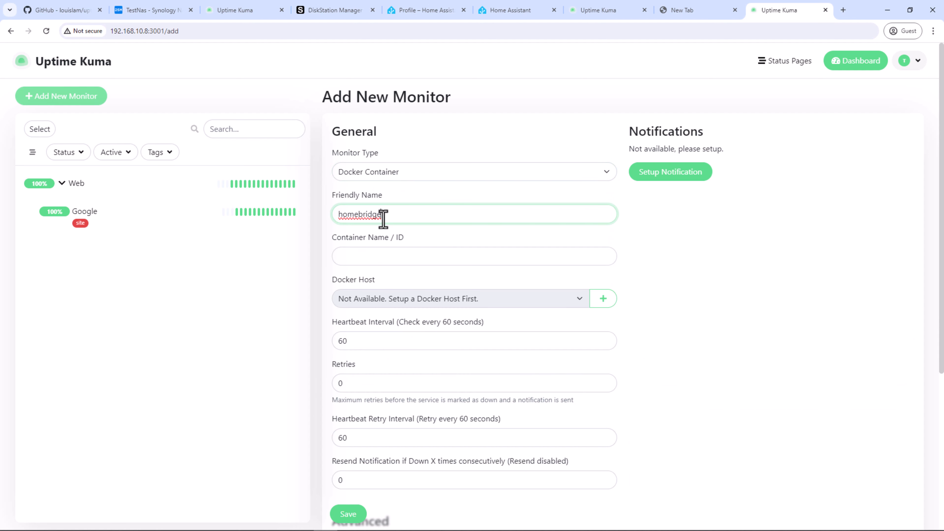
click(395, 261)
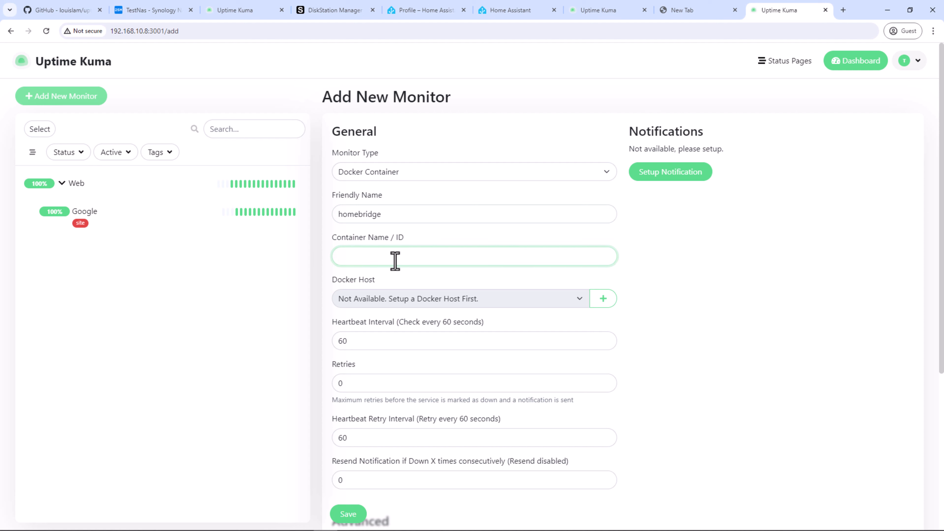
text(homebridge)
click(165, 11)
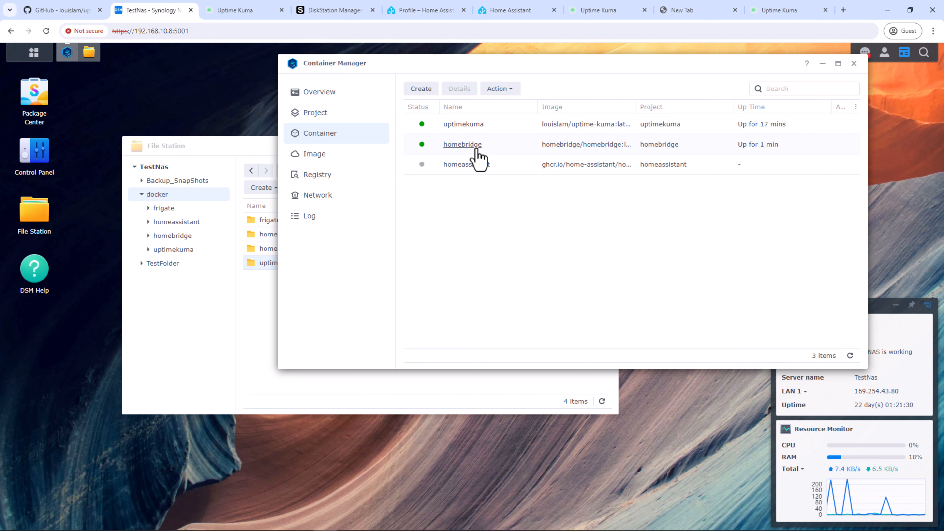
Step: Return to the Uptime Kuma add-monitor form after confirming homebridge runs in Container Manager
click(771, 12)
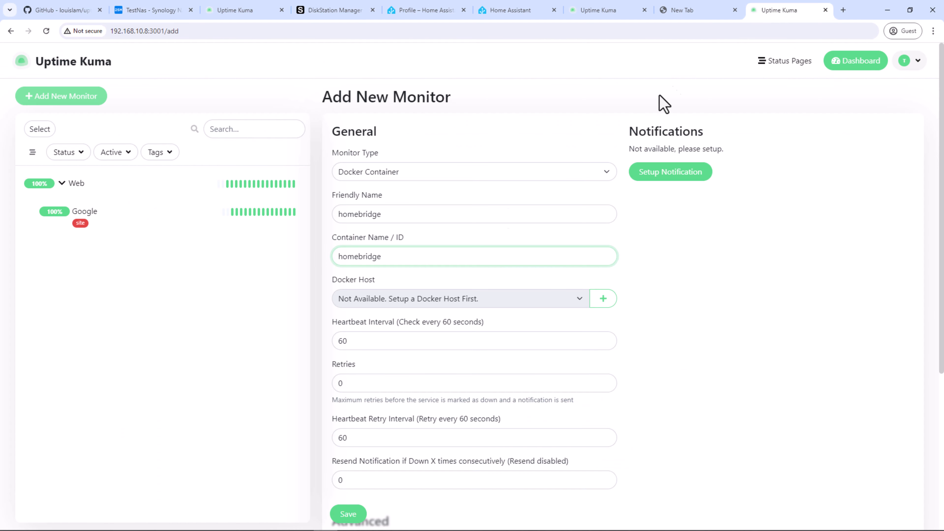
Step: Add Docker host testhost using socket /var/run/docker.sock, test the connection, and save it
click(603, 299)
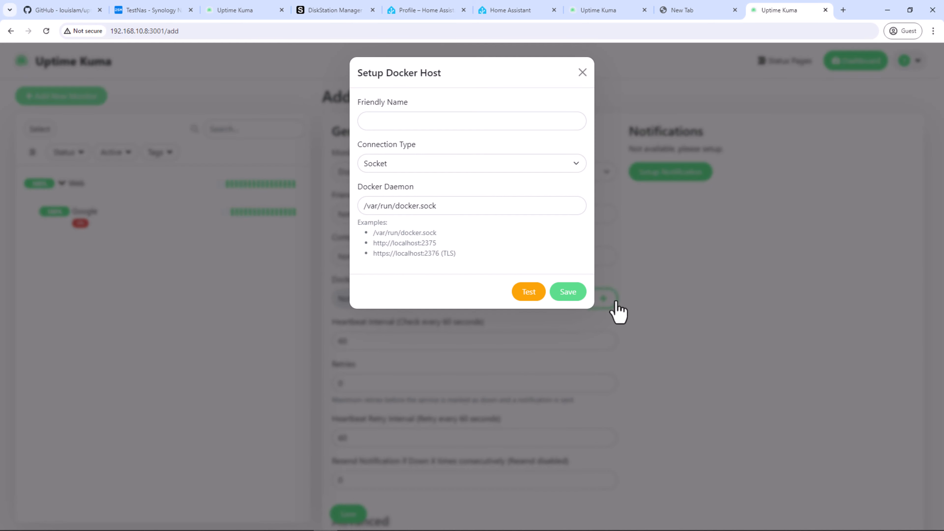
click(422, 122)
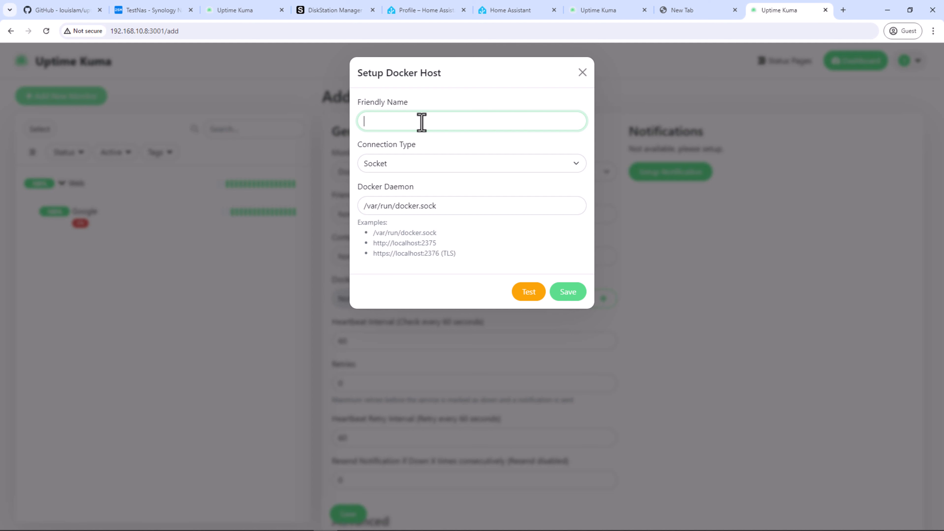
text(testhost)
click(422, 168)
click(424, 177)
drag(443, 207, 363, 206)
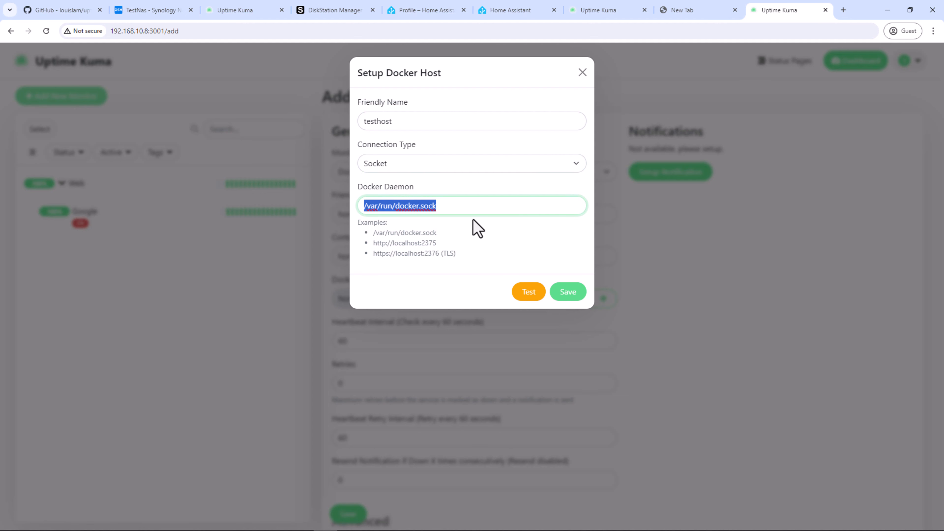
click(467, 208)
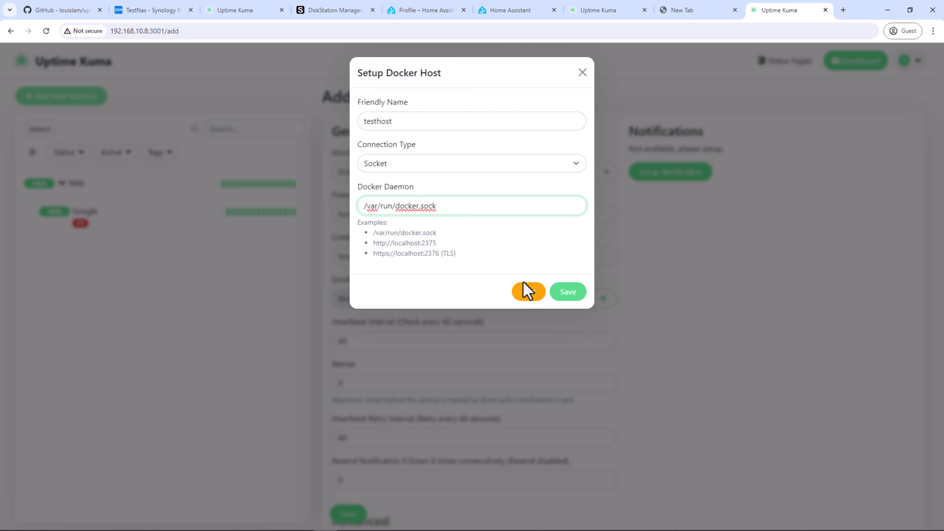
click(528, 291)
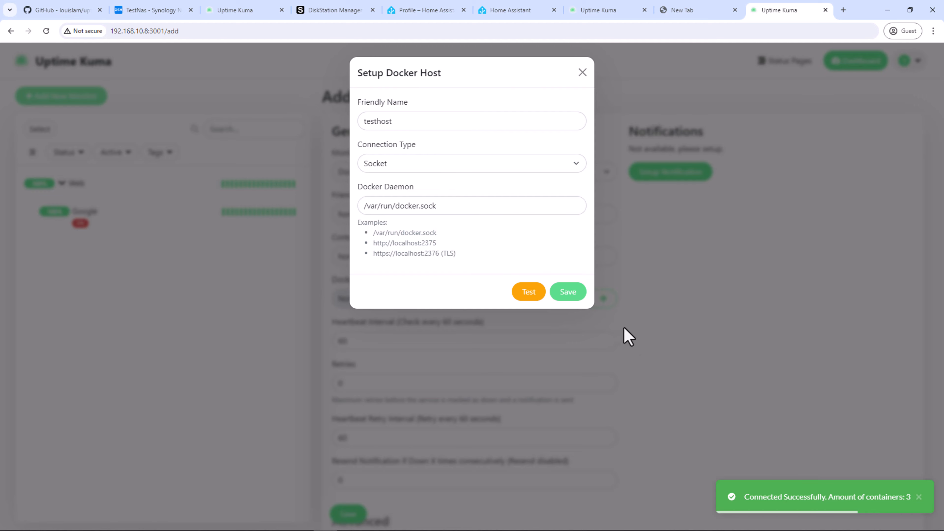
click(569, 292)
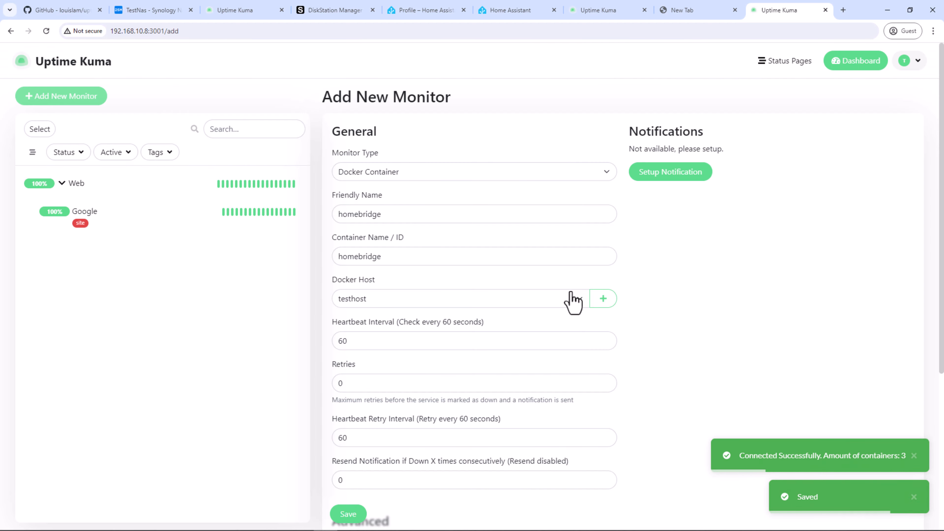
Step: Set the homebridge monitor's heartbeat interval to 20 and retries to 3
click(419, 339)
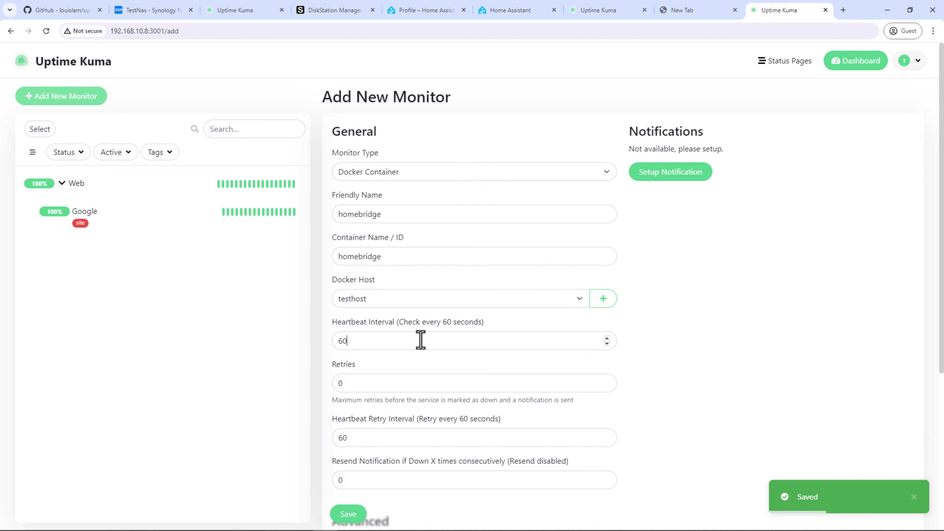
double_click(420, 340)
text(20)
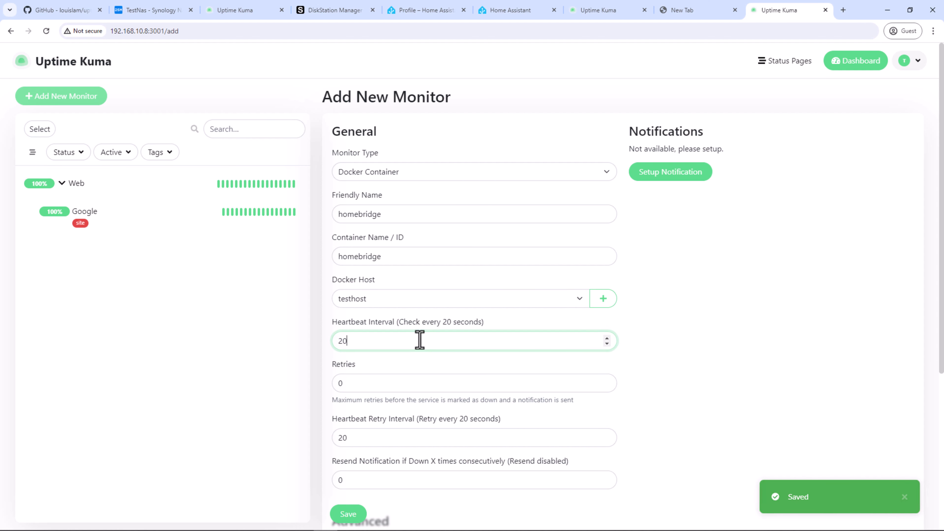
scroll(419, 340, down, 1)
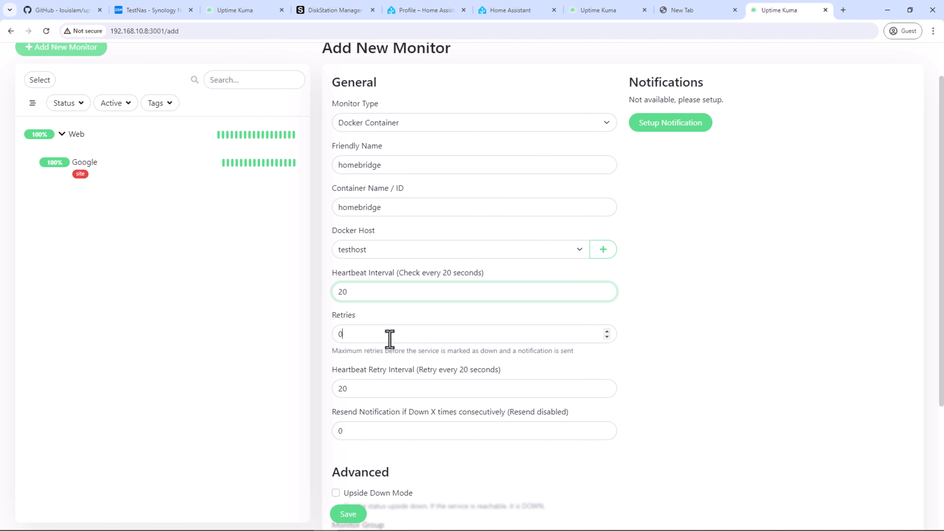
click(396, 334)
double_click(397, 334)
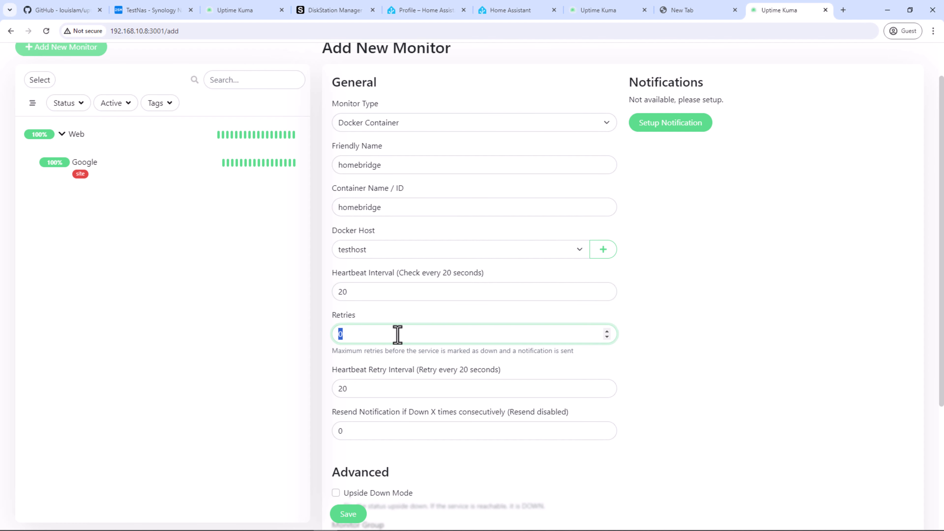
text(3)
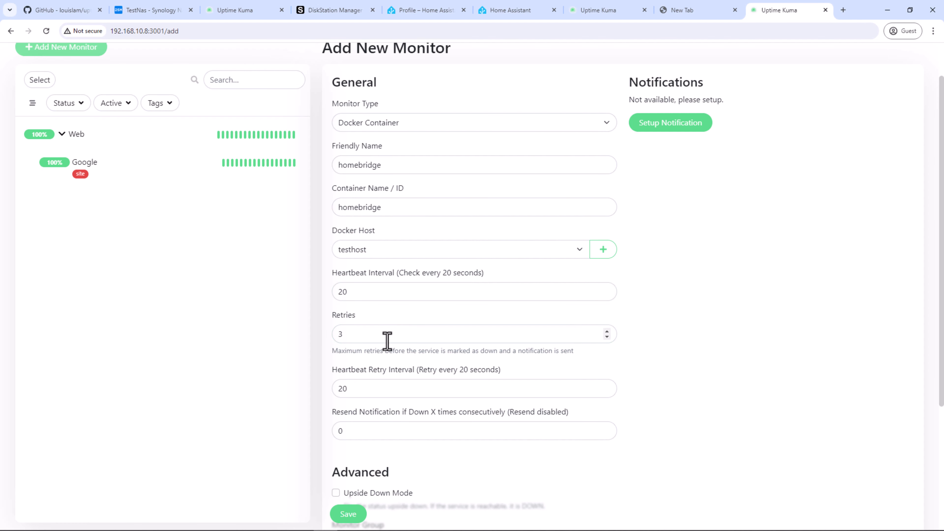
click(387, 340)
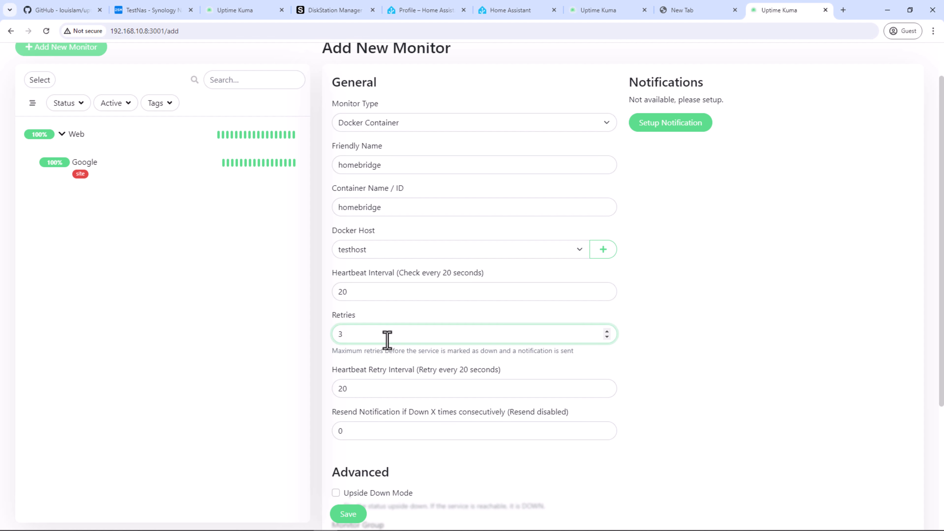
scroll(387, 340, down, 1)
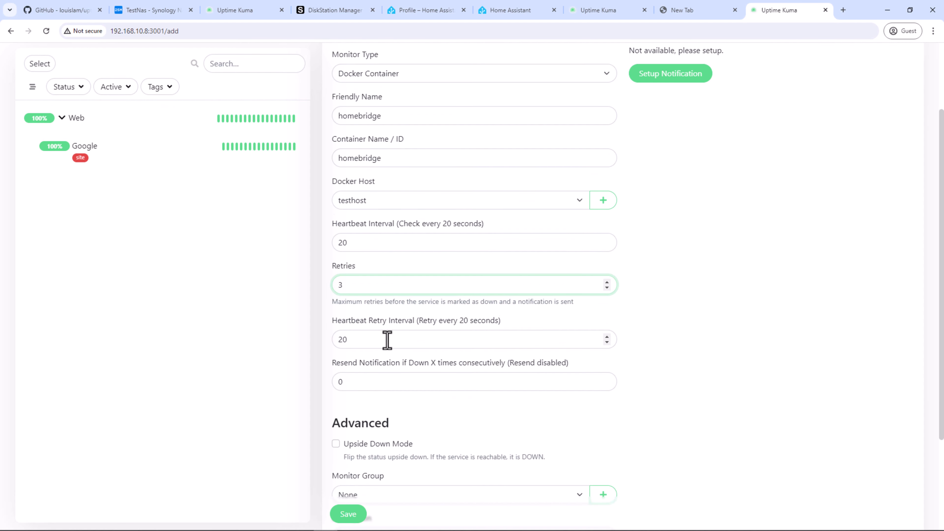
Step: Set resend notification to every 5 times and put the monitor in the Web group
click(383, 342)
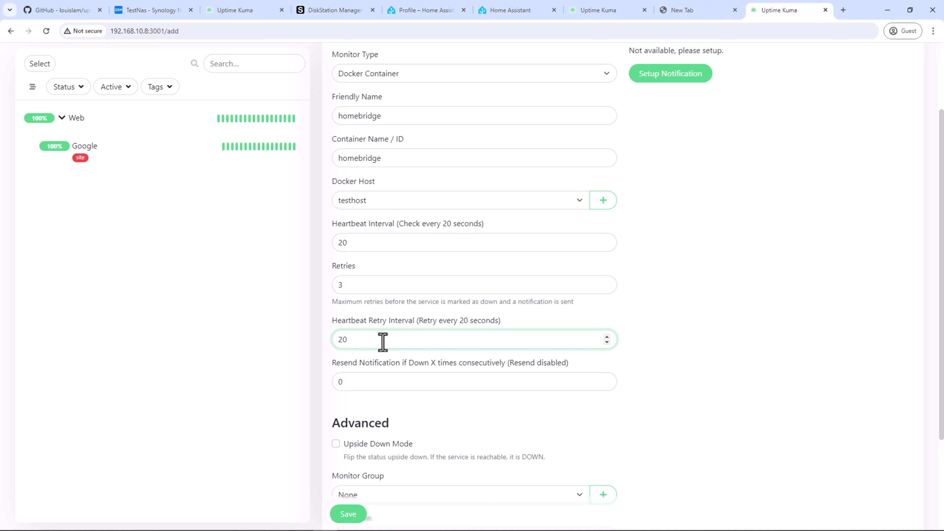
click(382, 383)
double_click(383, 385)
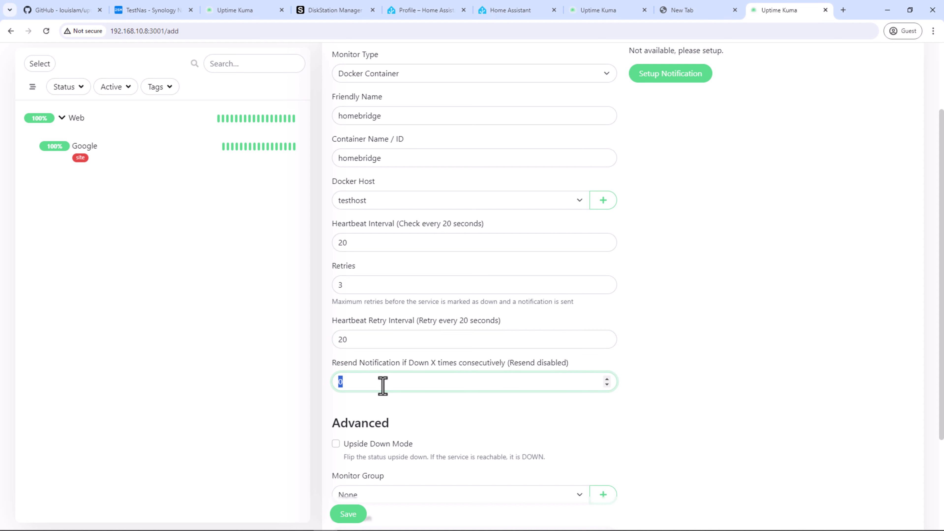
text(5)
click(442, 424)
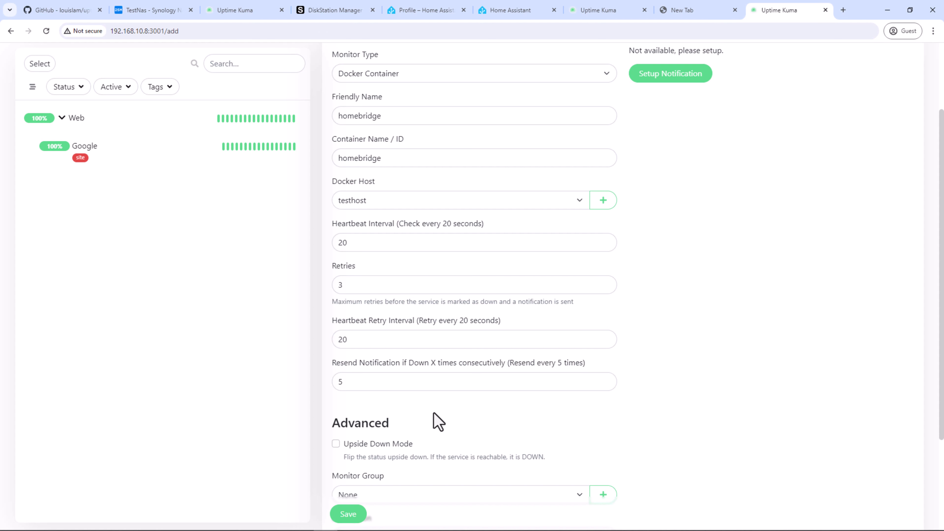
scroll(438, 422, down, 3)
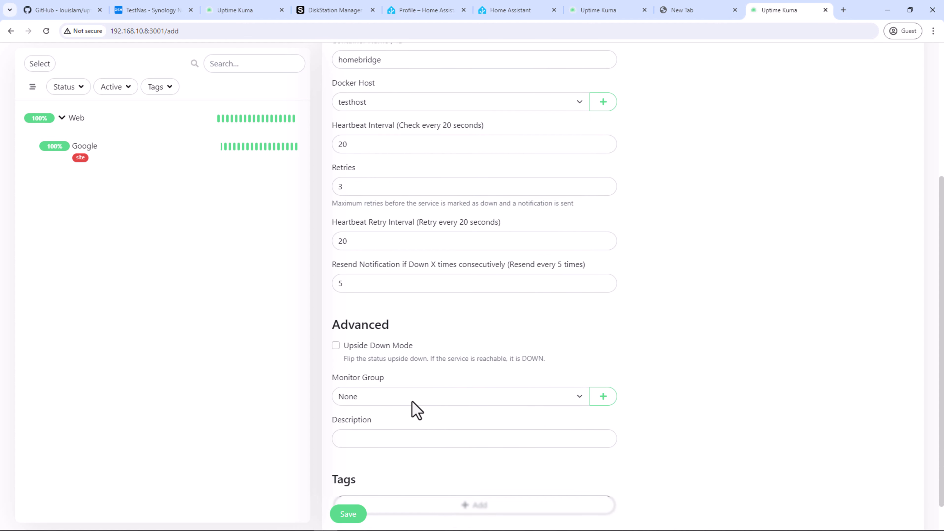
click(422, 397)
click(404, 422)
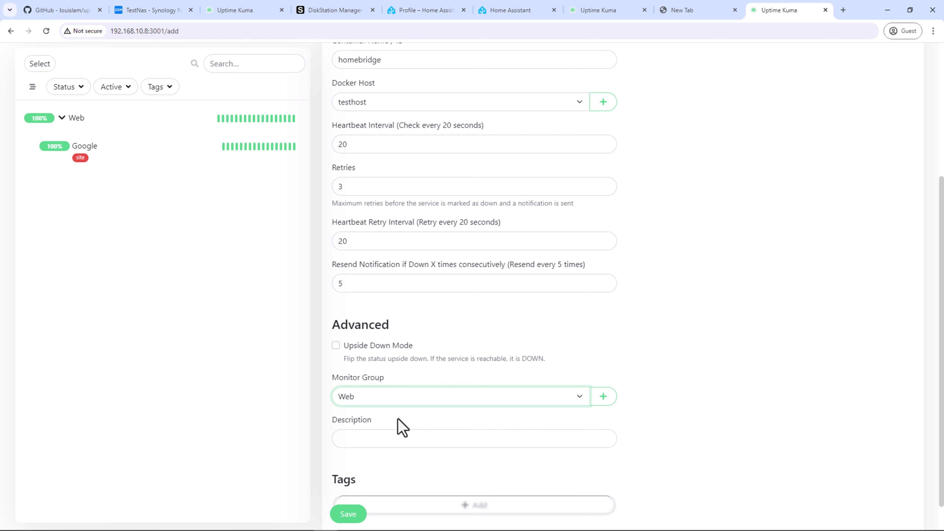
scroll(398, 419, down, 1)
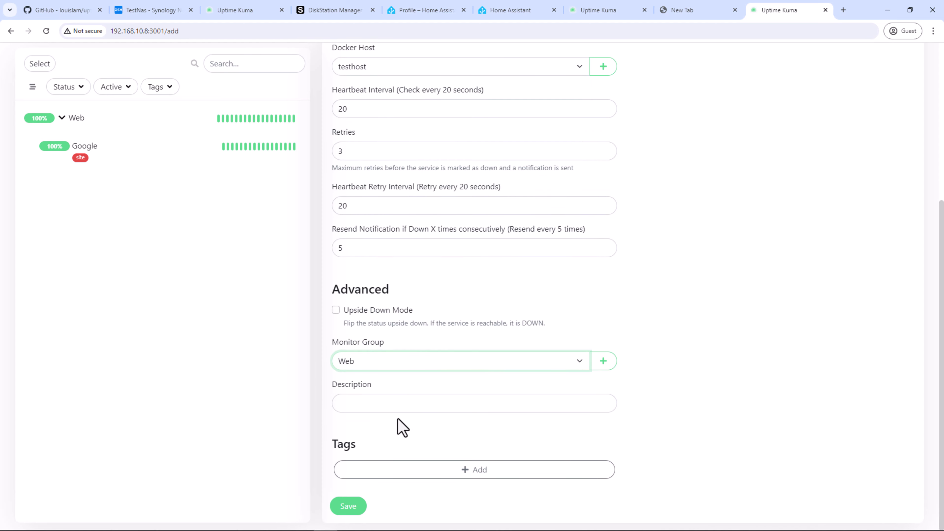
Step: Add an orange 'docker' tag to the homebridge monitor and save it
click(453, 474)
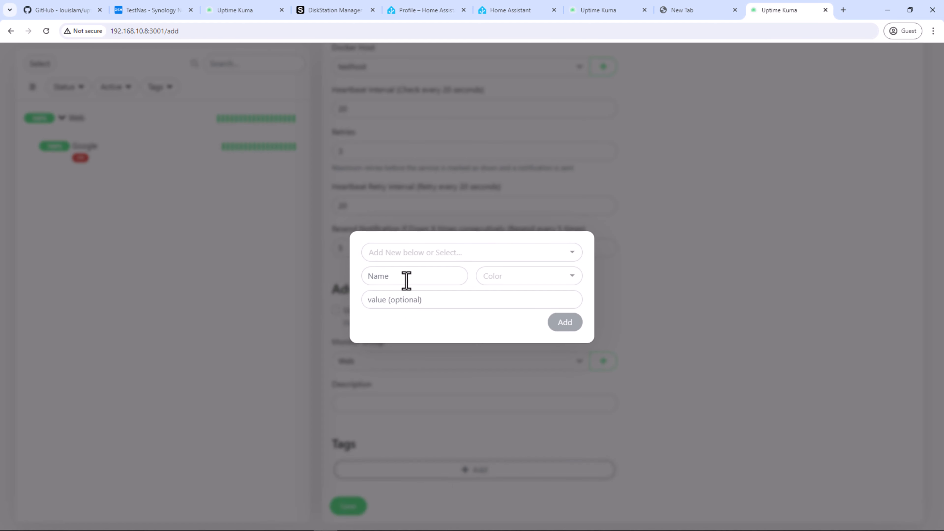
text(docker)
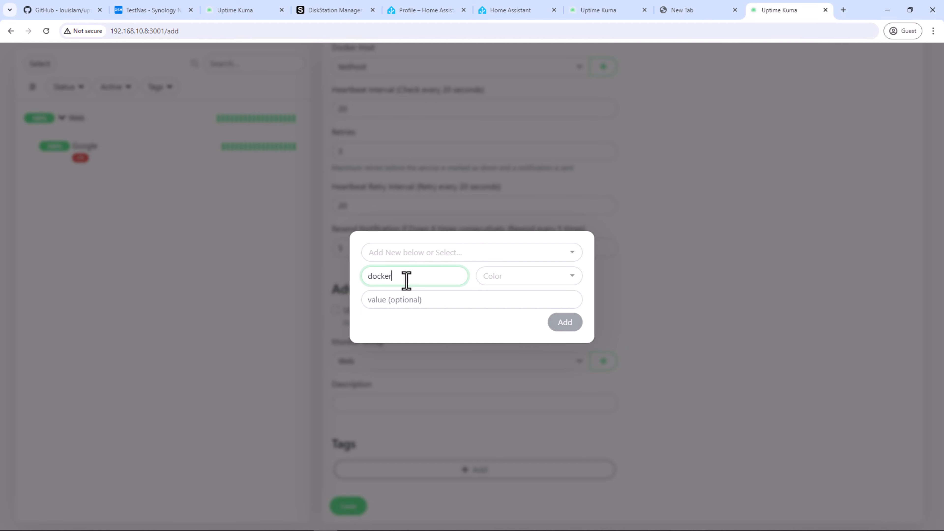
click(500, 285)
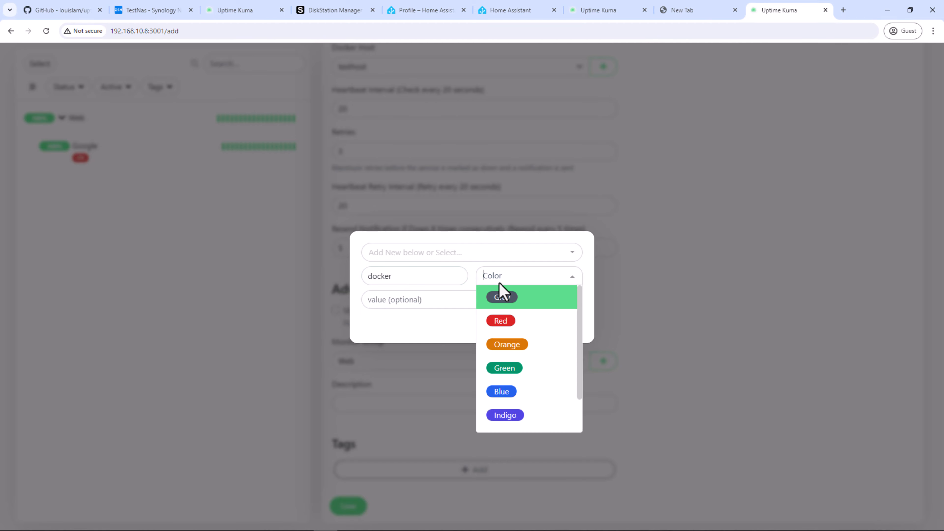
click(507, 344)
click(564, 323)
scroll(413, 426, down, 1)
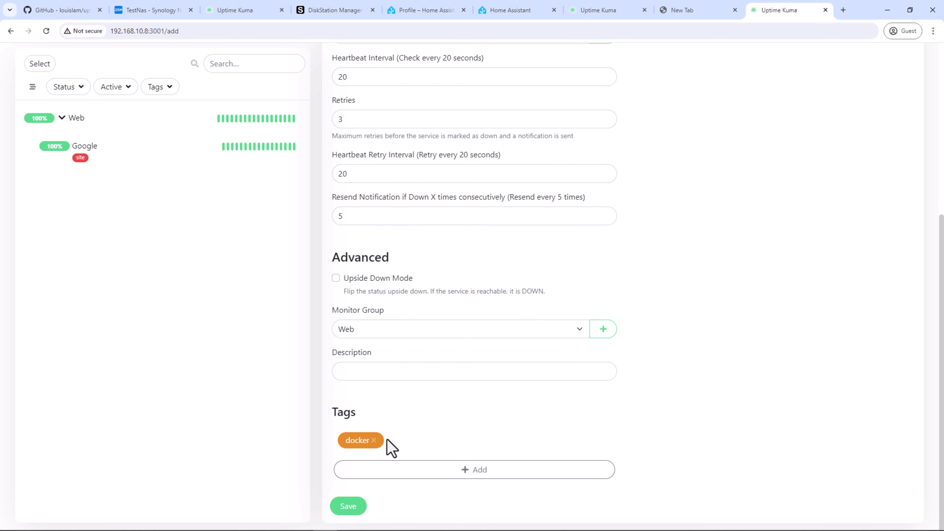
click(345, 507)
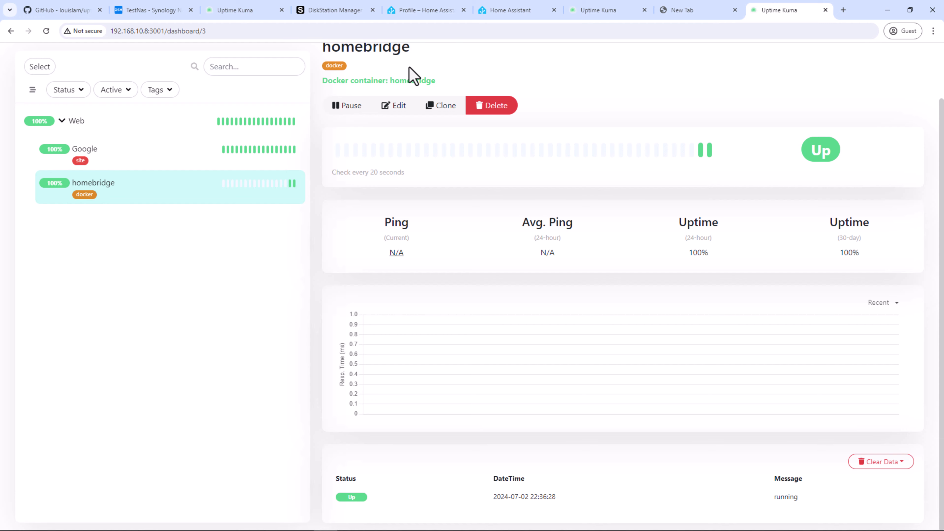
Step: Stop the homebridge container in Container Manager to test the monitor
click(171, 12)
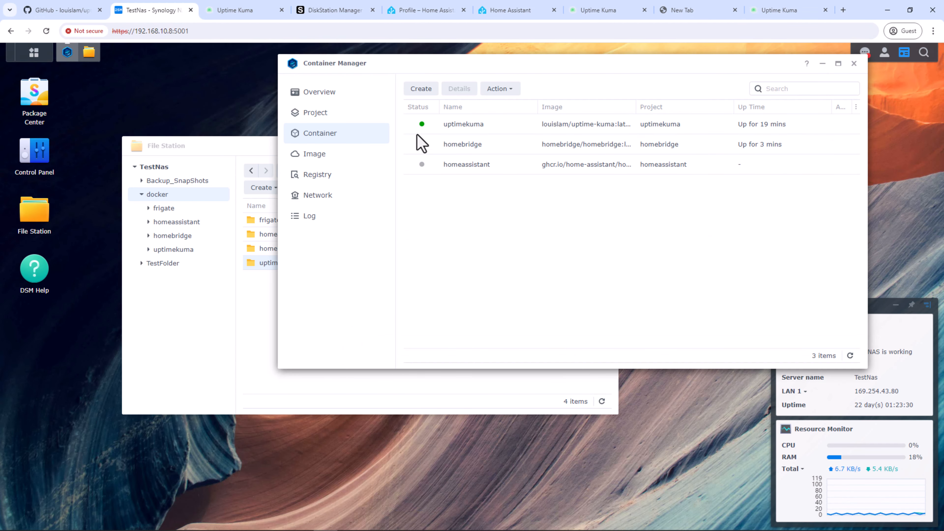
double_click(530, 144)
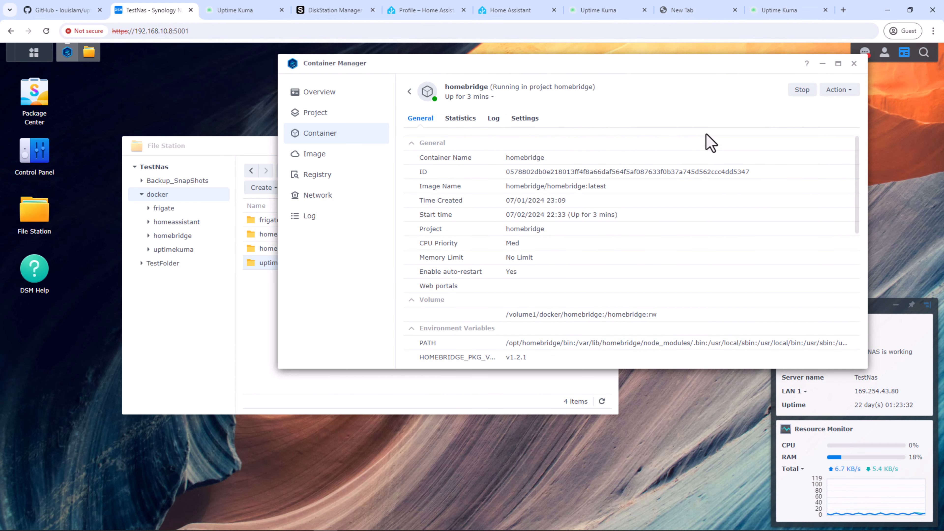
click(799, 93)
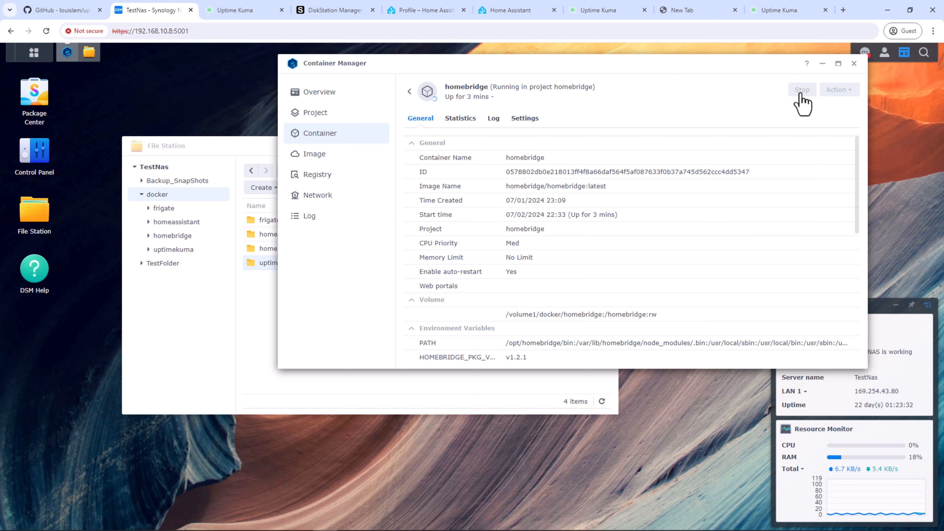
click(779, 11)
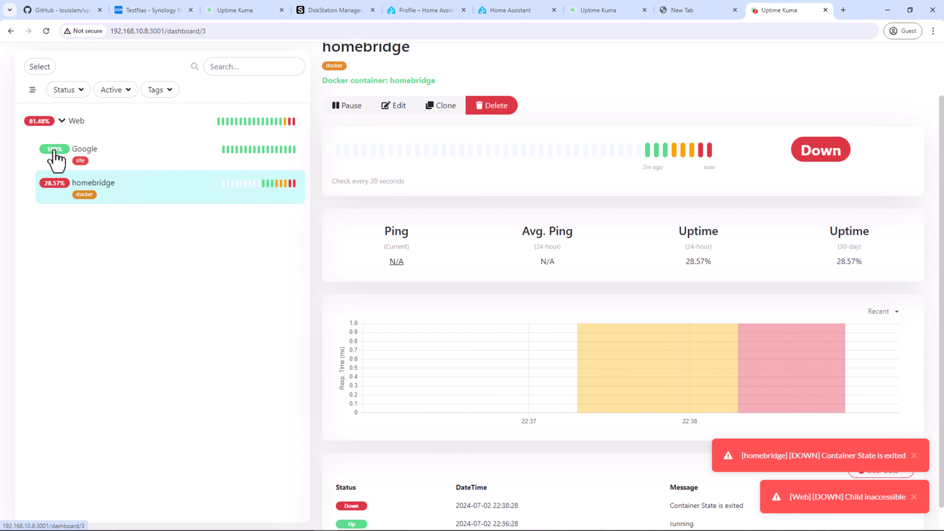
Step: Start the homebridge container again on the NAS and go back to Uptime Kuma
click(143, 10)
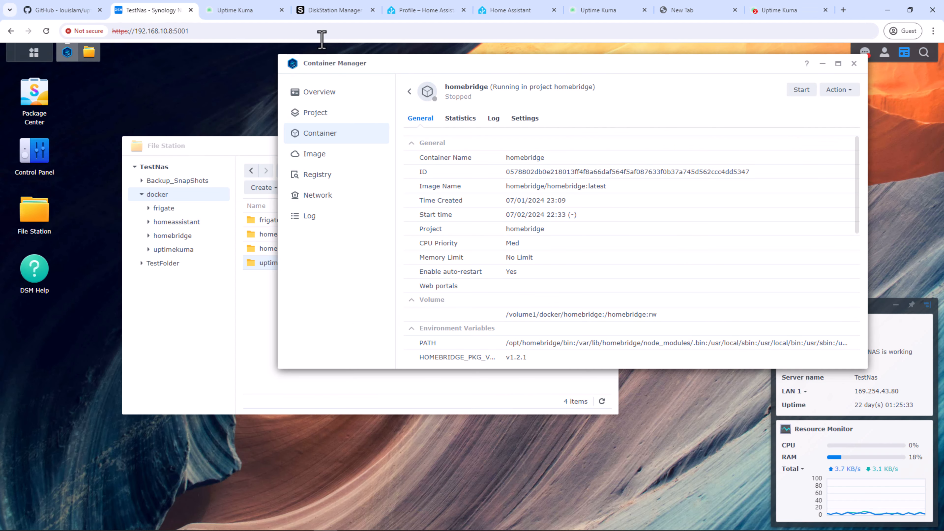
click(803, 92)
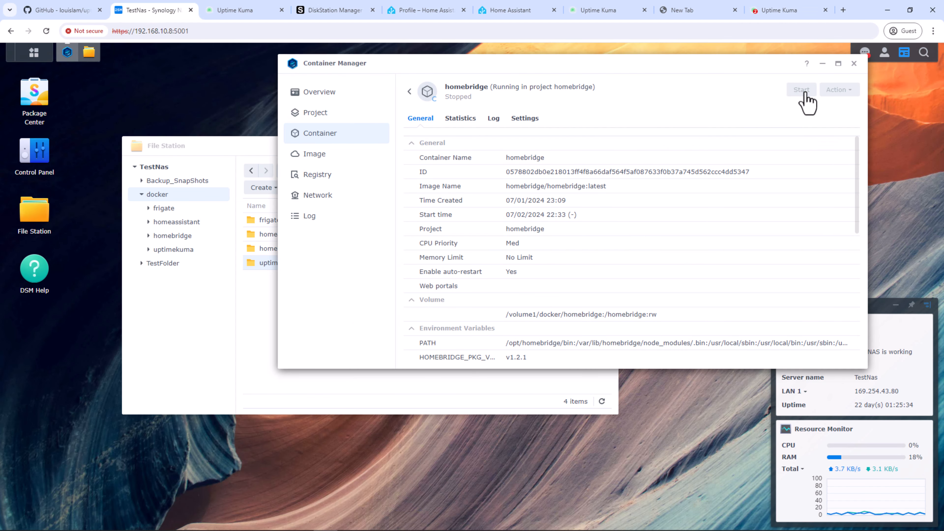
click(776, 14)
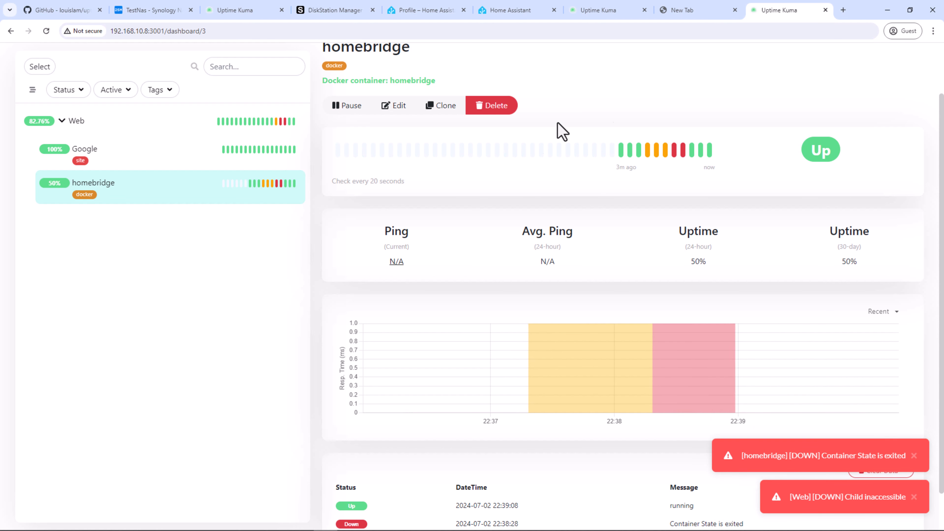
Step: Scroll back to the top of the Uptime Kuma dashboard once homebridge is Up
scroll(886, 66, up, 2)
Step: Go to Settings > Notifications, dismiss the DOWN alerts, and begin a new notification setup
click(907, 60)
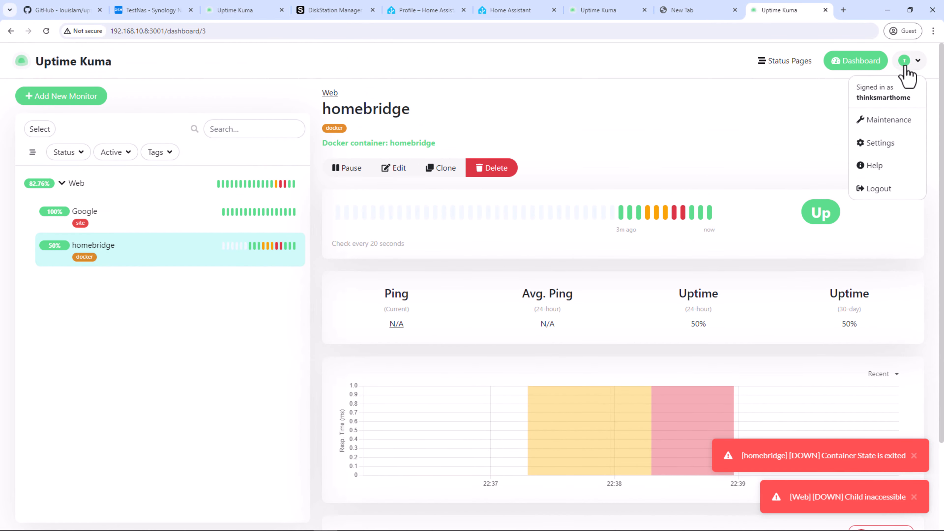
click(886, 143)
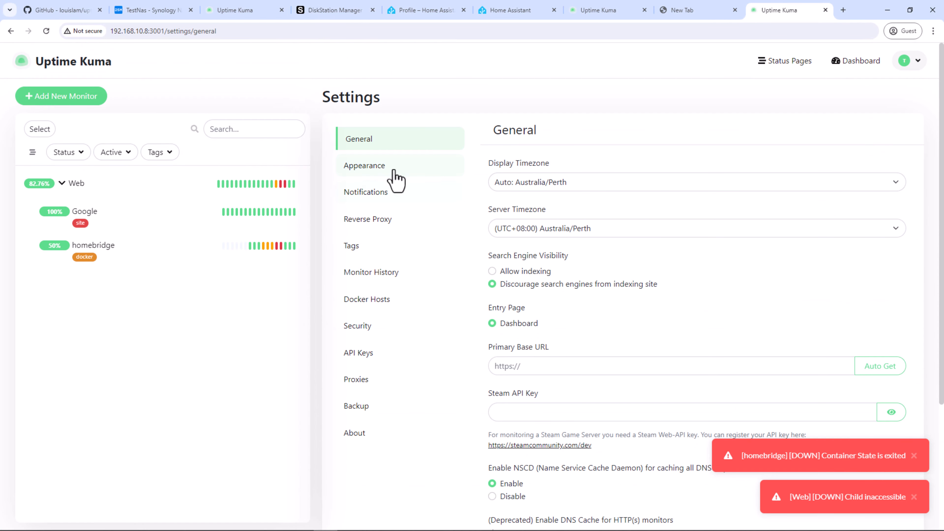
click(379, 192)
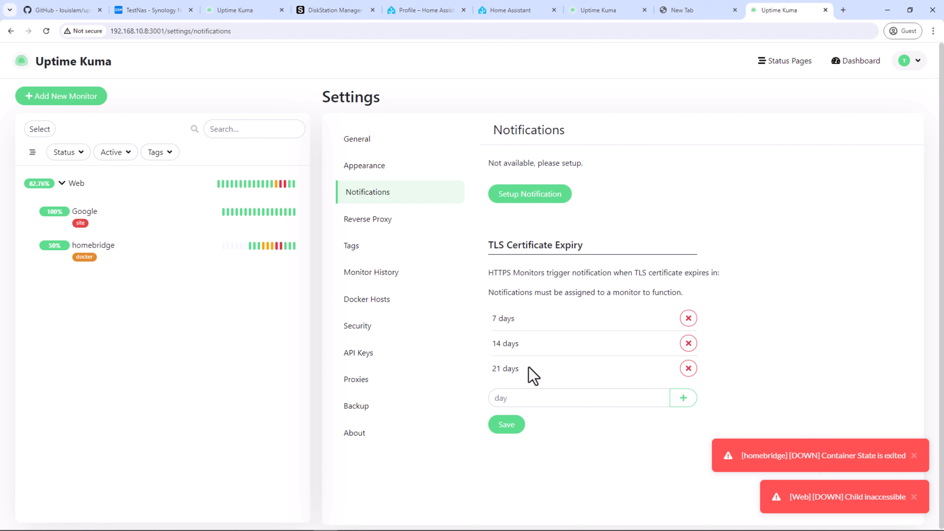
click(914, 456)
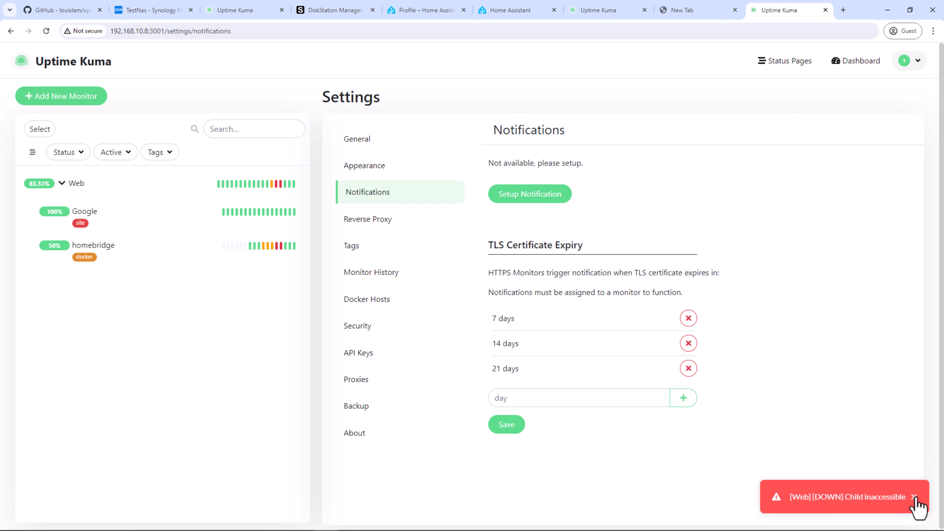
click(913, 497)
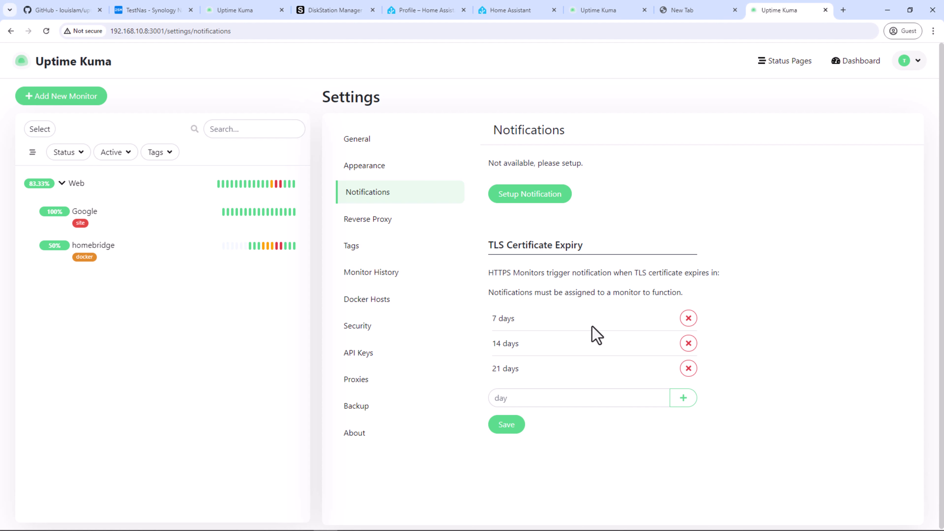
click(549, 198)
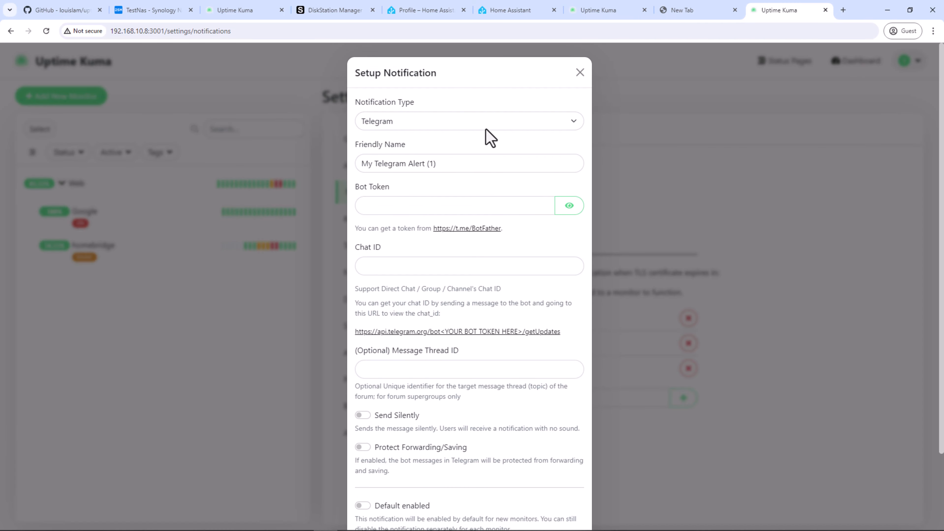
Step: Choose Home Assistant as the notification type and rename it starting with 'Uptime'
click(486, 122)
scroll(484, 189, down, 5)
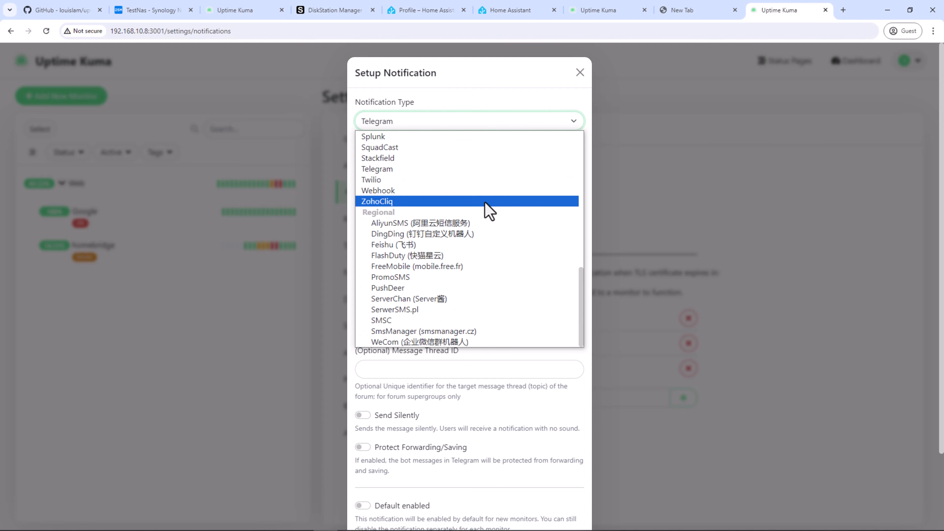
scroll(487, 209, up, 3)
scroll(486, 208, up, 6)
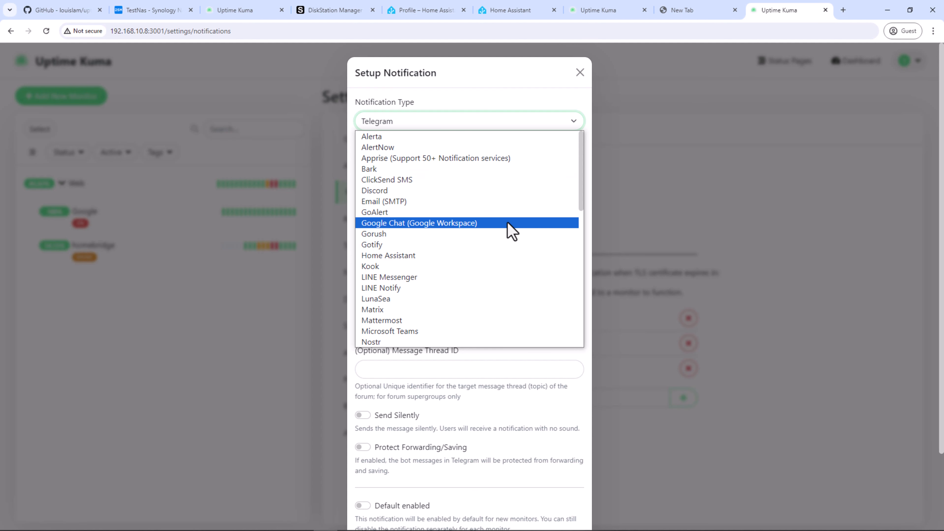
click(439, 257)
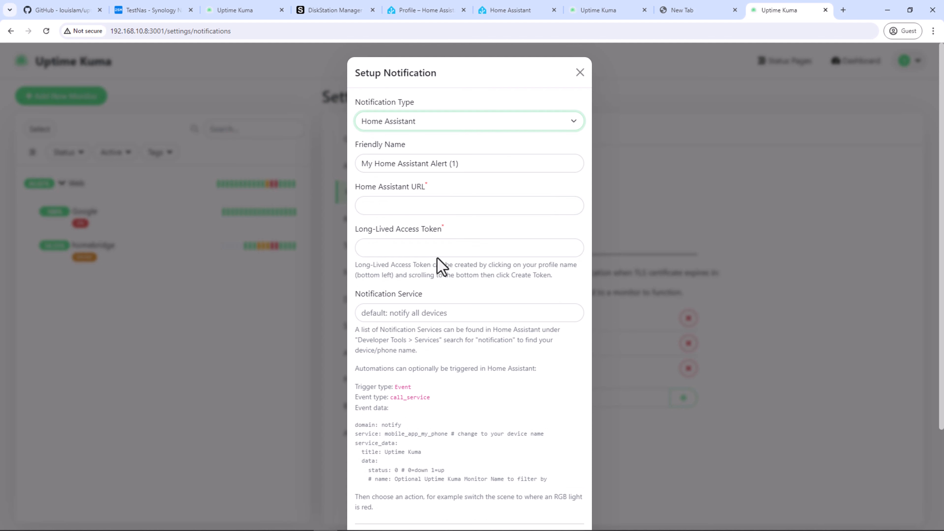
triple_click(478, 164)
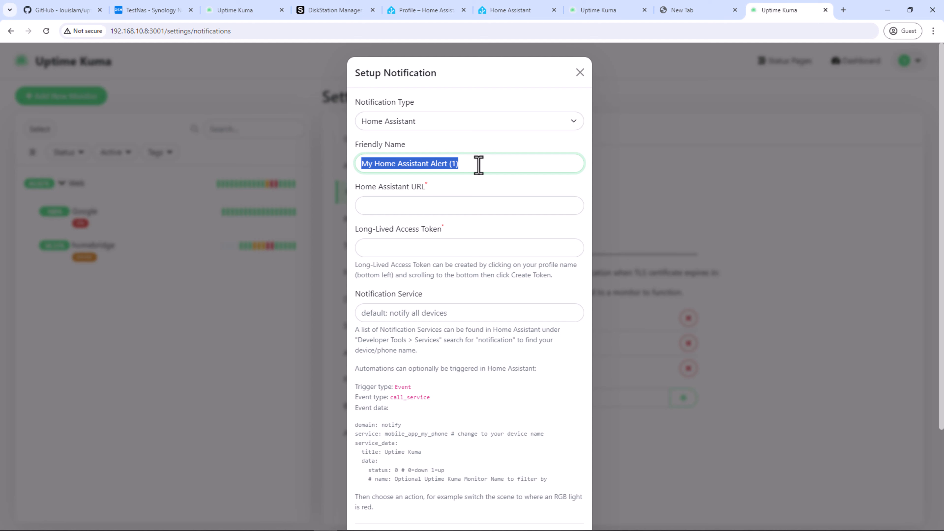
text(Up)
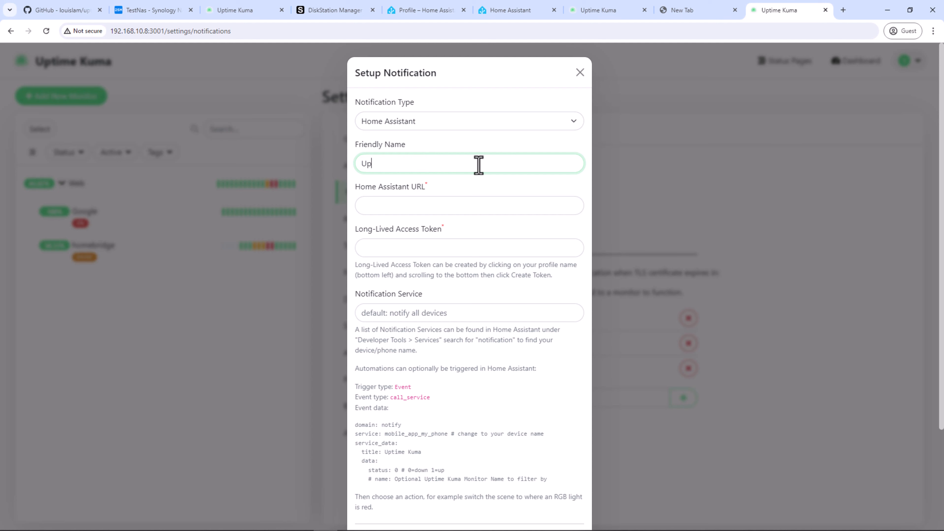
text(time)
click(509, 11)
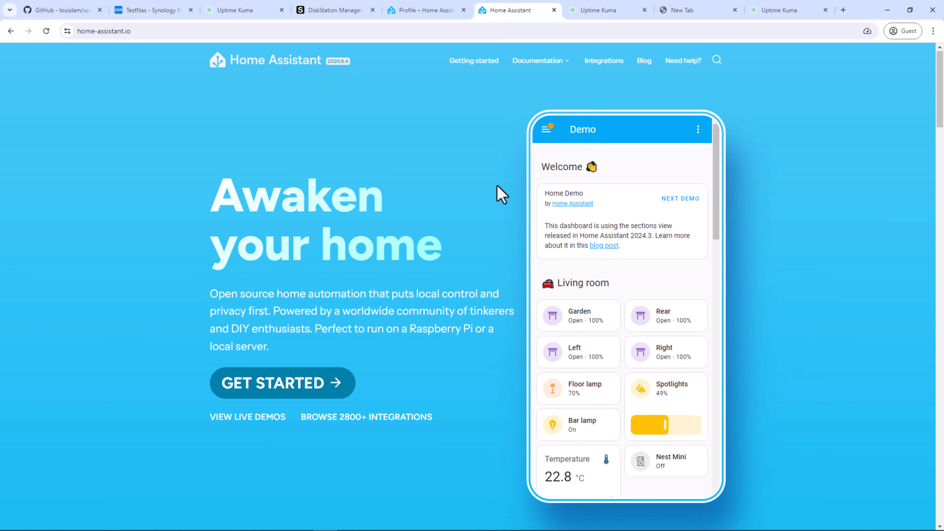
Step: Browse the home-assistant.io homepage, then return to the Uptime Kuma notification form
scroll(502, 194, down, 5)
scroll(502, 194, down, 1)
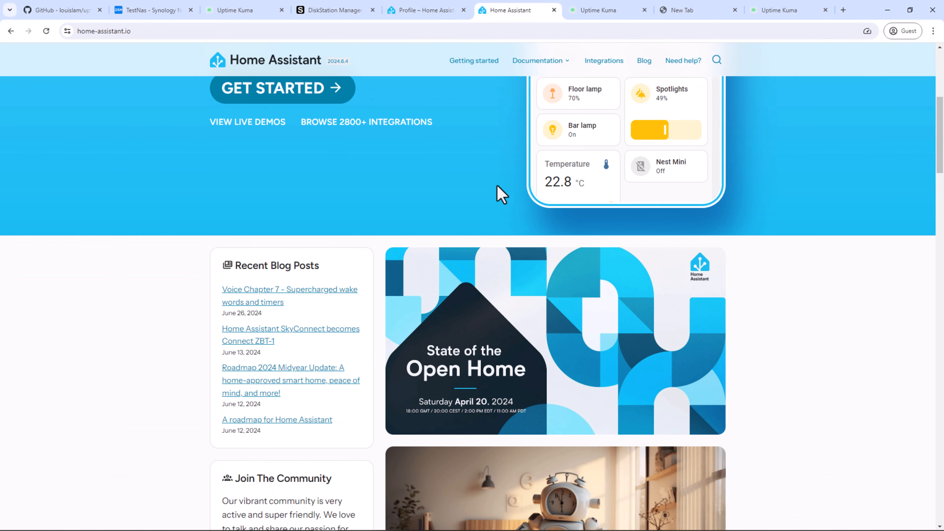
scroll(501, 194, down, 5)
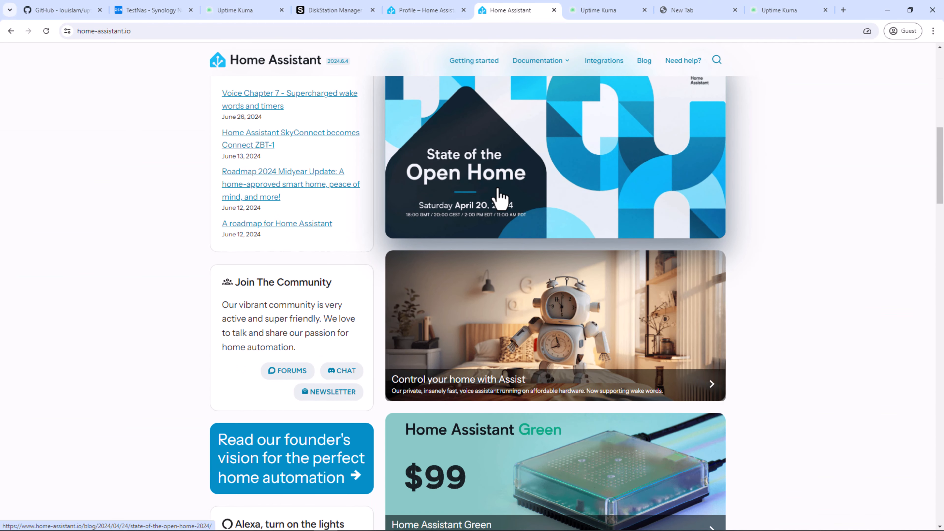
scroll(502, 197, down, 4)
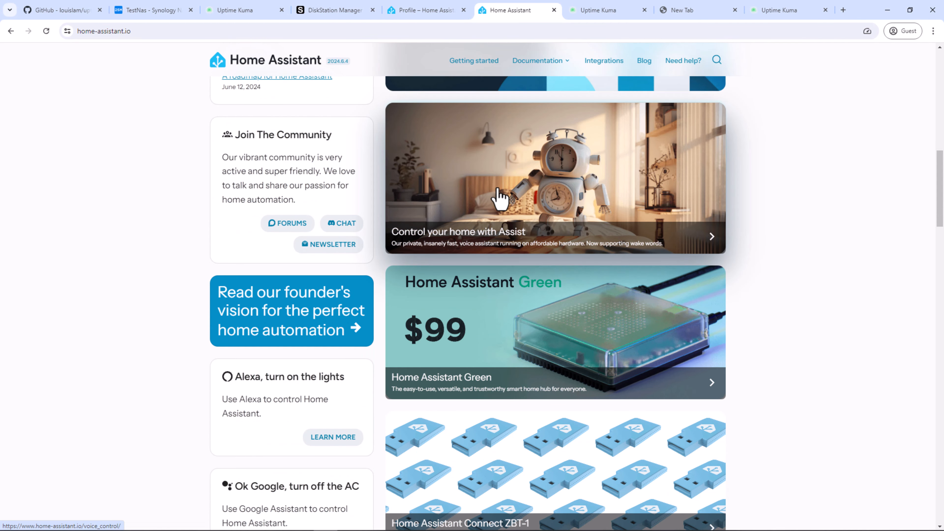
scroll(500, 197, down, 4)
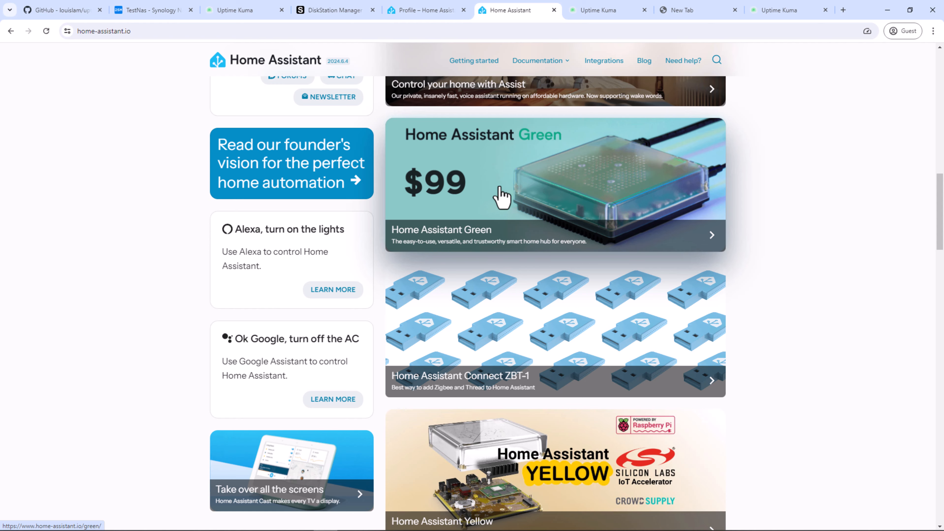
scroll(499, 198, up, 4)
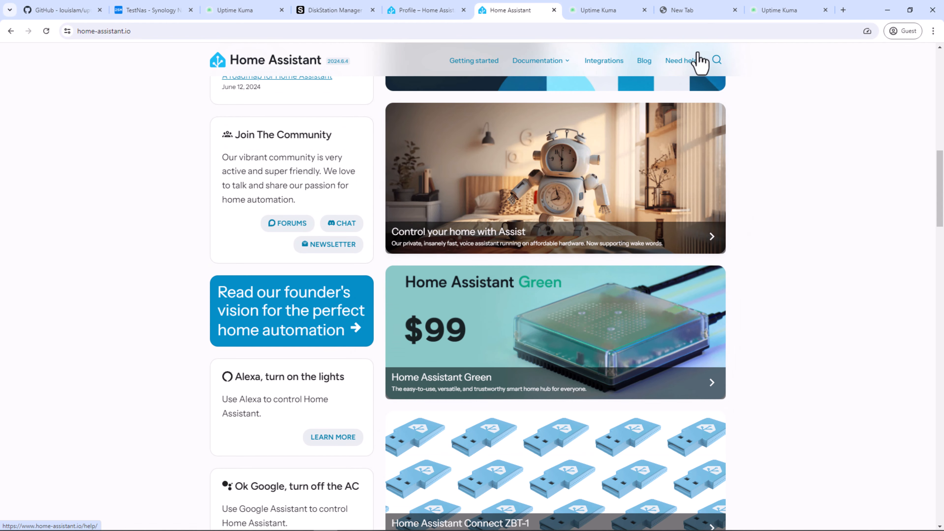
click(781, 17)
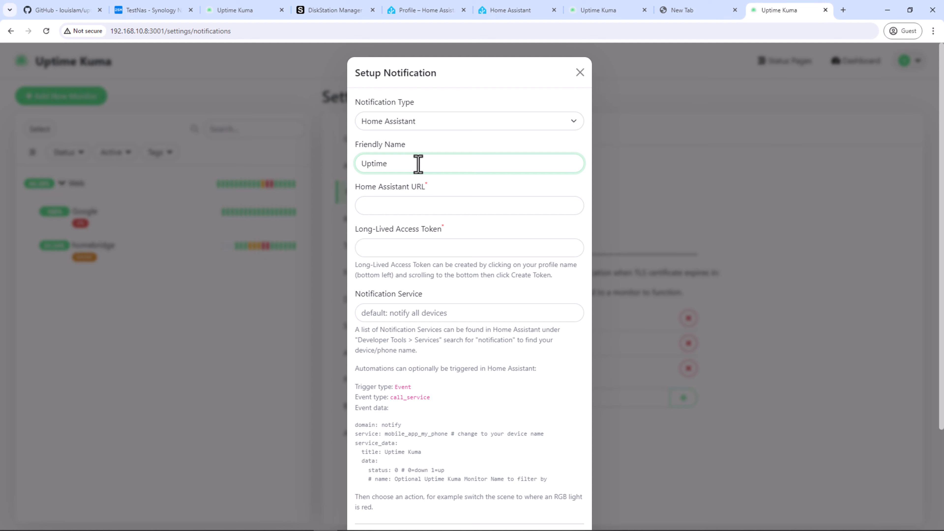
Step: Complete the friendly name 'Uptime Alert' and paste in the Home Assistant URL
text(Alert)
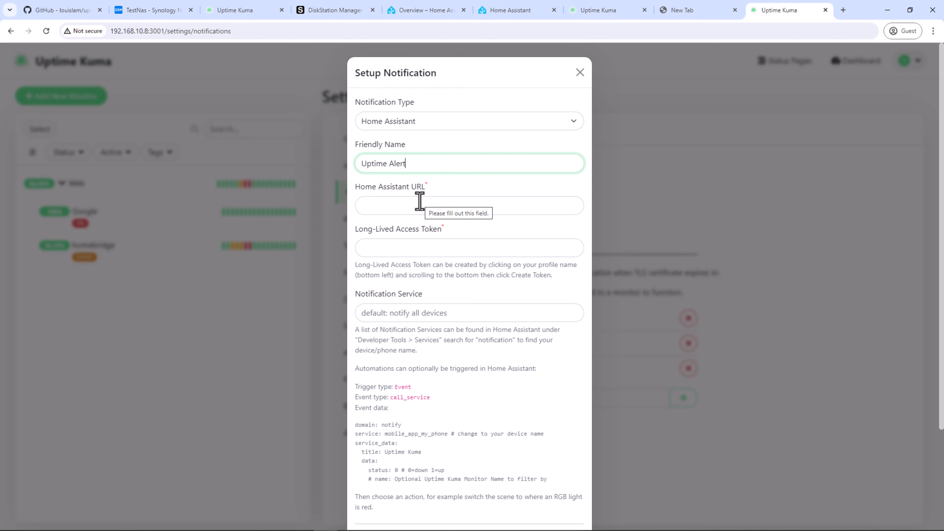
click(420, 201)
key(ctrl+v)
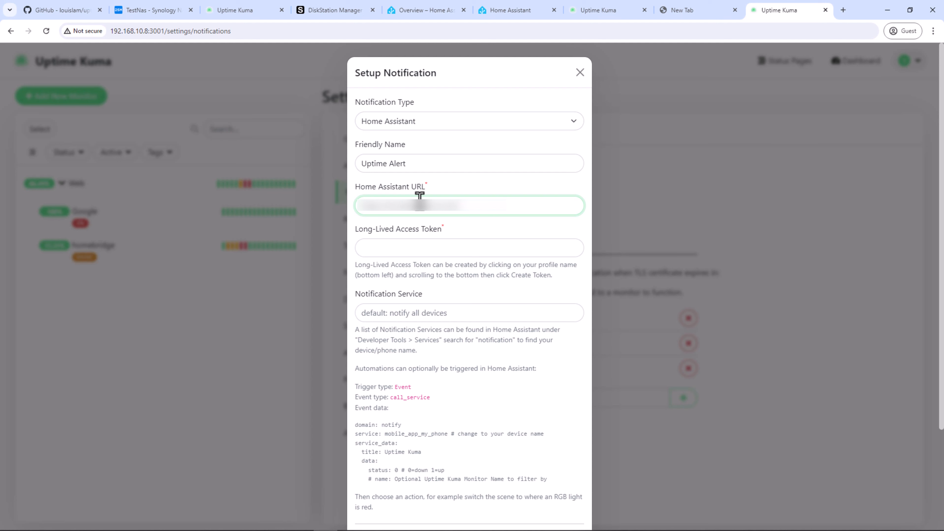
click(426, 246)
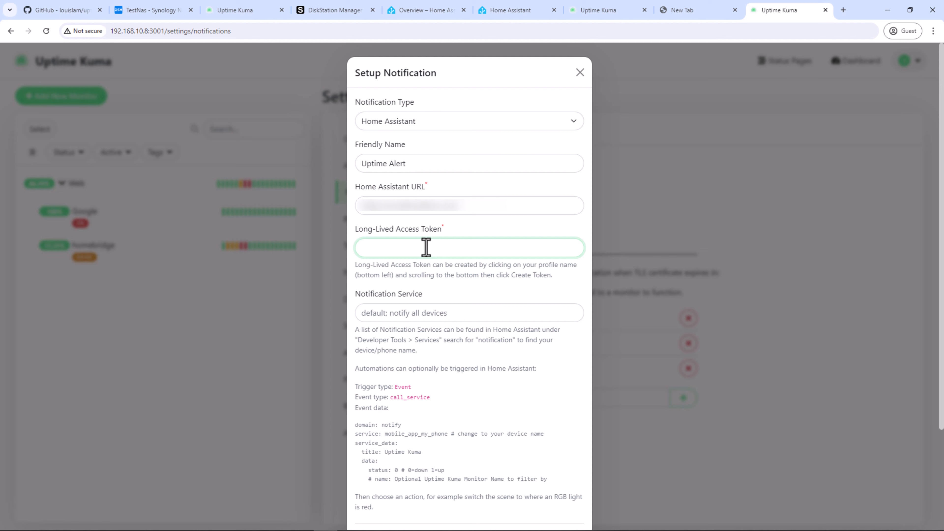
Step: Go to the Security section of the Home Assistant user profile
click(425, 11)
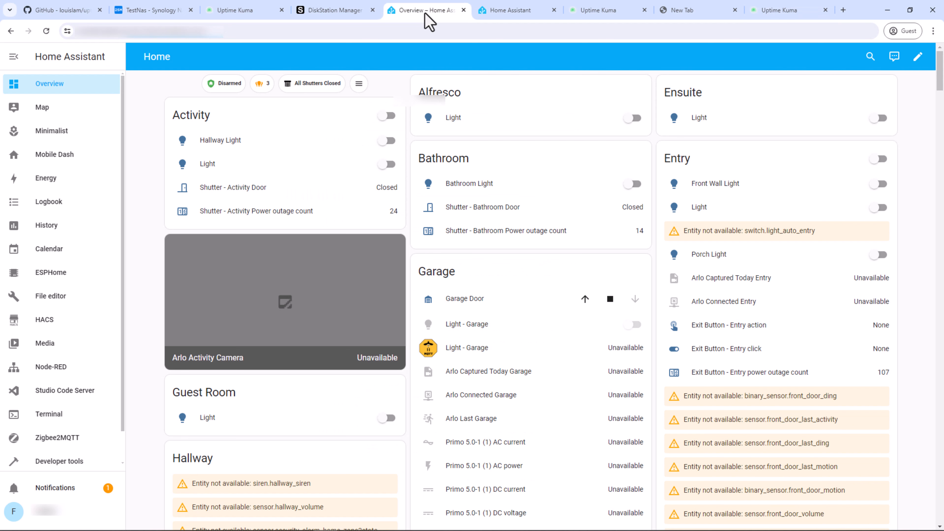
scroll(63, 513, down, 1)
click(59, 515)
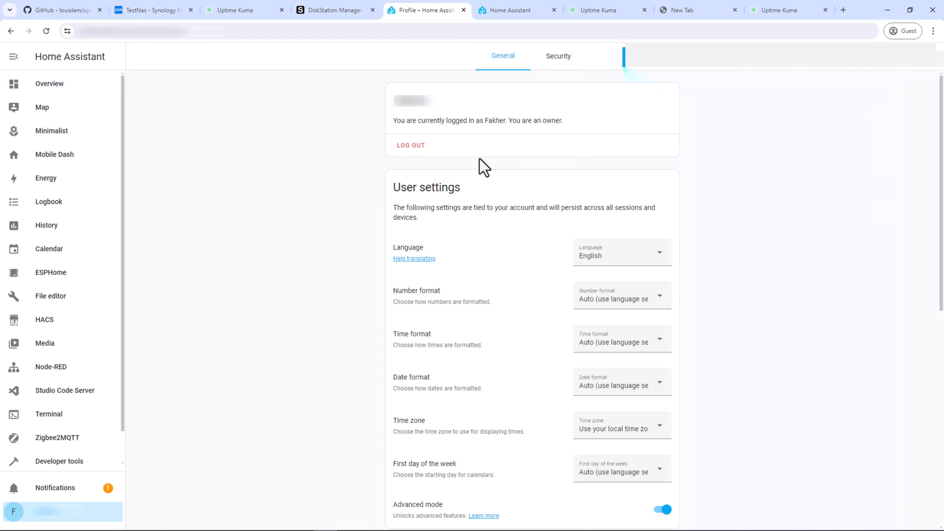
click(565, 60)
scroll(512, 275, down, 8)
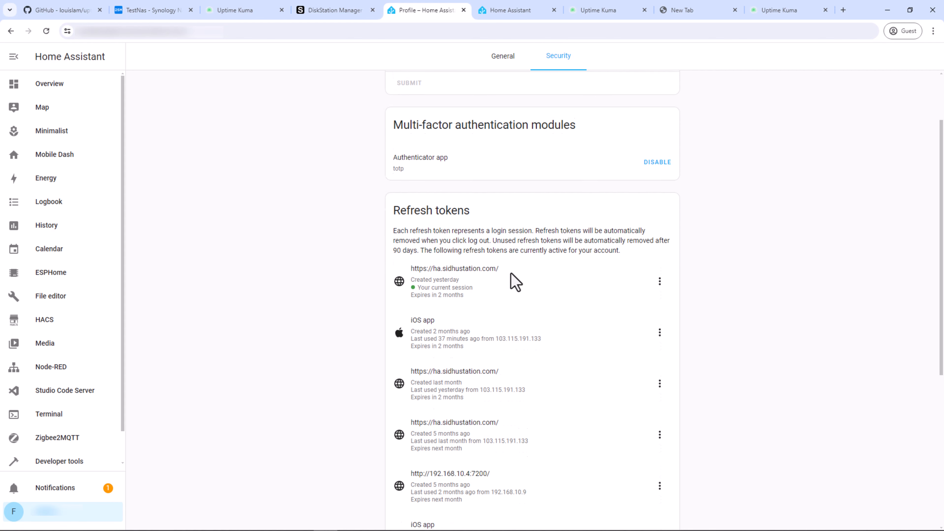
scroll(511, 273, down, 2)
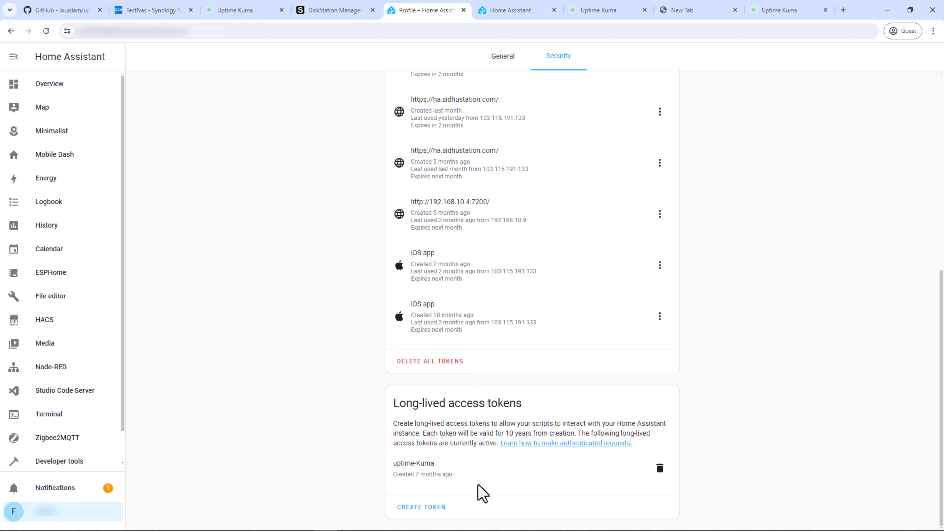
Step: Create a long-lived access token named 'uptime-Kuma' and copy it to the clipboard
click(438, 510)
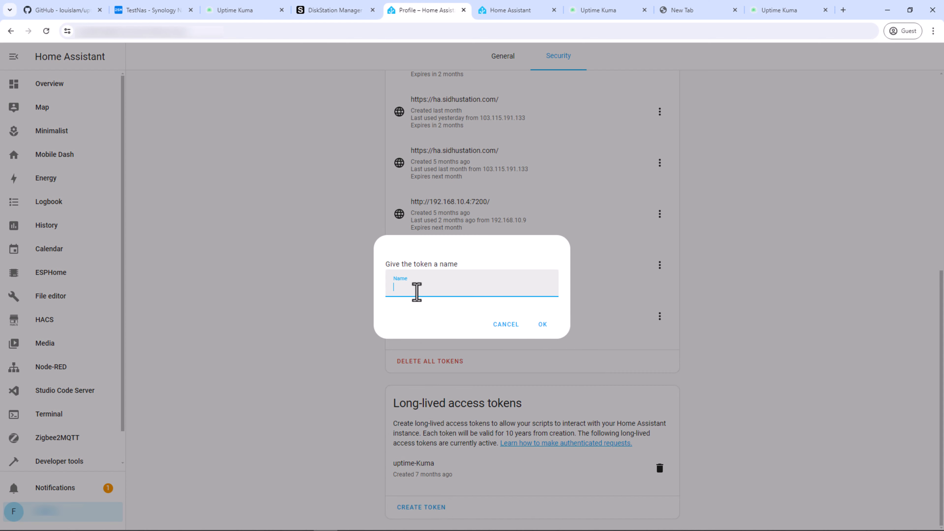
text(uptime)
text(-Kuma)
click(542, 327)
click(545, 297)
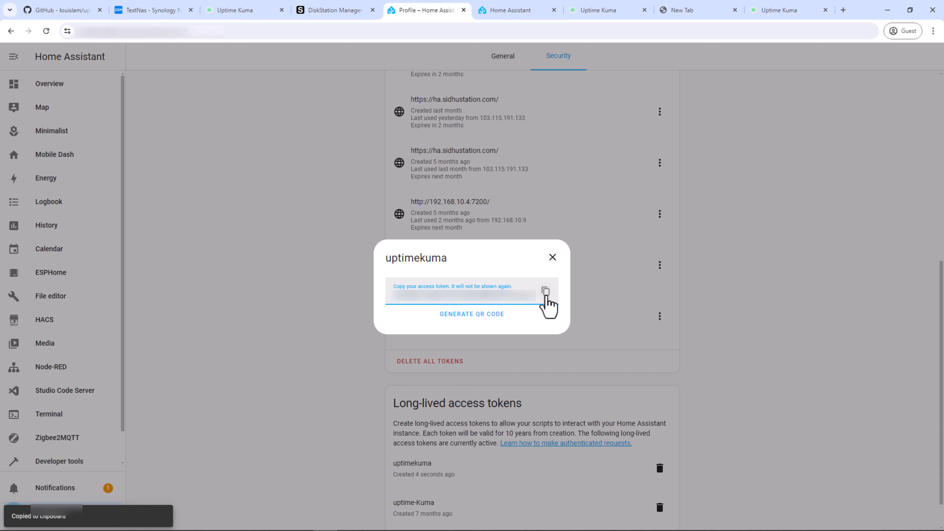
click(553, 257)
click(779, 10)
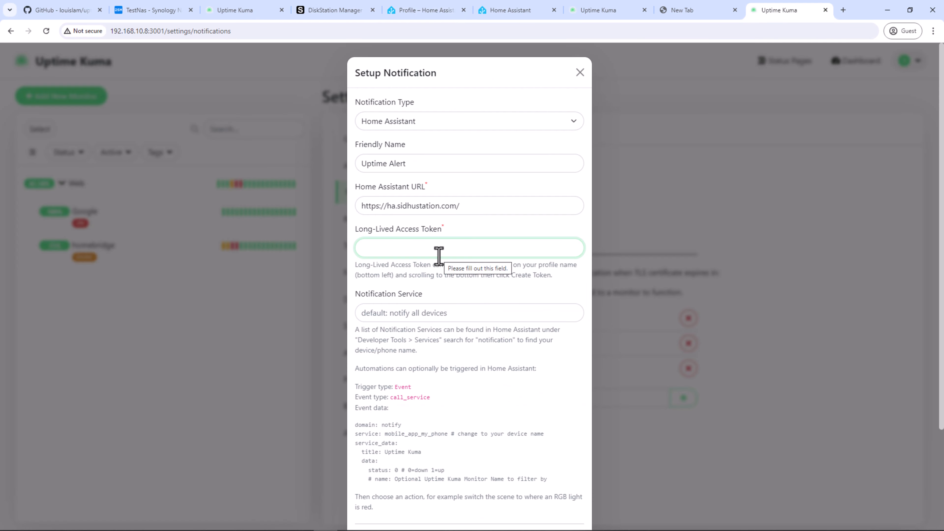
Step: Paste the access token into the Long-Lived Access Token field, then return to Home Assistant
key(ctrl+v)
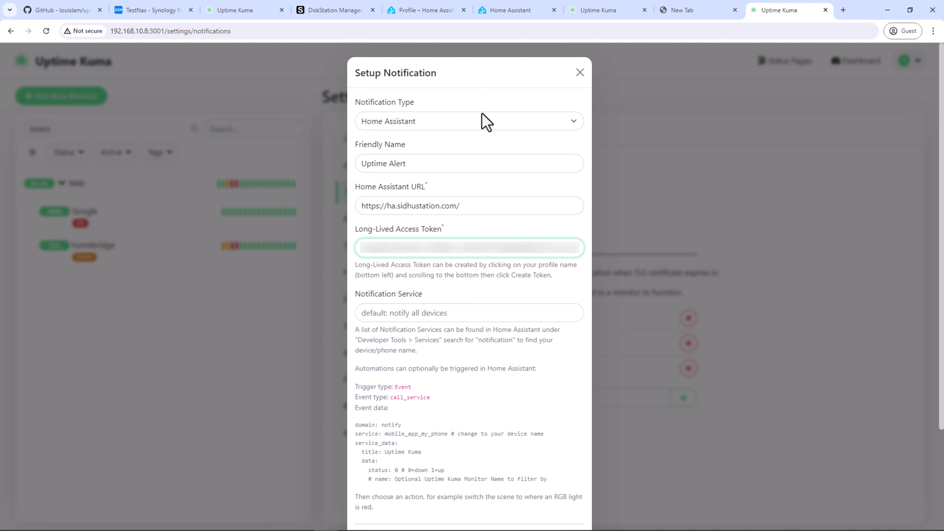
click(412, 10)
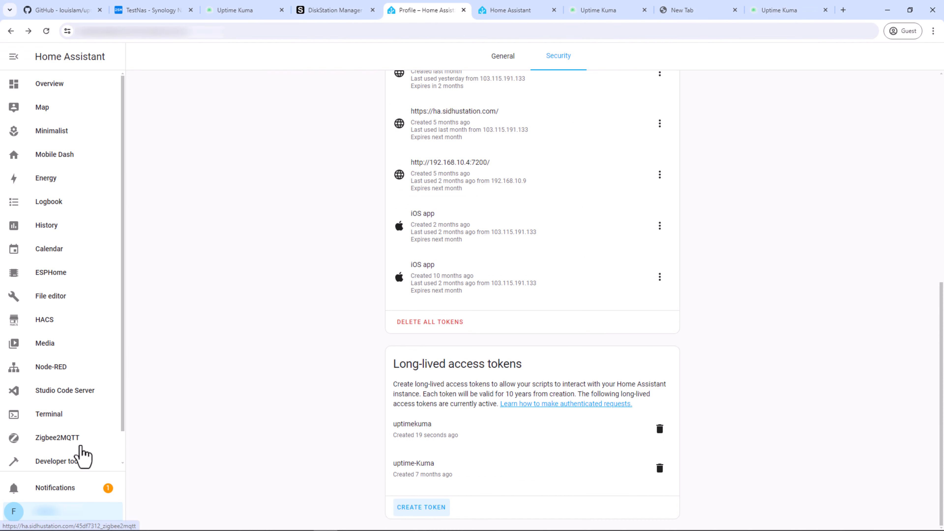
scroll(79, 442, down, 1)
Step: Search Developer Tools services for 'notif' and select the phone's mobile_app notify service name
click(84, 427)
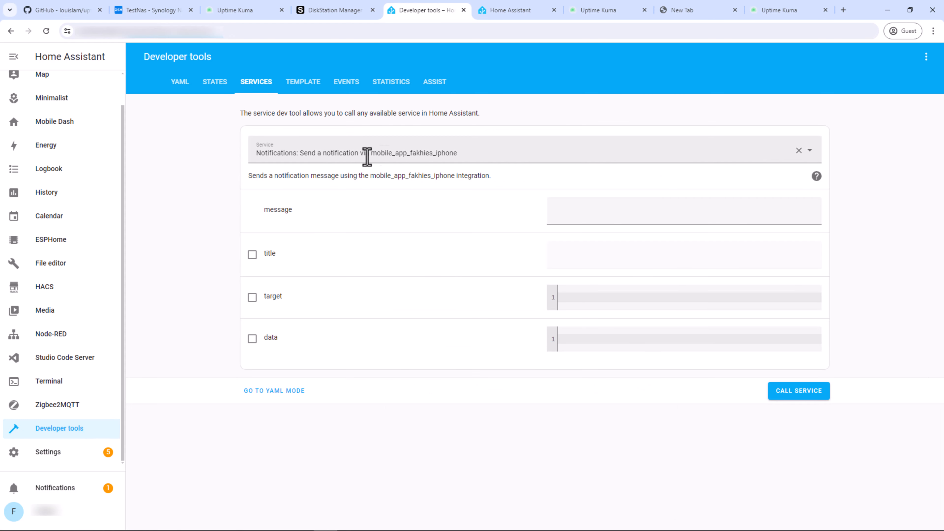
click(473, 153)
text(noti)
drag(472, 153, 248, 156)
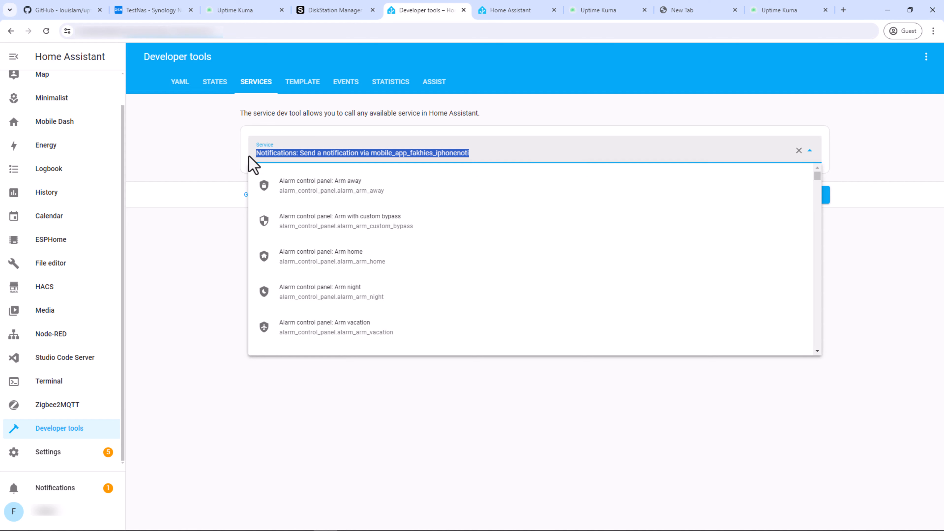
text(notif)
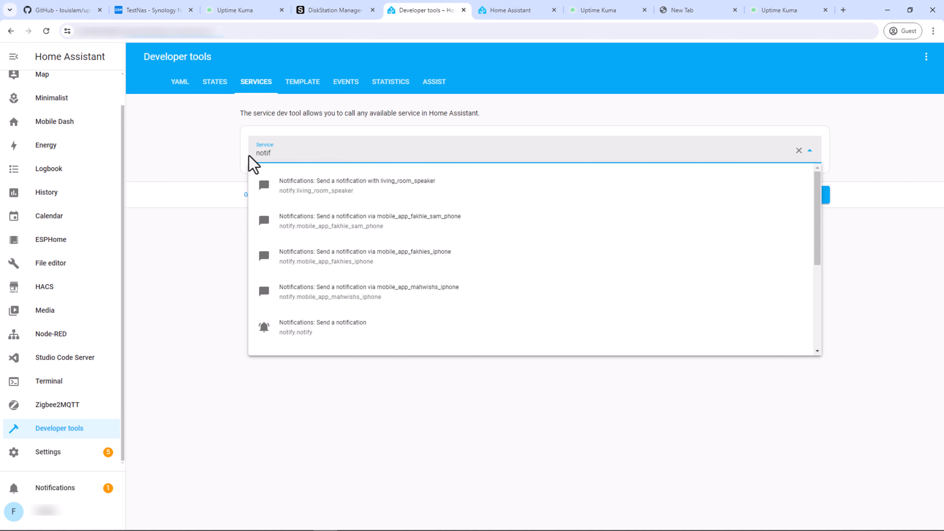
click(362, 260)
drag(371, 175, 455, 176)
Step: Paste the iPhone notify service name, enable by default on all existing monitors, test, and save
click(771, 10)
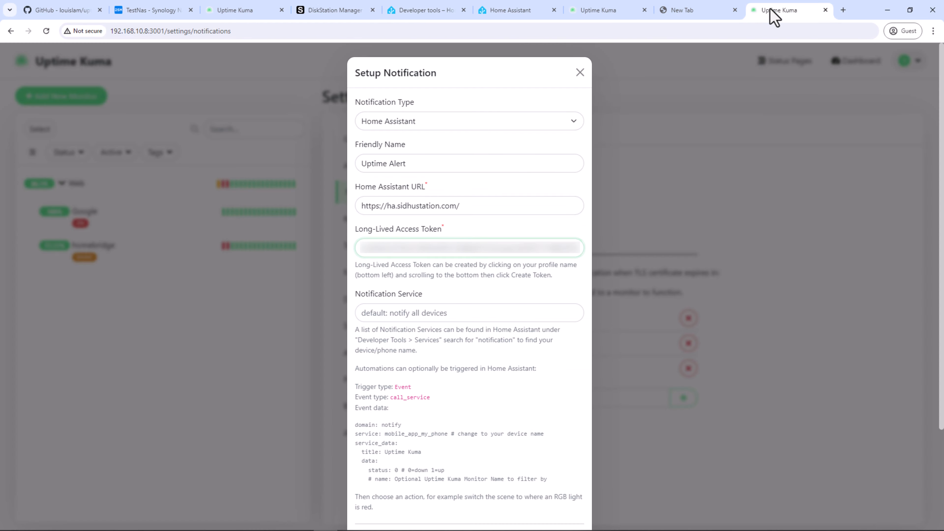
click(472, 314)
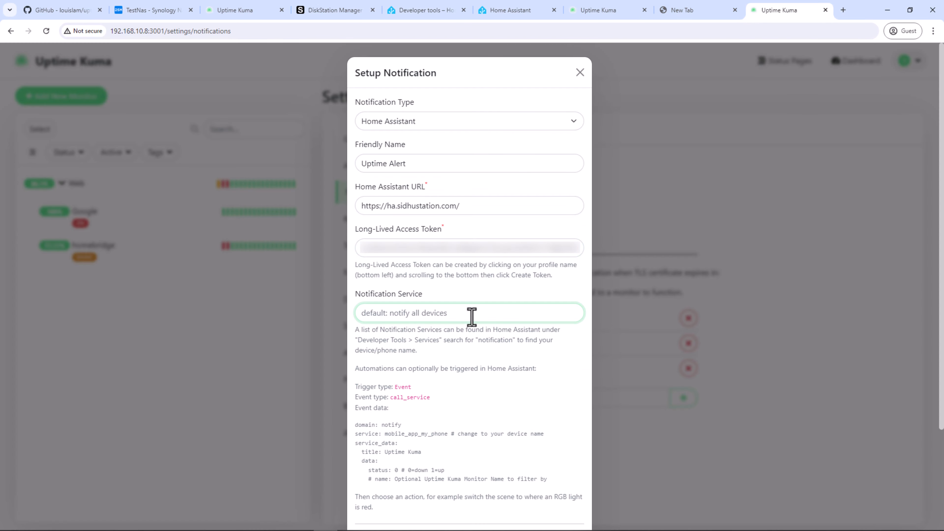
key(ctrl+v)
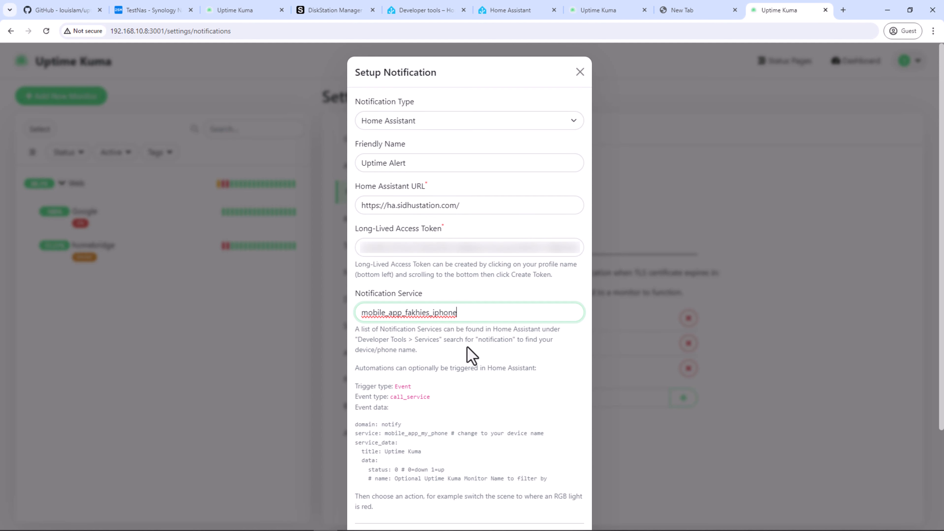
scroll(467, 355, down, 3)
click(365, 416)
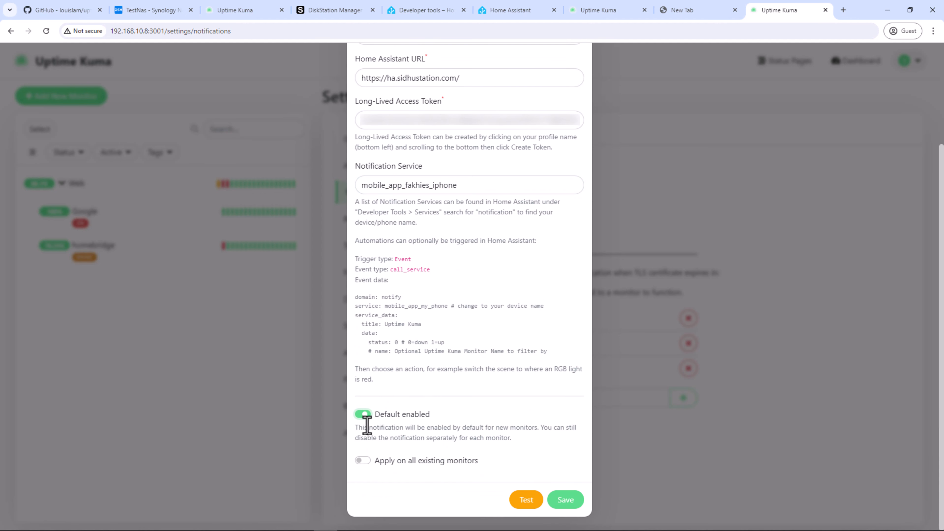
click(366, 462)
click(529, 506)
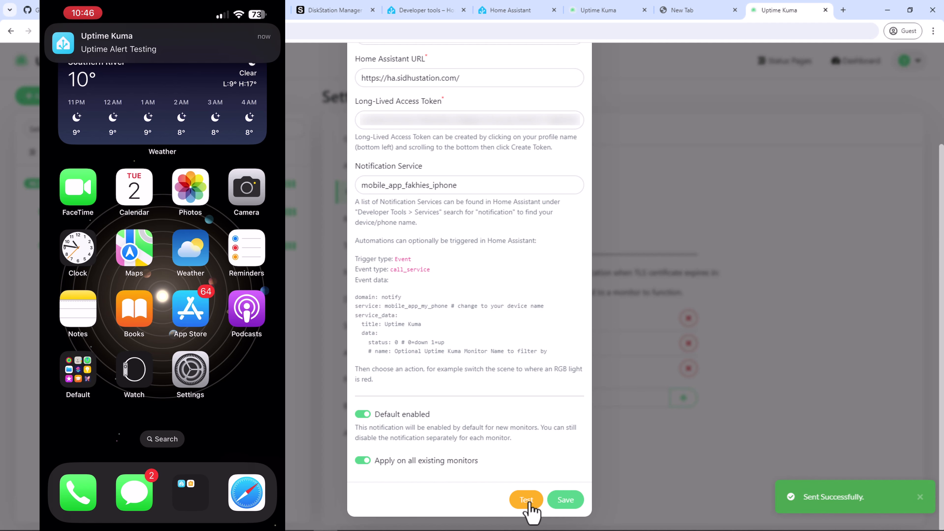
click(567, 503)
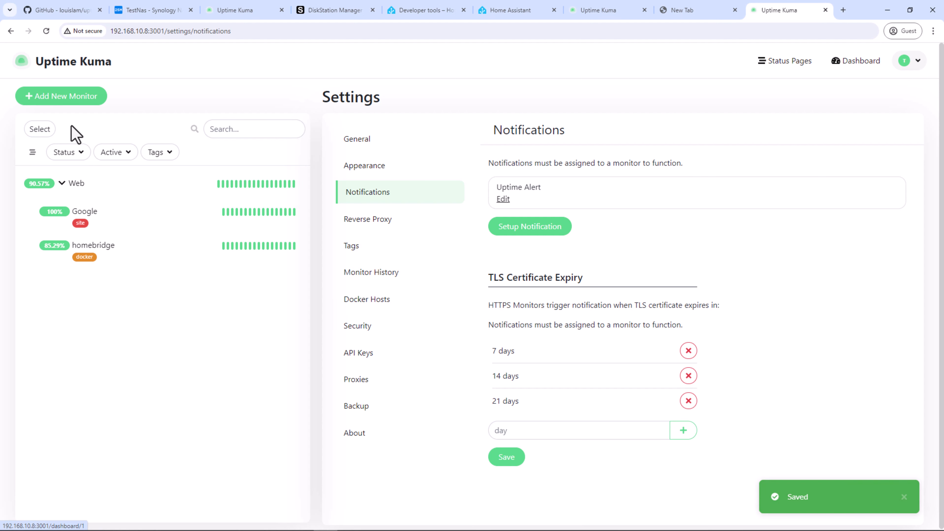
Step: Check the Google and homebridge monitors, confirming homebridge's alert settings on its Edit page
click(106, 221)
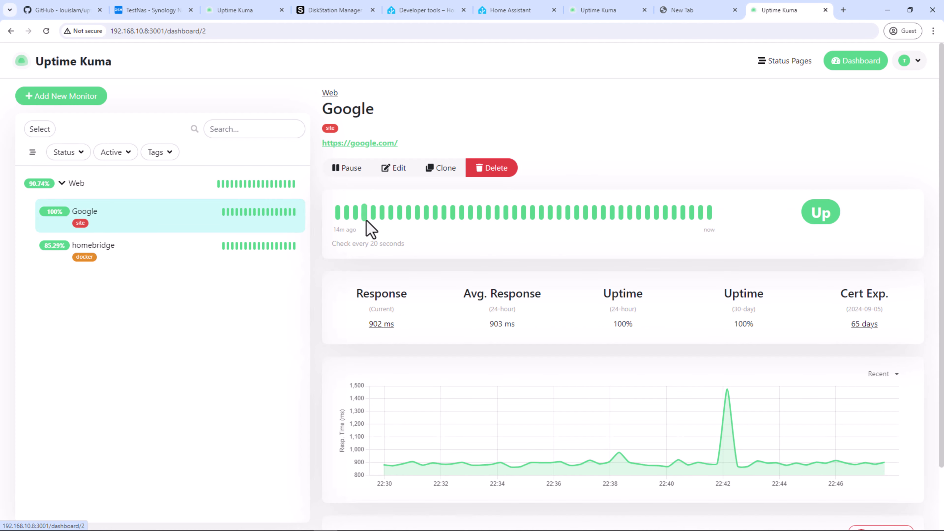
click(152, 262)
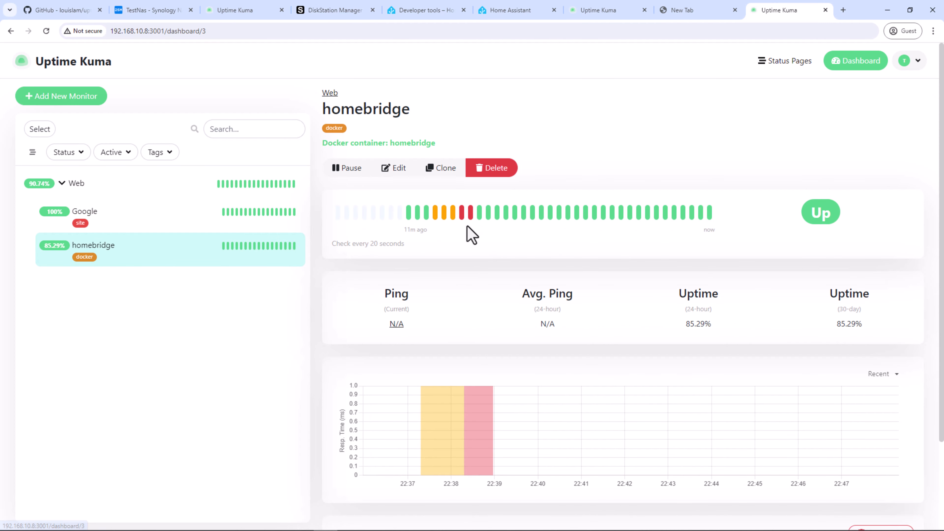
click(395, 168)
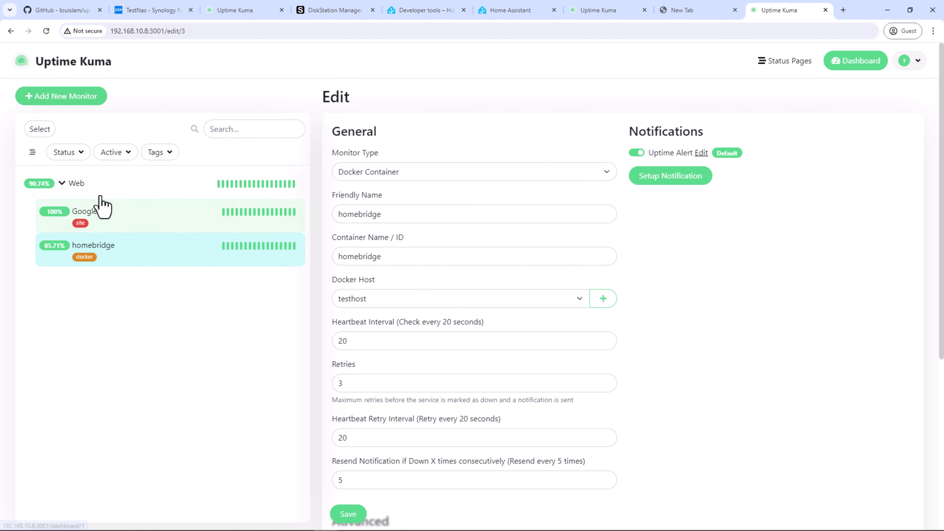
click(100, 188)
click(159, 11)
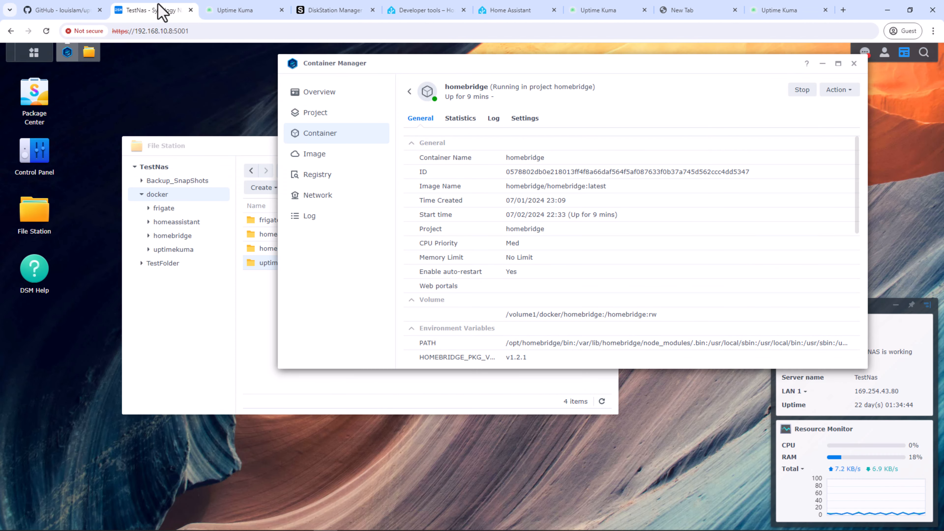
Step: Stop the homebridge container and watch its Uptime Kuma monitor go Down
click(801, 90)
click(779, 11)
click(175, 260)
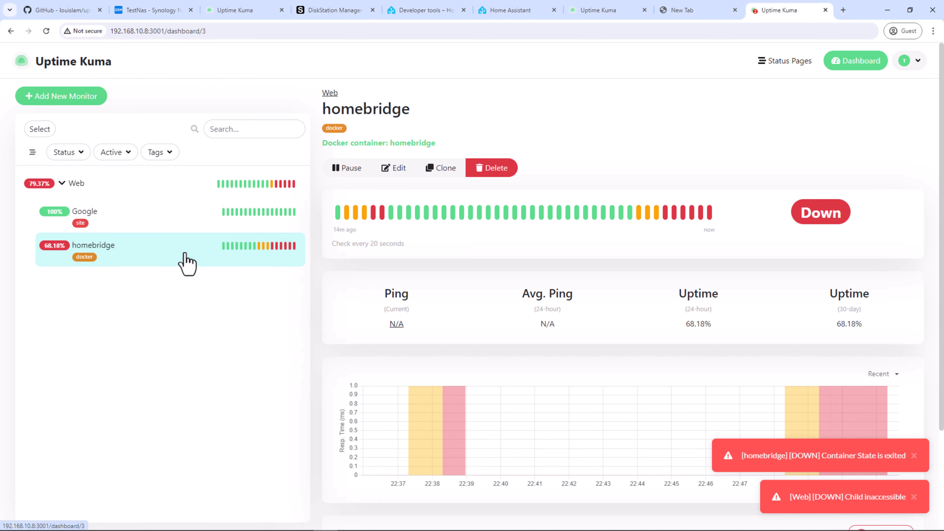
Step: Start the homebridge container again and confirm its monitor returns Up in Uptime Kuma
click(166, 15)
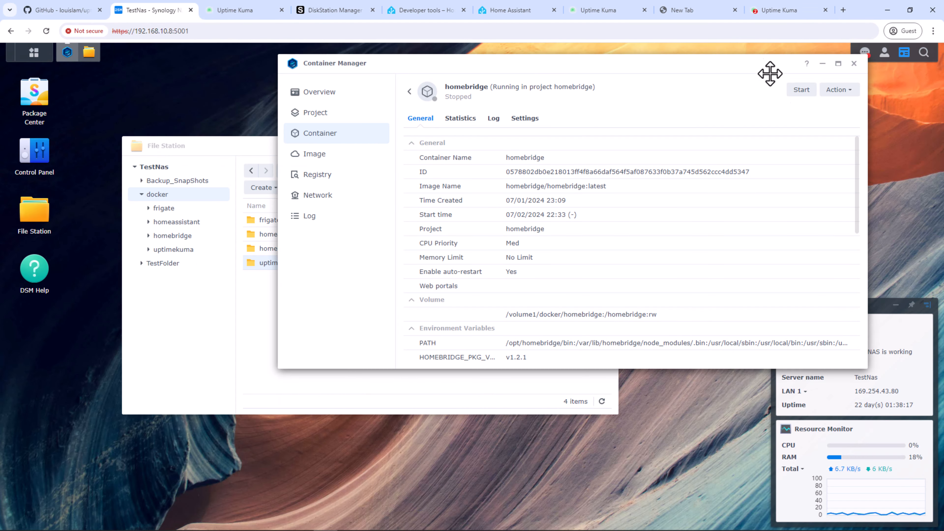
click(801, 90)
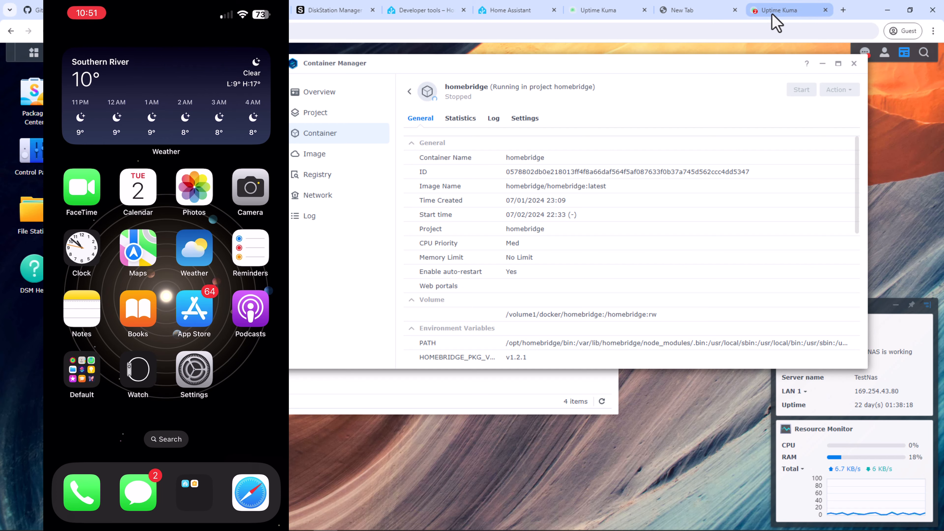
click(774, 12)
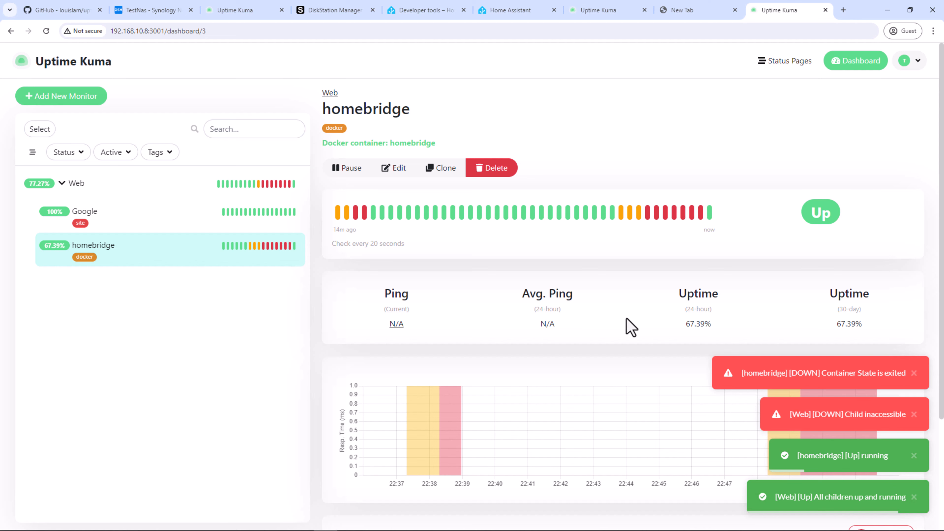
Step: Preview a new gRPC(s) - Keyword monitor form, then go to the Status Pages list
click(98, 101)
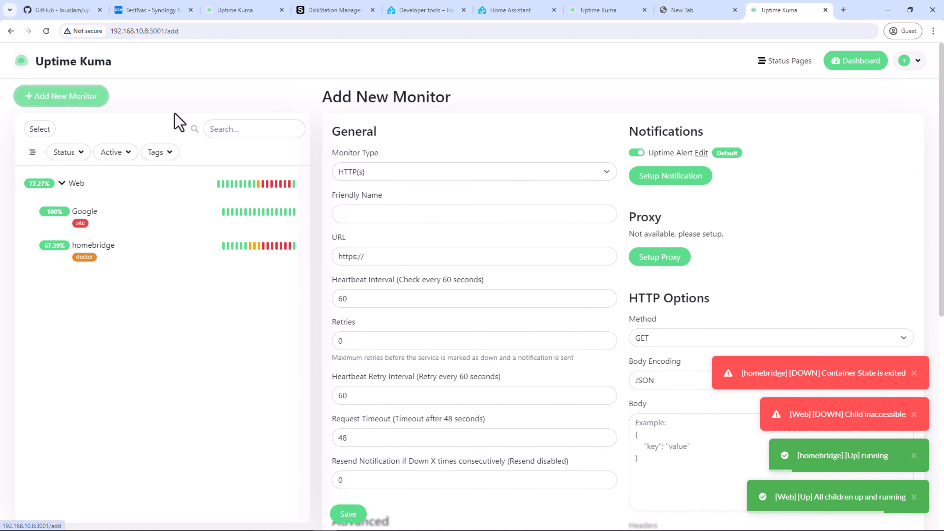
click(402, 175)
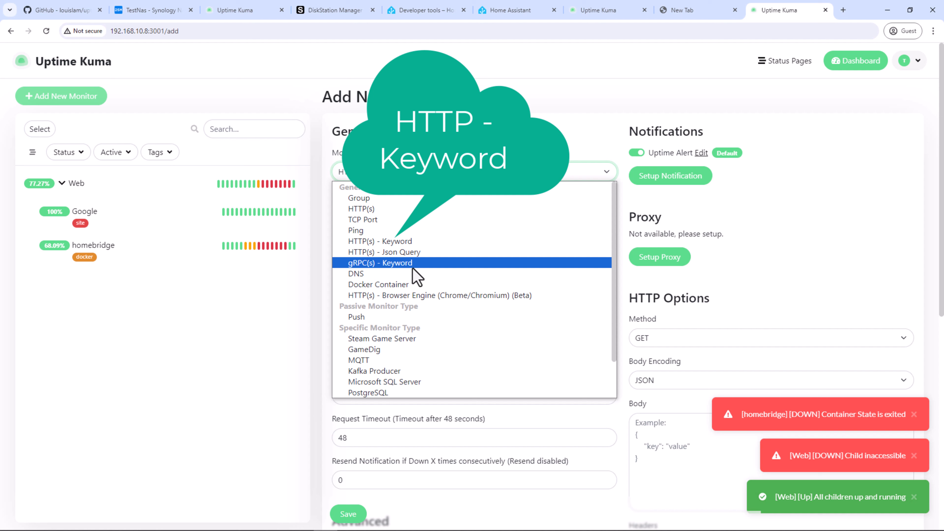
click(419, 266)
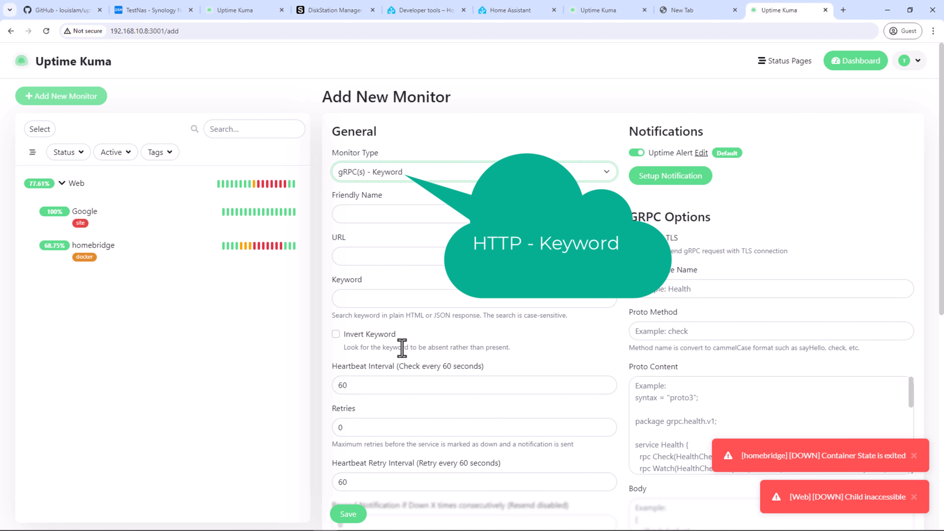
scroll(405, 347, down, 3)
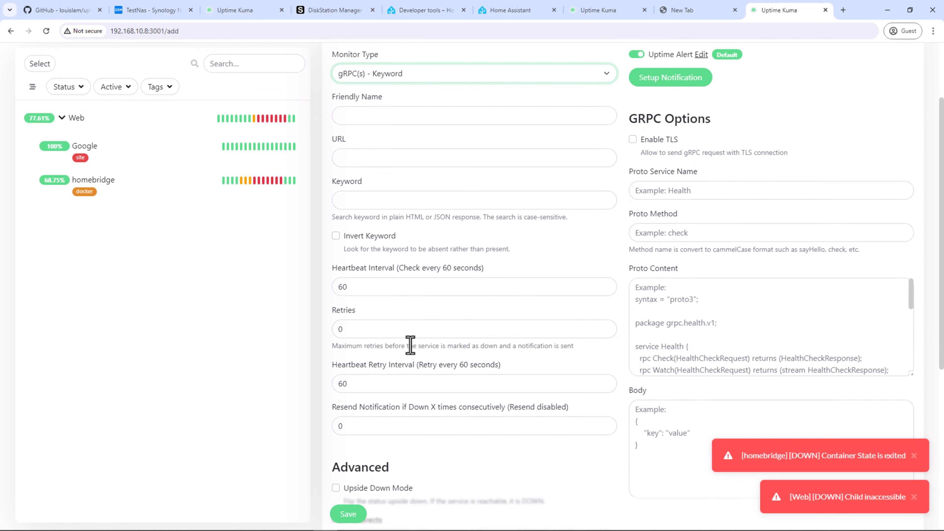
scroll(410, 345, up, 3)
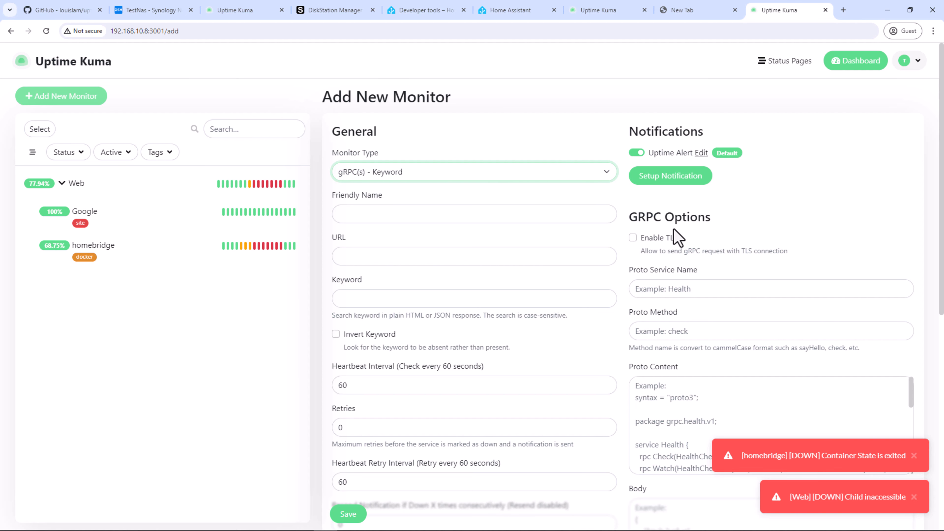
click(772, 66)
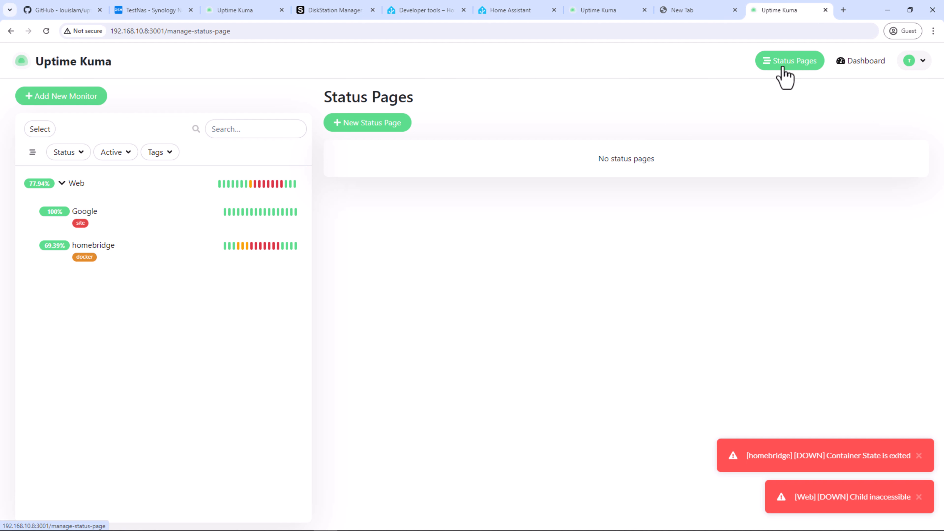
Step: Create a new status page with name 'test' and slug 'test'
click(390, 124)
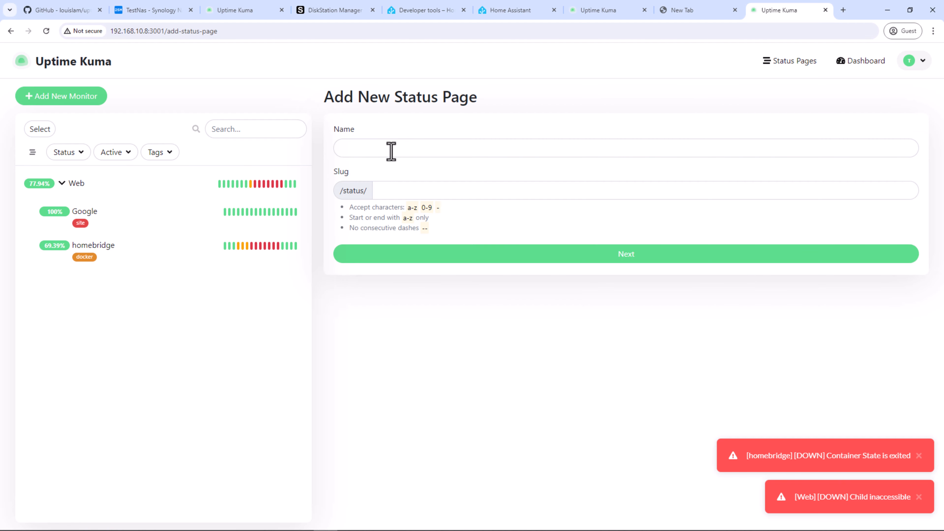
click(391, 151)
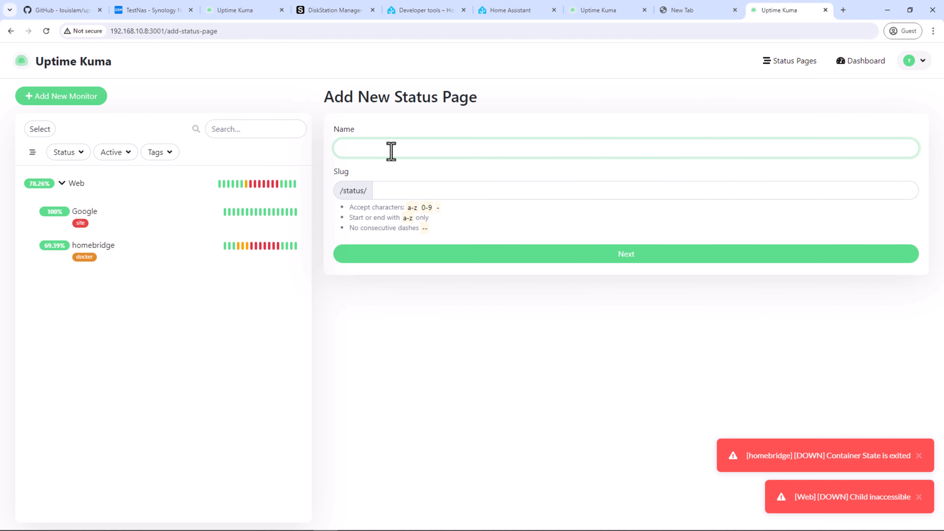
text(test)
key(Tab)
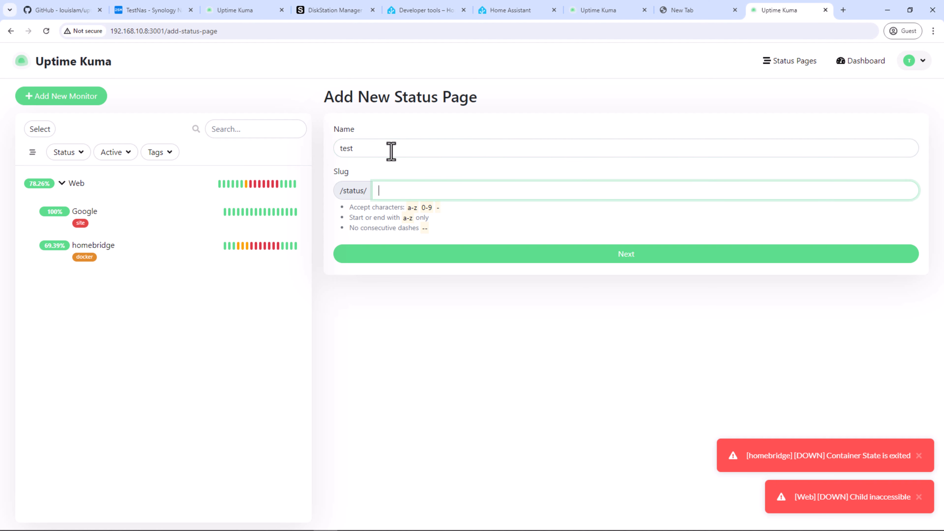
text(test)
click(519, 261)
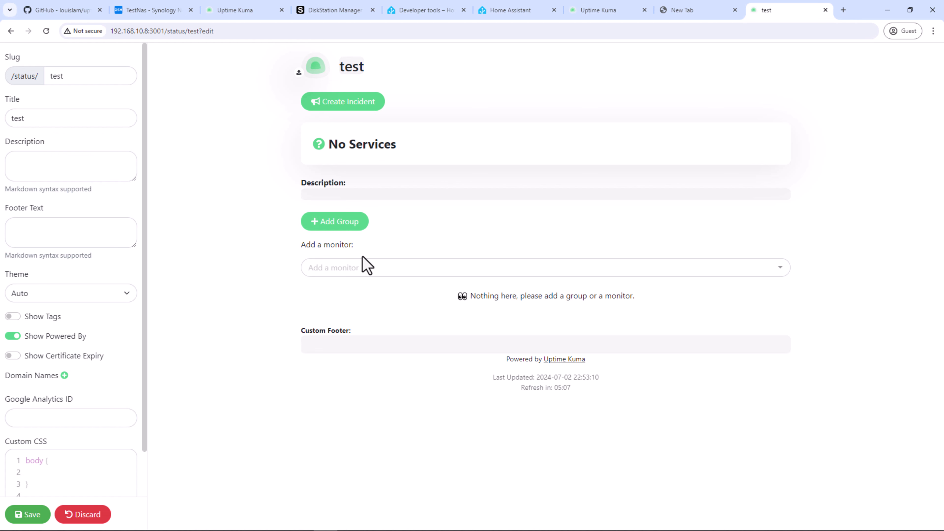
Step: Add the Web, Google and homebridge monitors to the page and save it
click(445, 268)
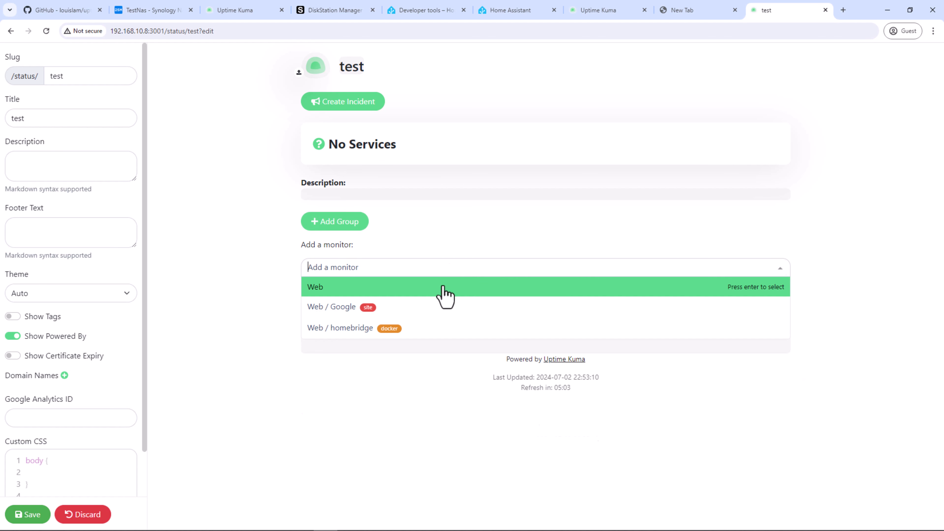
click(445, 292)
click(450, 270)
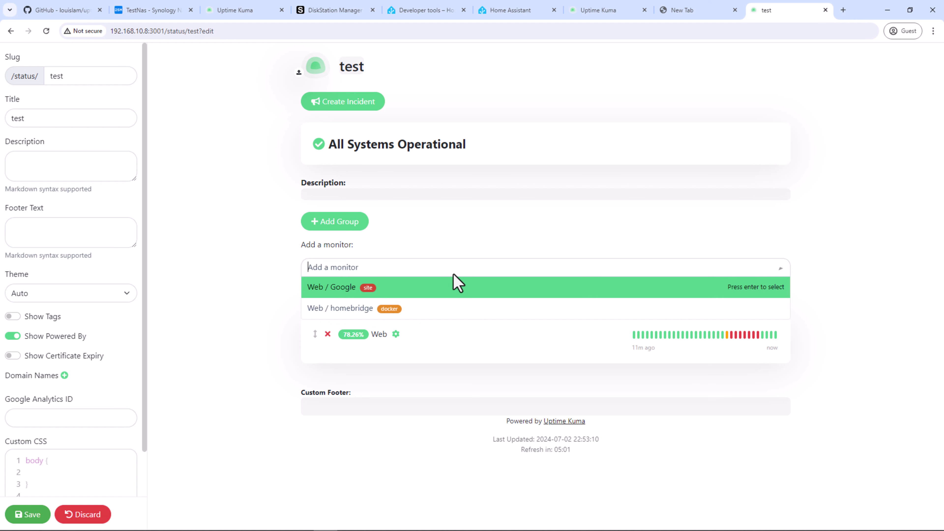
click(420, 291)
click(431, 275)
click(424, 294)
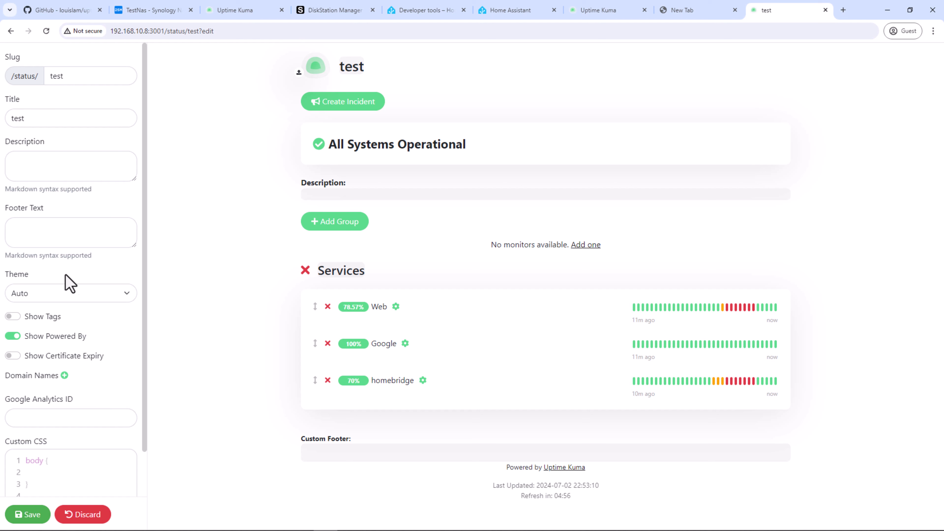
scroll(73, 195, down, 2)
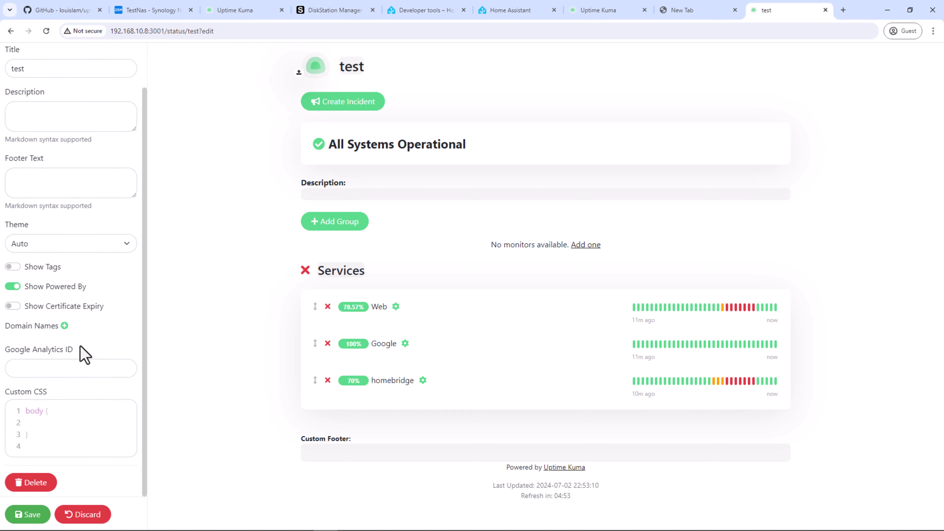
click(28, 514)
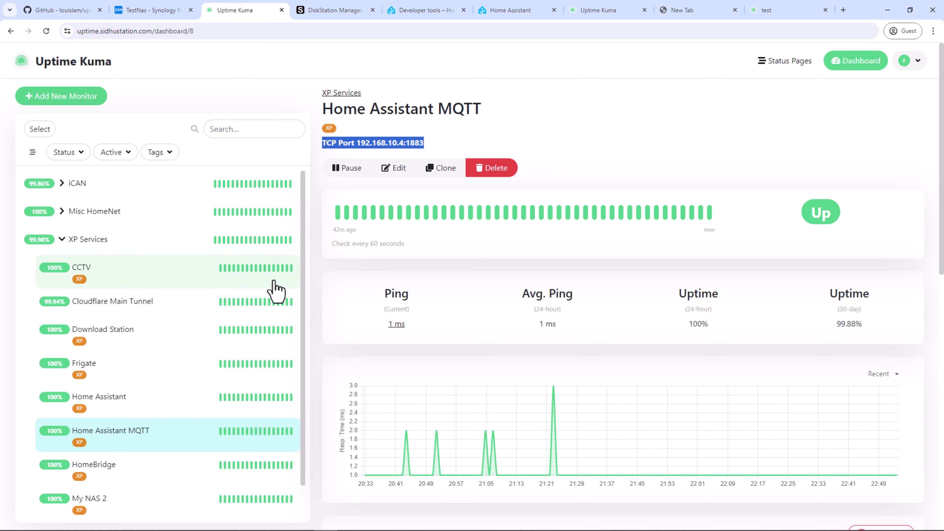
Step: View the Home Assistant MQTT monitor's TCP port check details, deselecting its address text
scroll(274, 288, down, 1)
scroll(276, 290, up, 1)
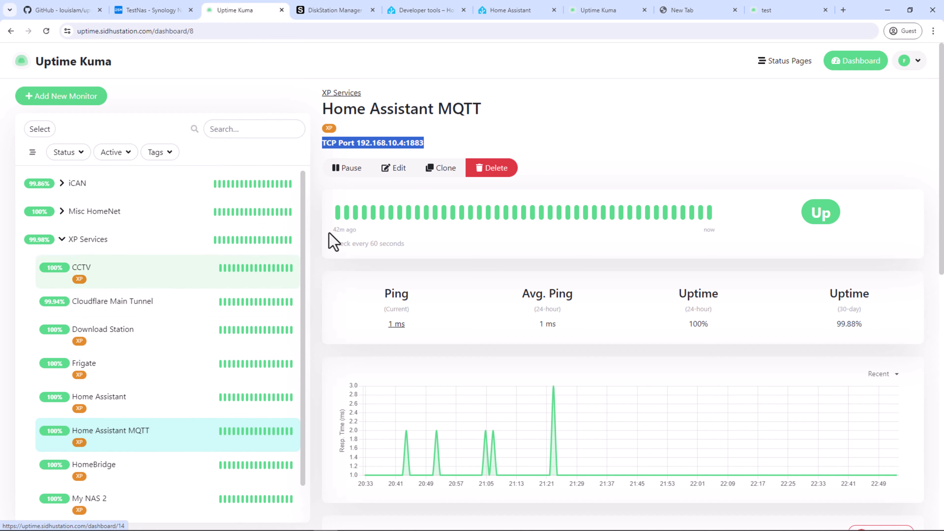
click(538, 136)
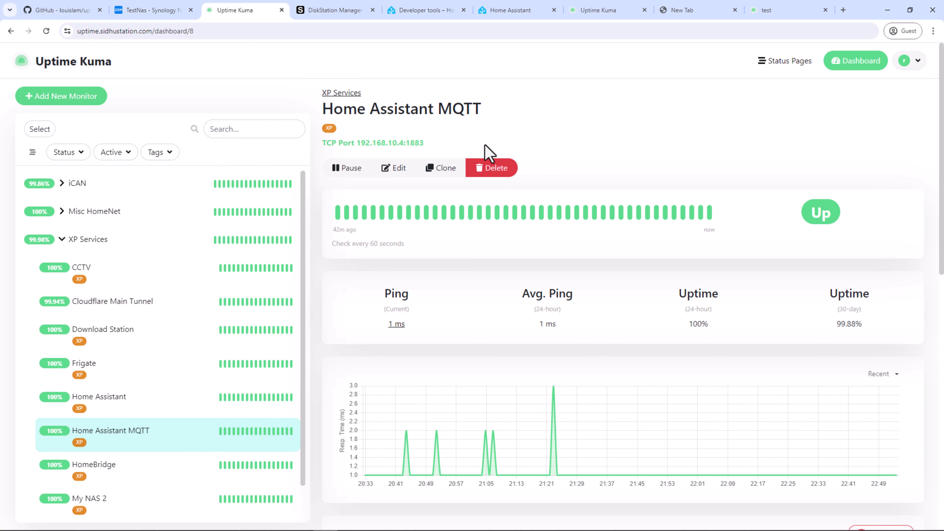